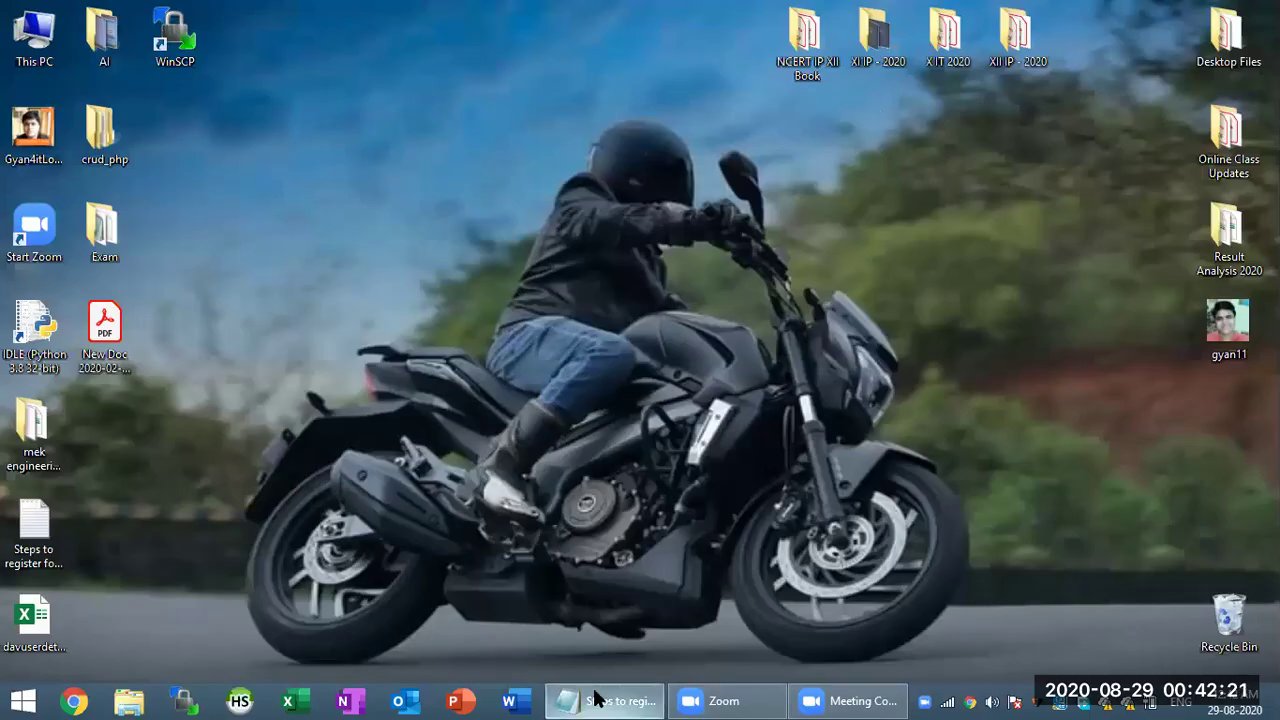
# - Bring up the 'Steps to register for Mid Term Examination 2020' notes maximized, starting at the top
pyautogui.click(612, 600)
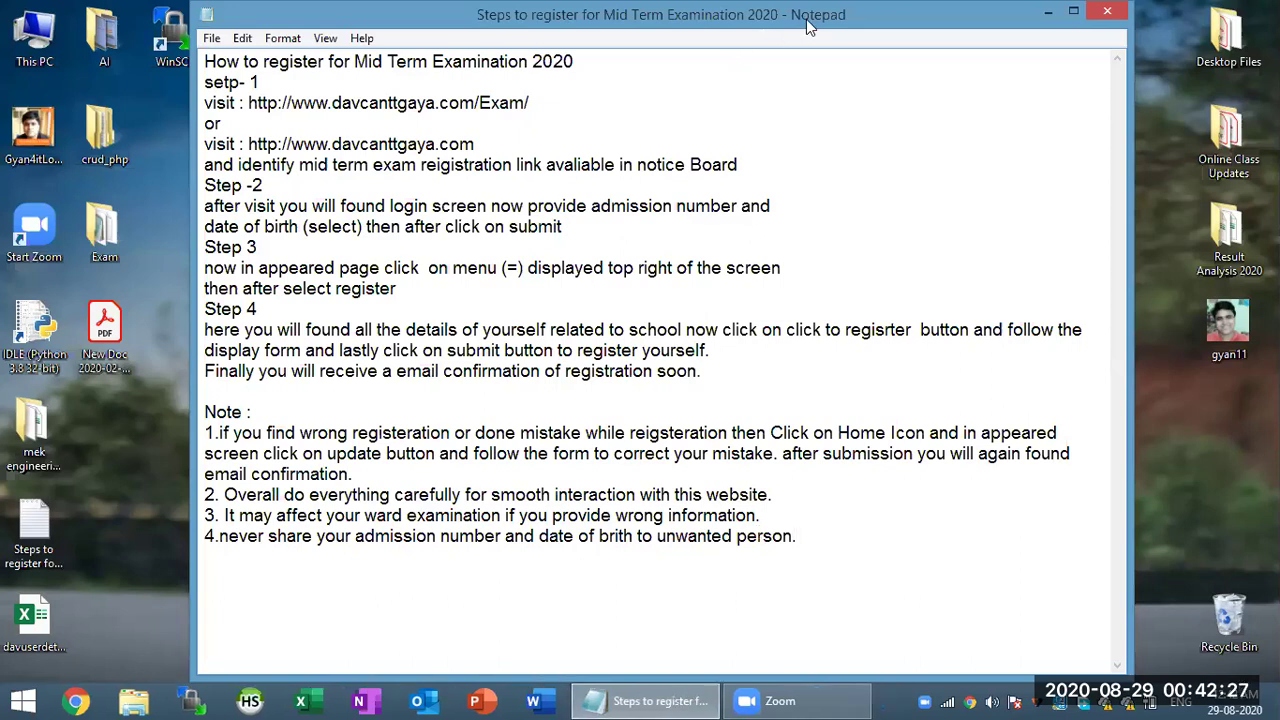
pyautogui.click(1037, 12)
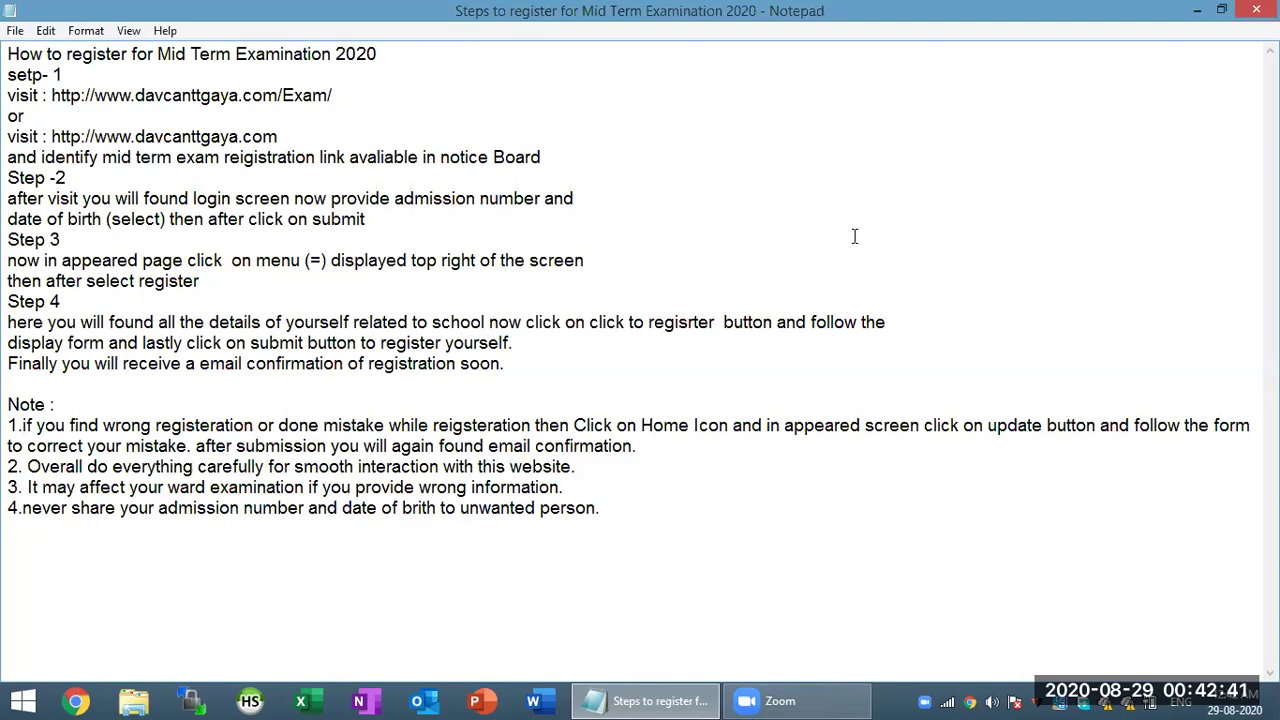
pyautogui.click(8, 55)
pyautogui.moveTo(45, 60); pyautogui.dragTo(611, 527)
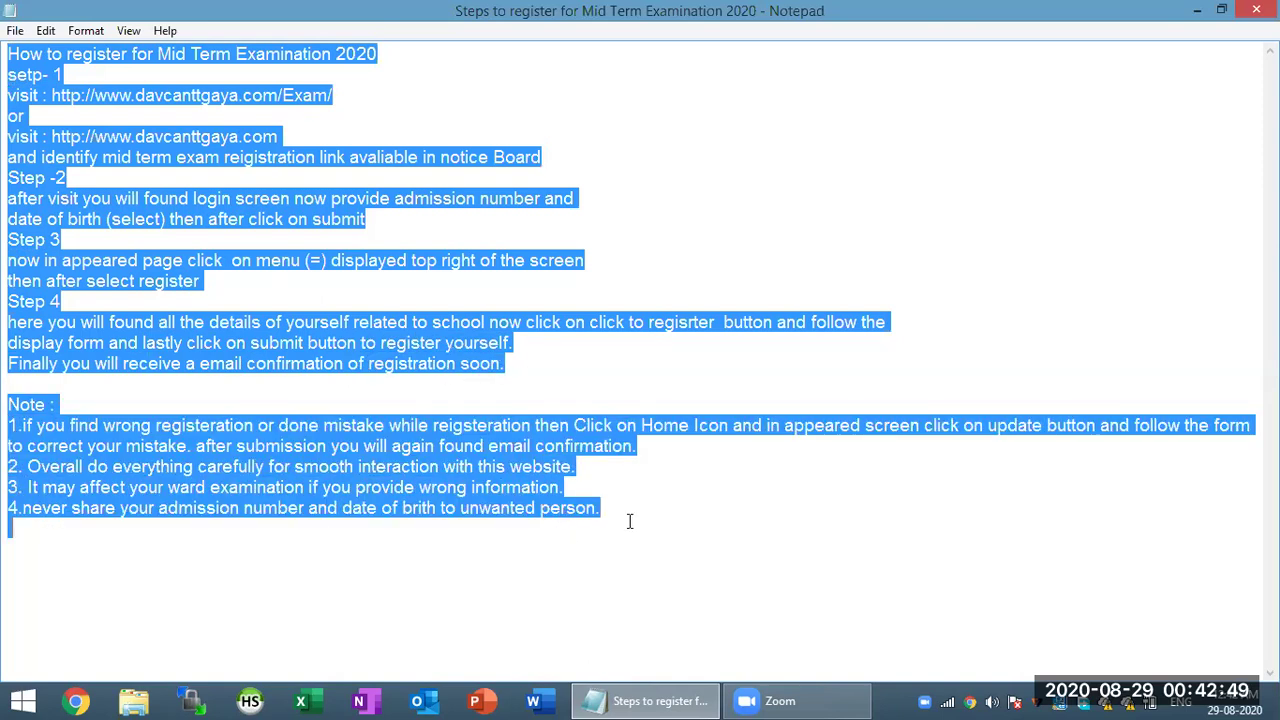
pyautogui.click(638, 523)
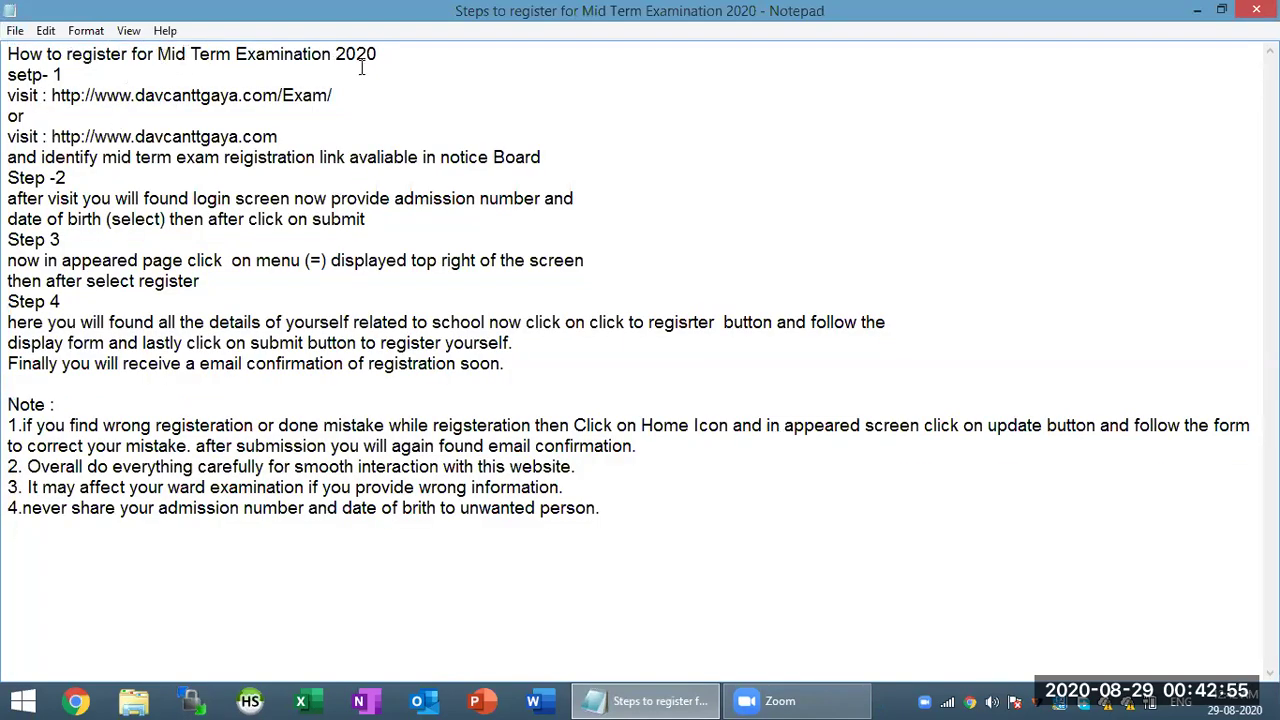
pyautogui.moveTo(50, 95); pyautogui.dragTo(344, 92)
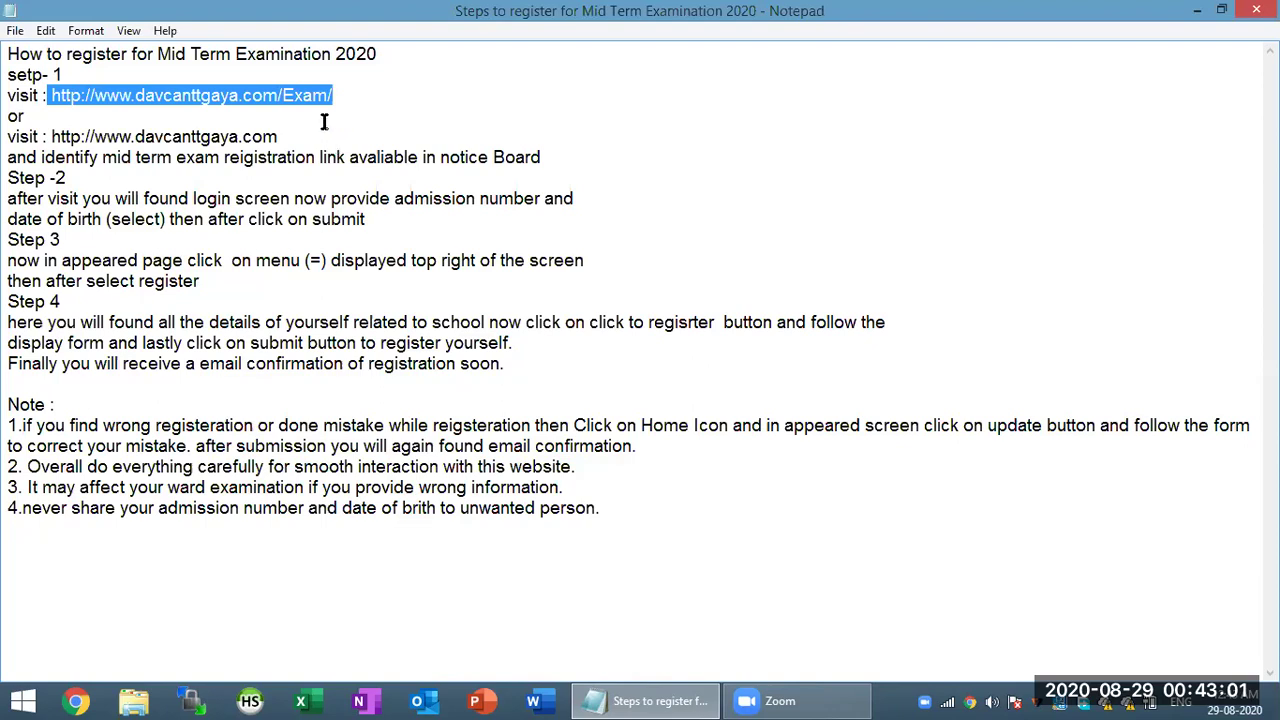
pyautogui.moveTo(52, 136); pyautogui.dragTo(284, 134)
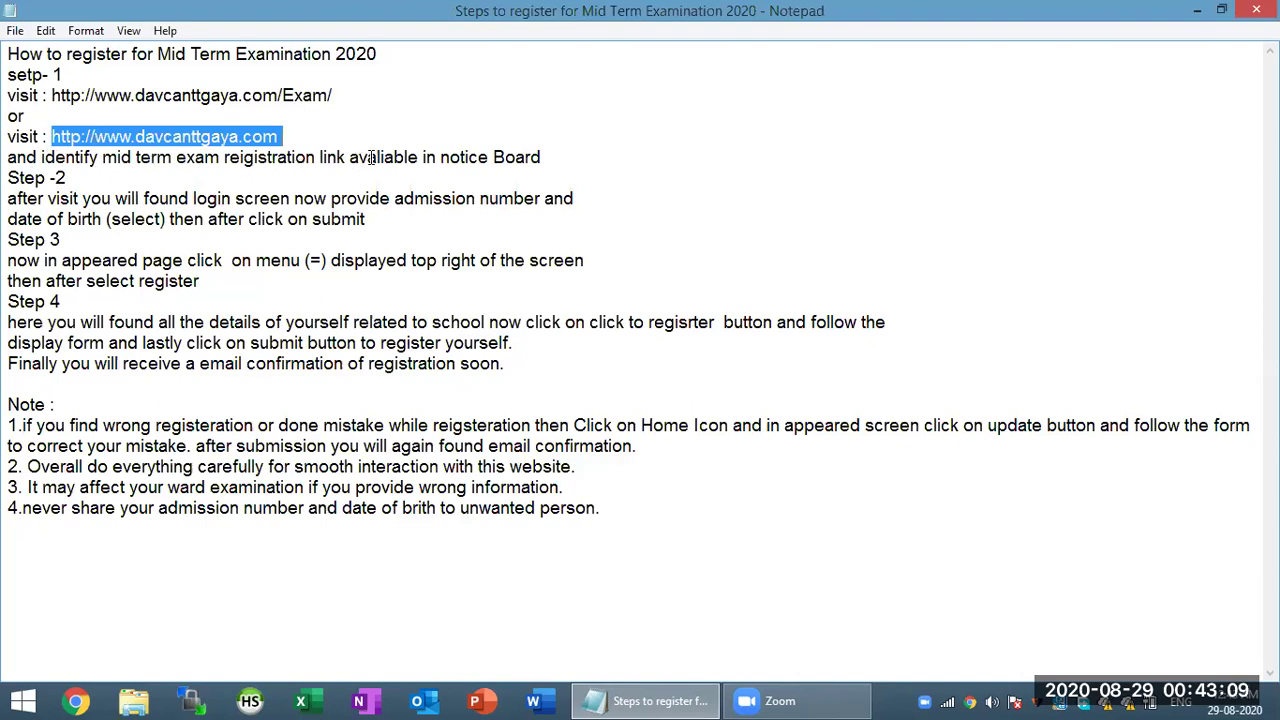
pyautogui.click(543, 160)
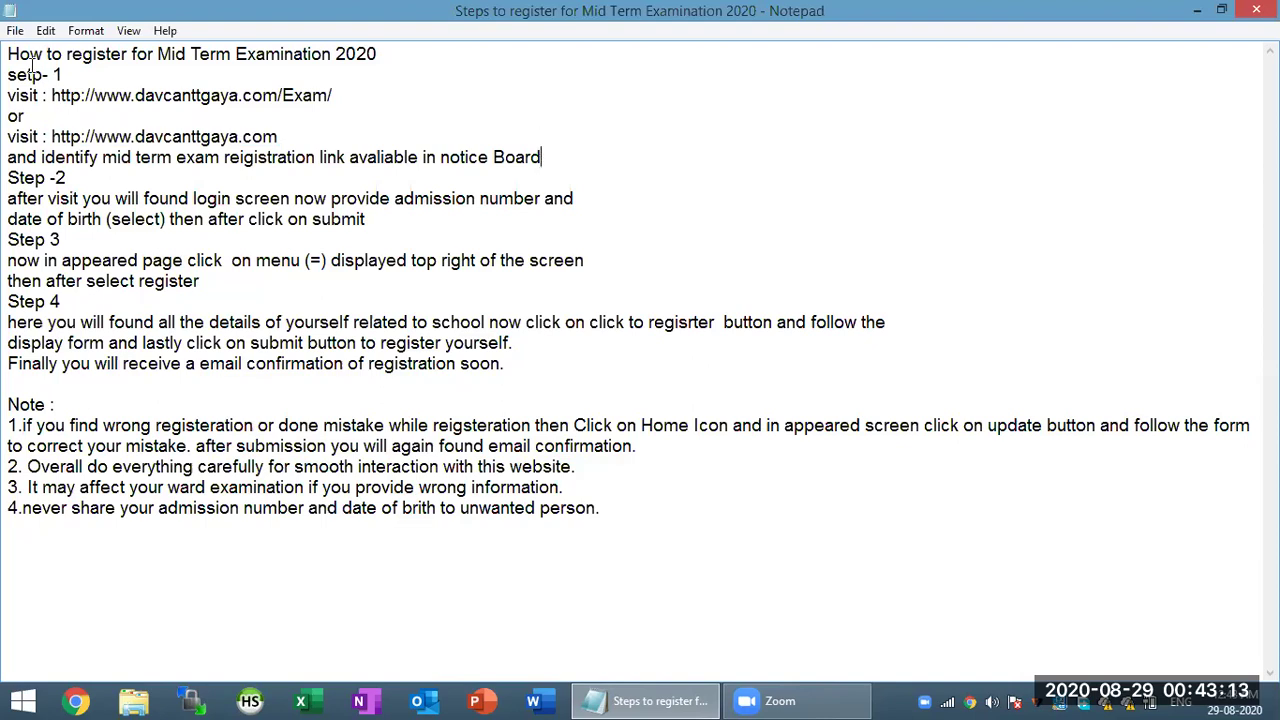
pyautogui.moveTo(8, 75); pyautogui.dragTo(63, 74)
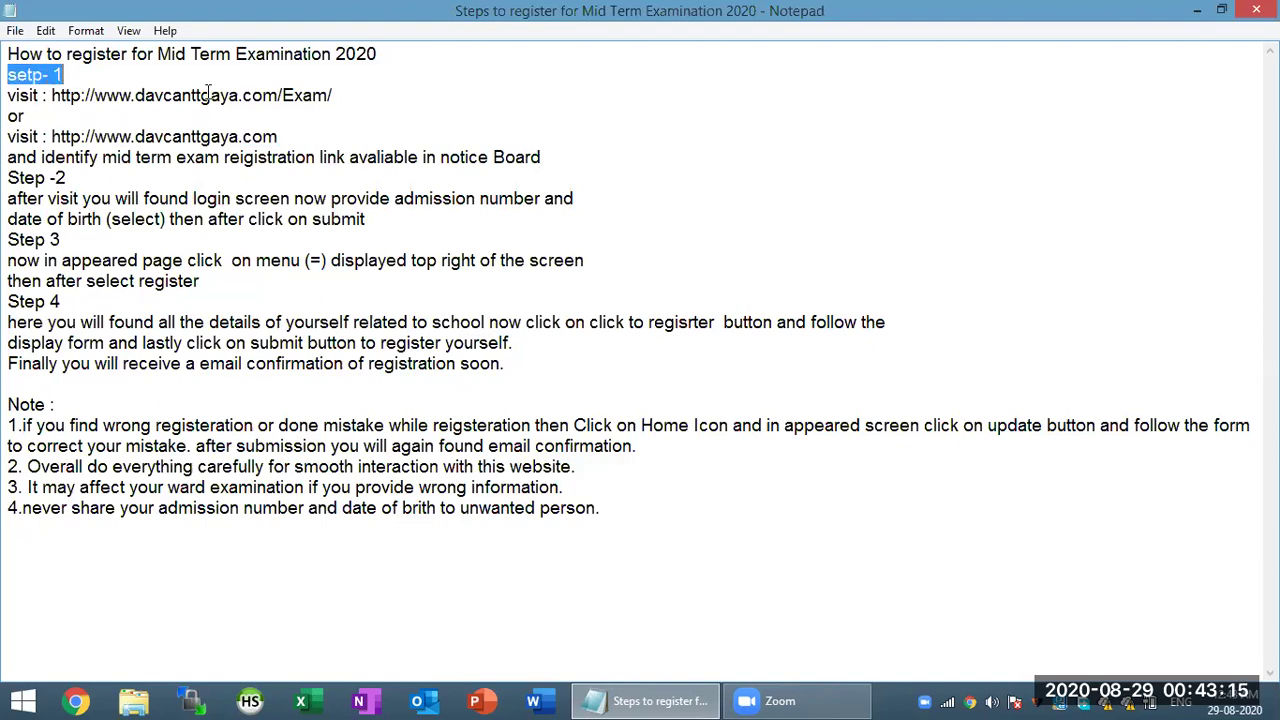
pyautogui.moveTo(332, 95); pyautogui.dragTo(53, 100)
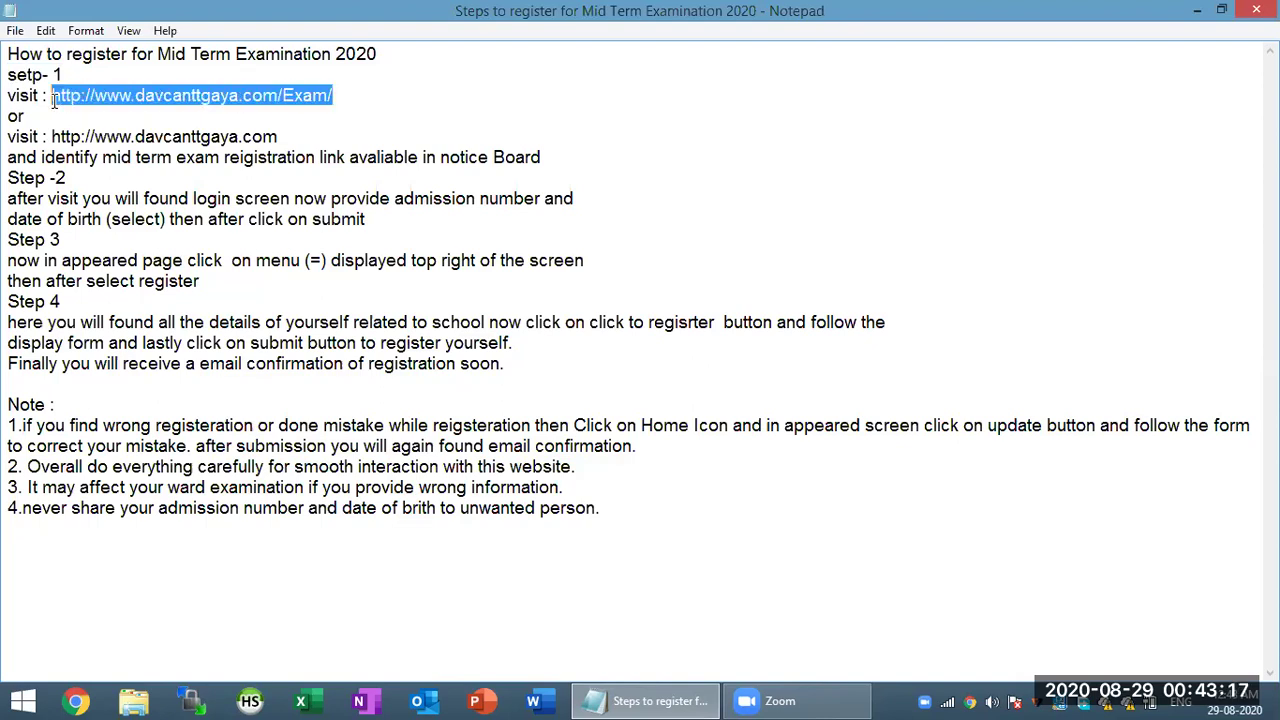
pyautogui.click(244, 136)
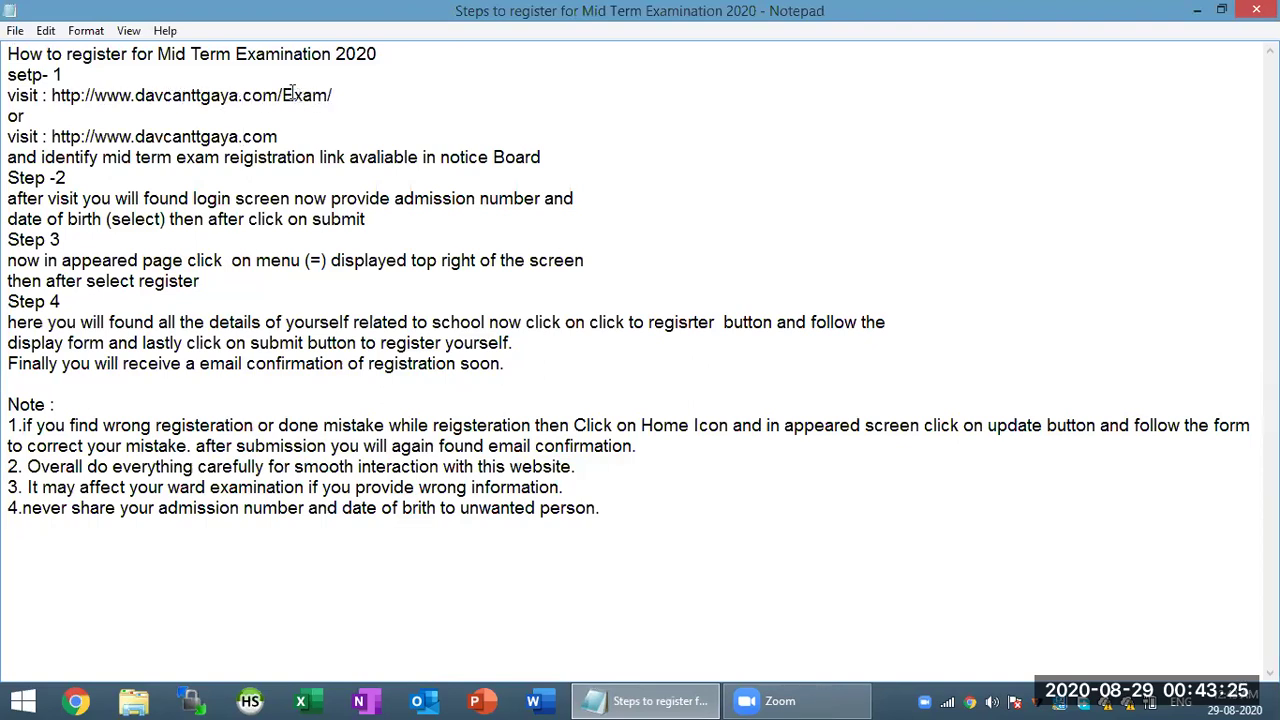
pyautogui.moveTo(277, 95); pyautogui.dragTo(294, 95)
pyautogui.click(303, 133)
pyautogui.moveTo(7, 178); pyautogui.dragTo(72, 178)
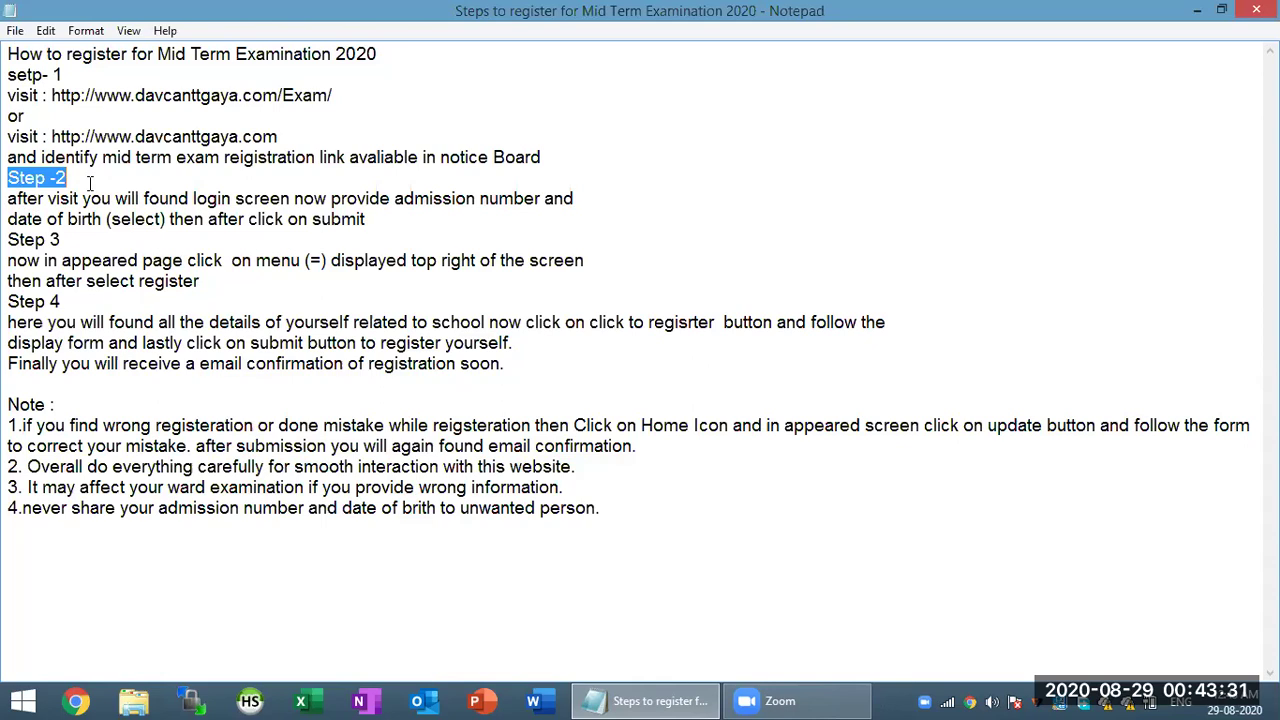
pyautogui.click(90, 182)
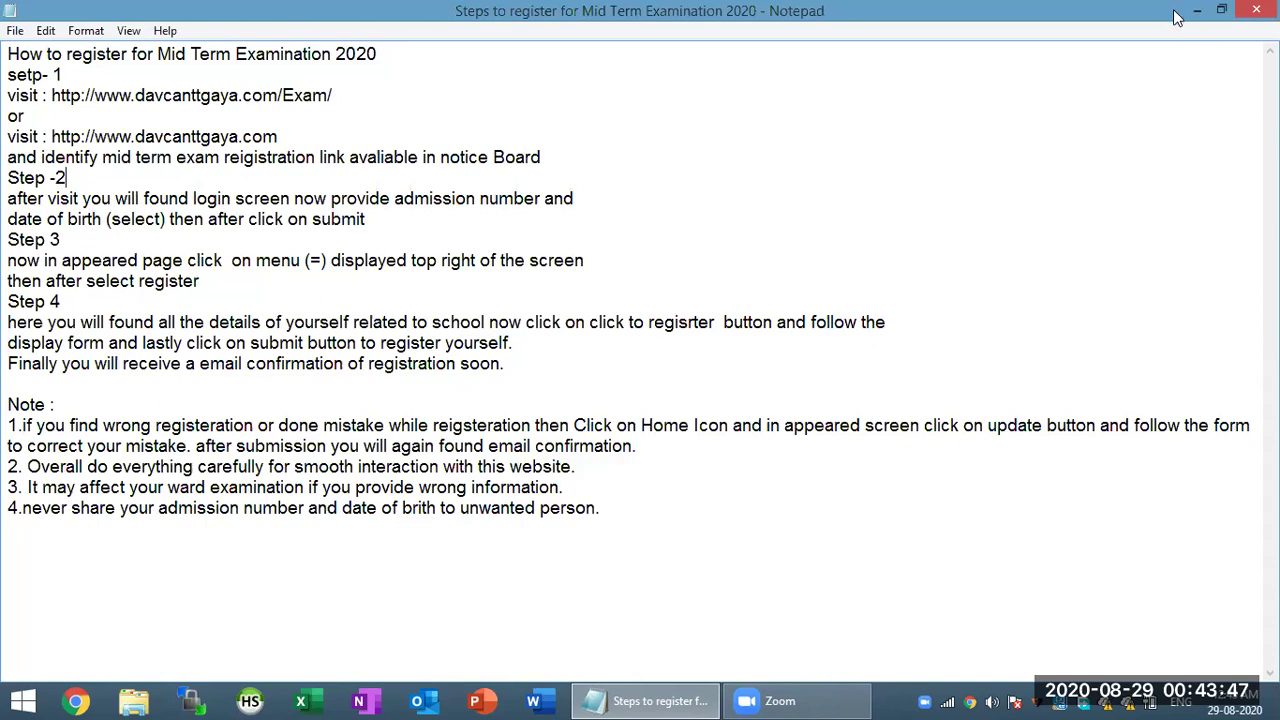
pyautogui.click(80, 701)
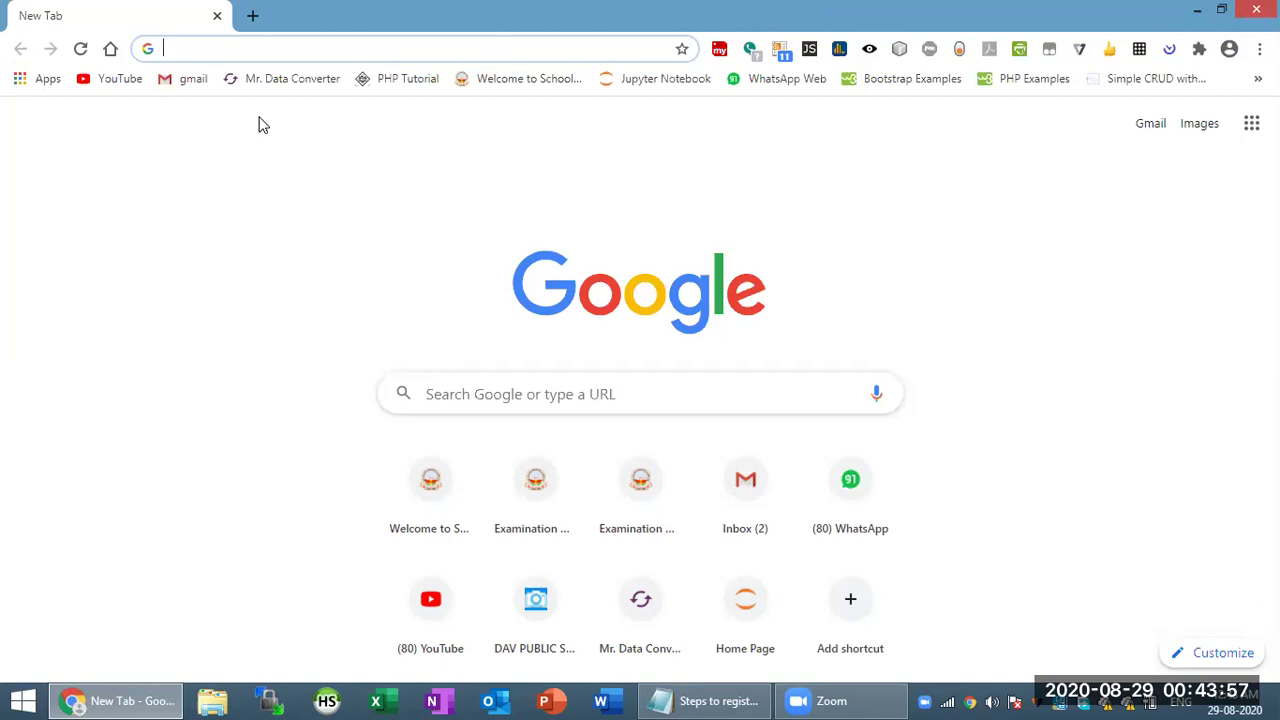
# - Go to davcanttgaya.org/Exam/ to reach the MID Term Examination 2020 registration login form
pyautogui.write('davcanttgaya.org/Exam/')
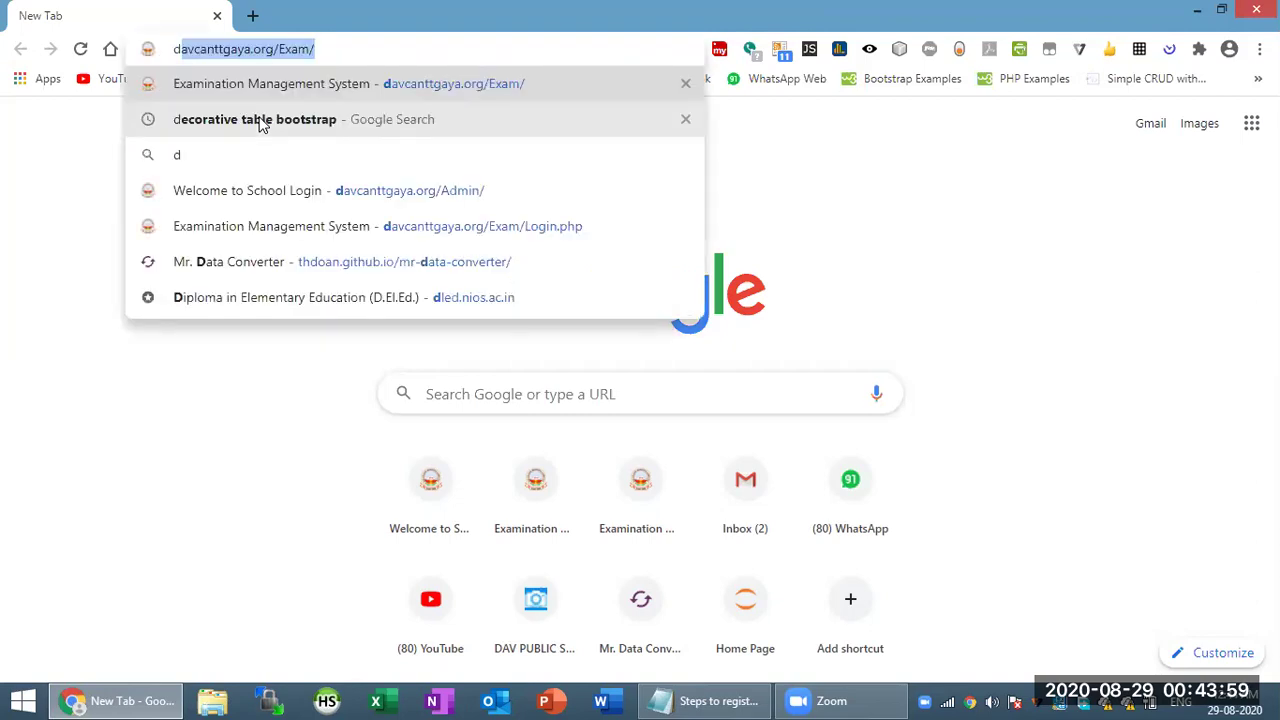
pyautogui.click(379, 89)
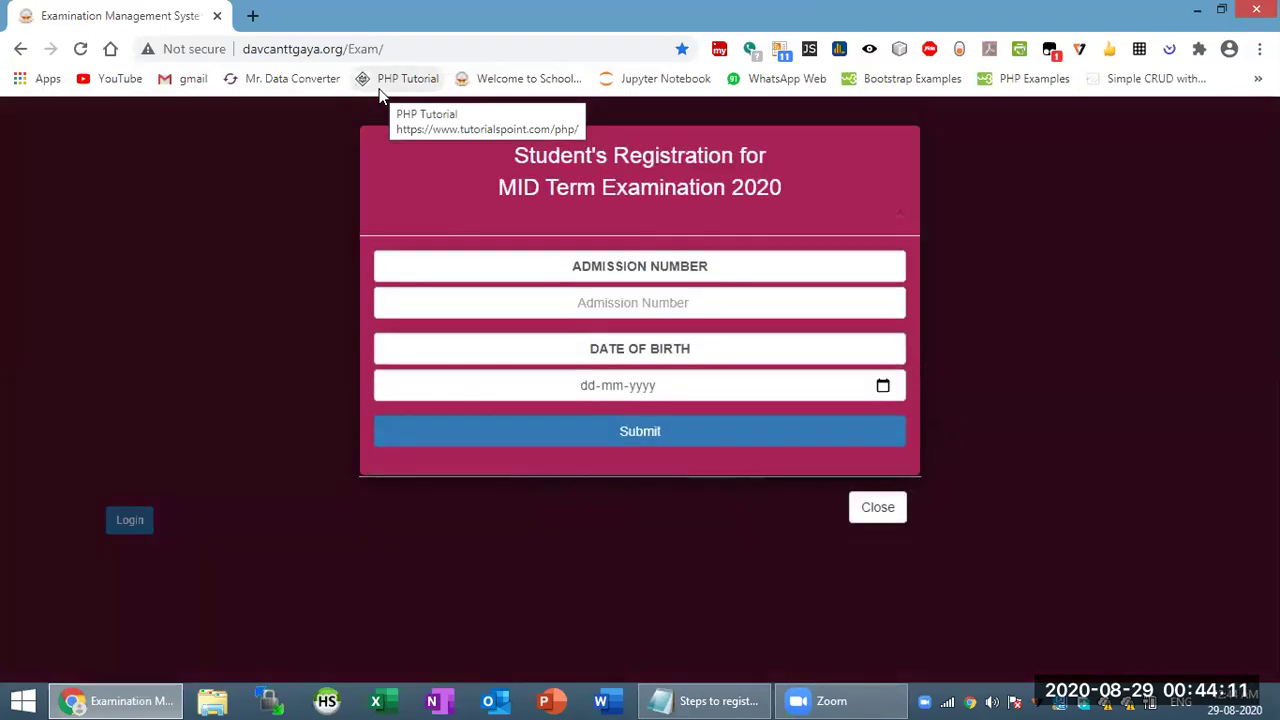
# - Submit the student's admission number and date of birth, which the site rejects as an invalid user
pyautogui.click(648, 301)
pyautogui.click(613, 386)
pyautogui.click(621, 305)
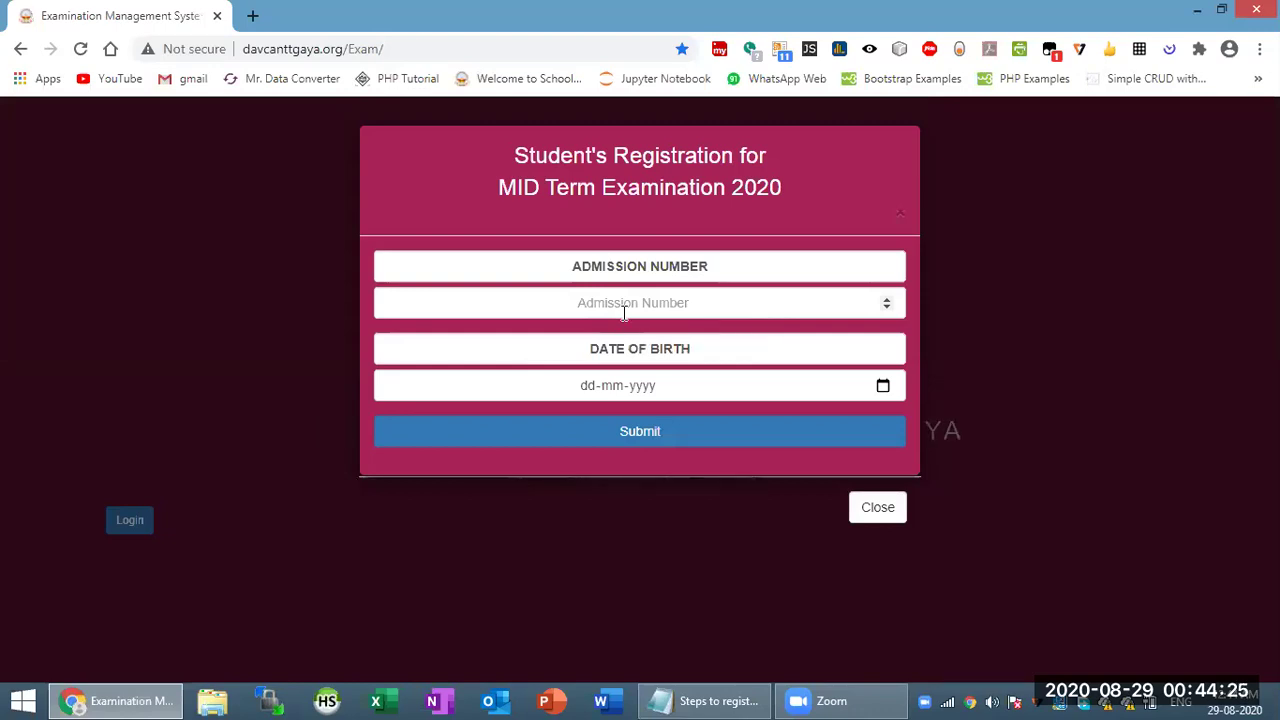
pyautogui.click(707, 316)
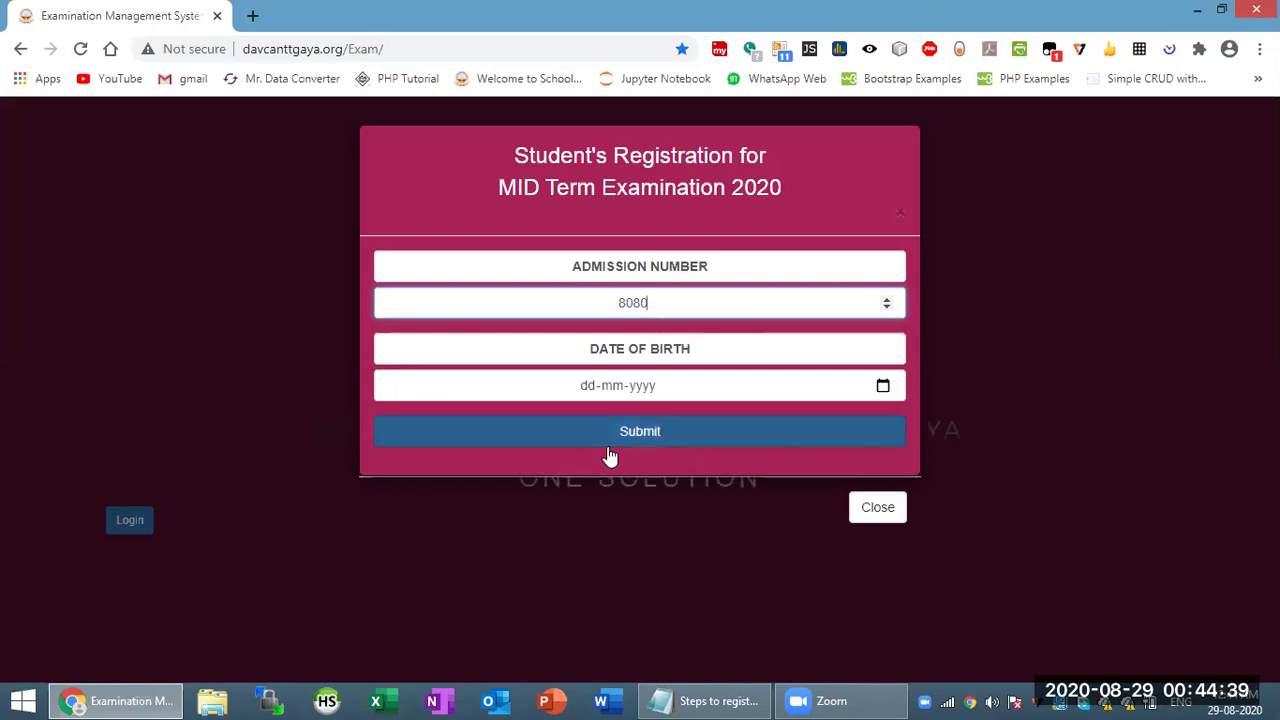
pyautogui.click(588, 394)
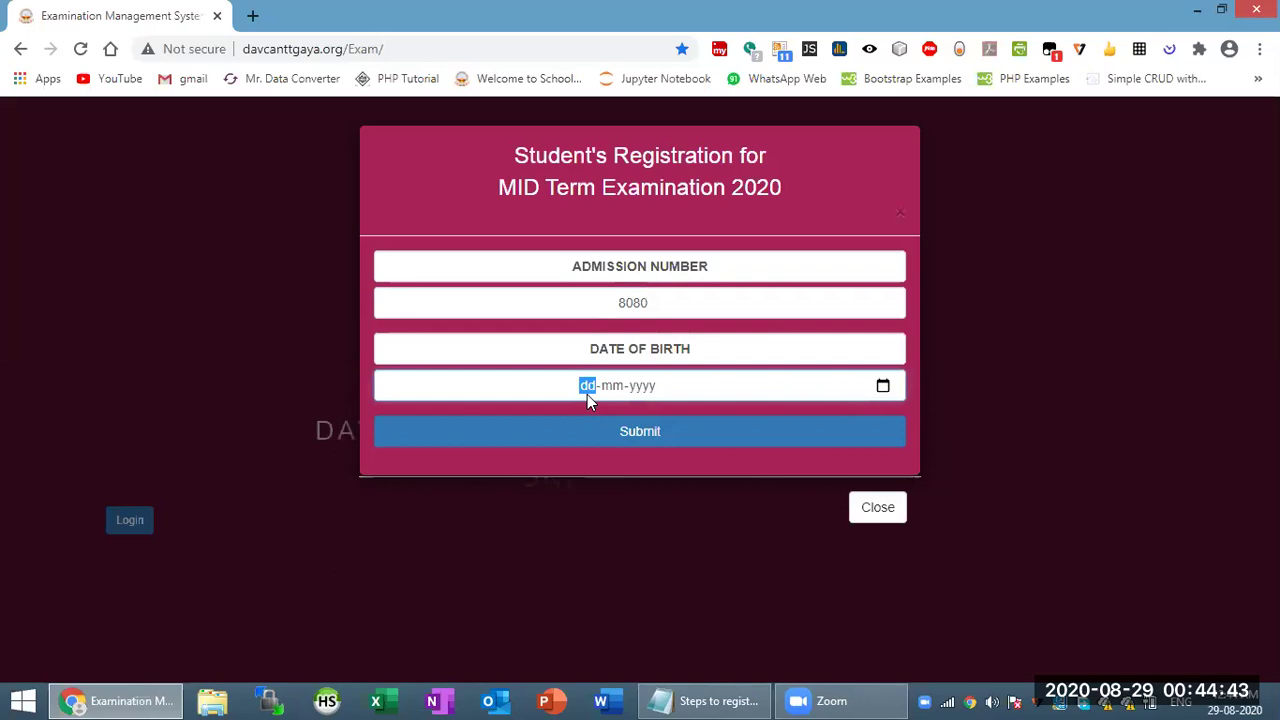
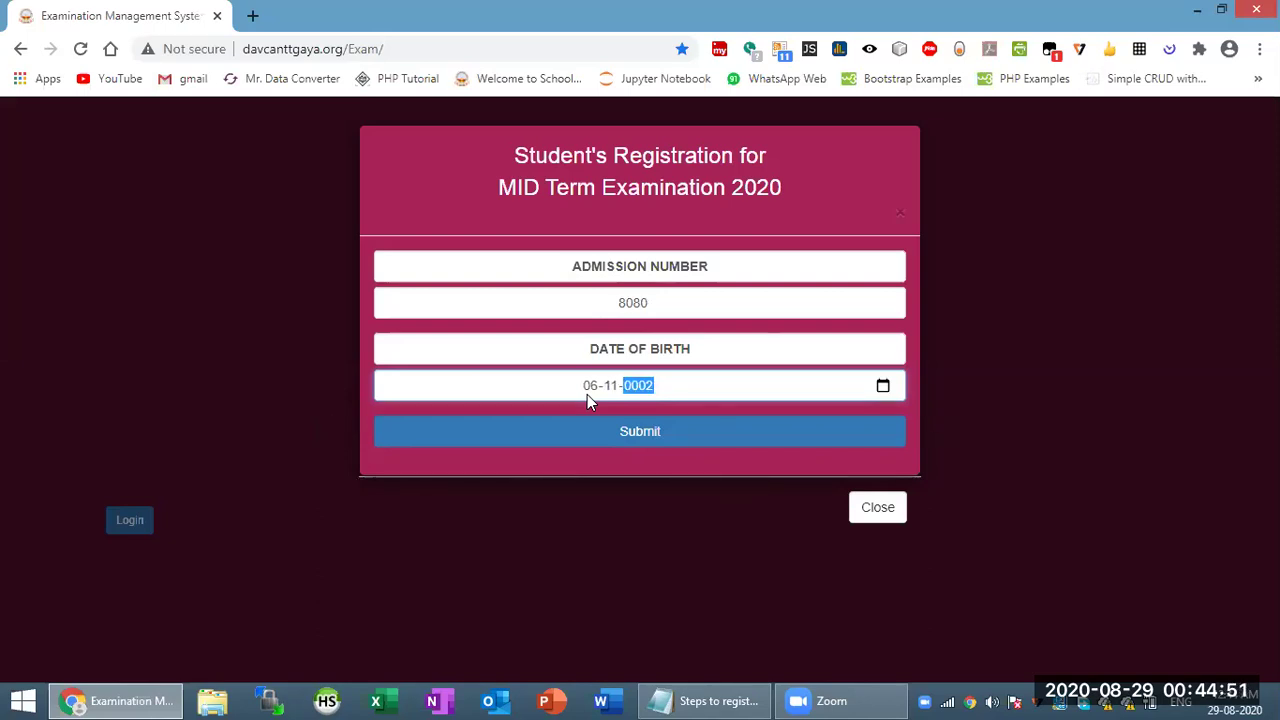
pyautogui.click(633, 433)
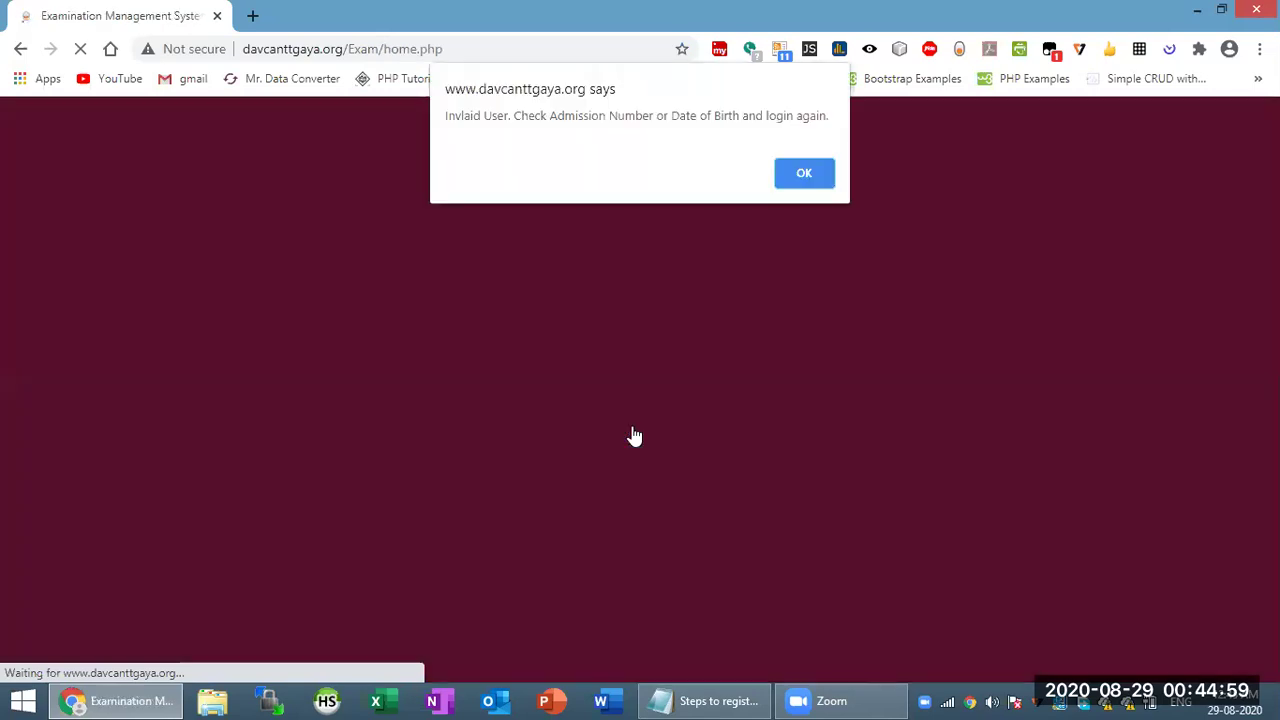
# - Dismiss the 'Invlaid User' alert, open the site's ≡ menu, and return to the Notepad steps
pyautogui.click(806, 174)
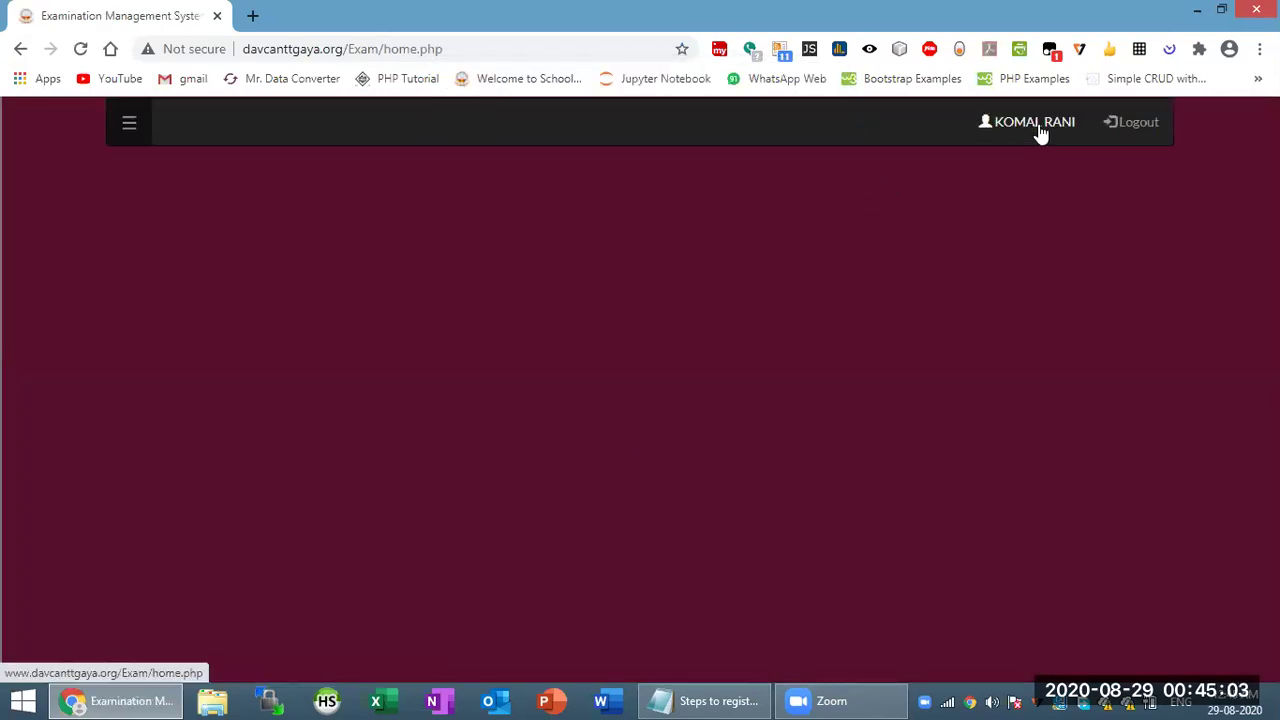
pyautogui.click(130, 126)
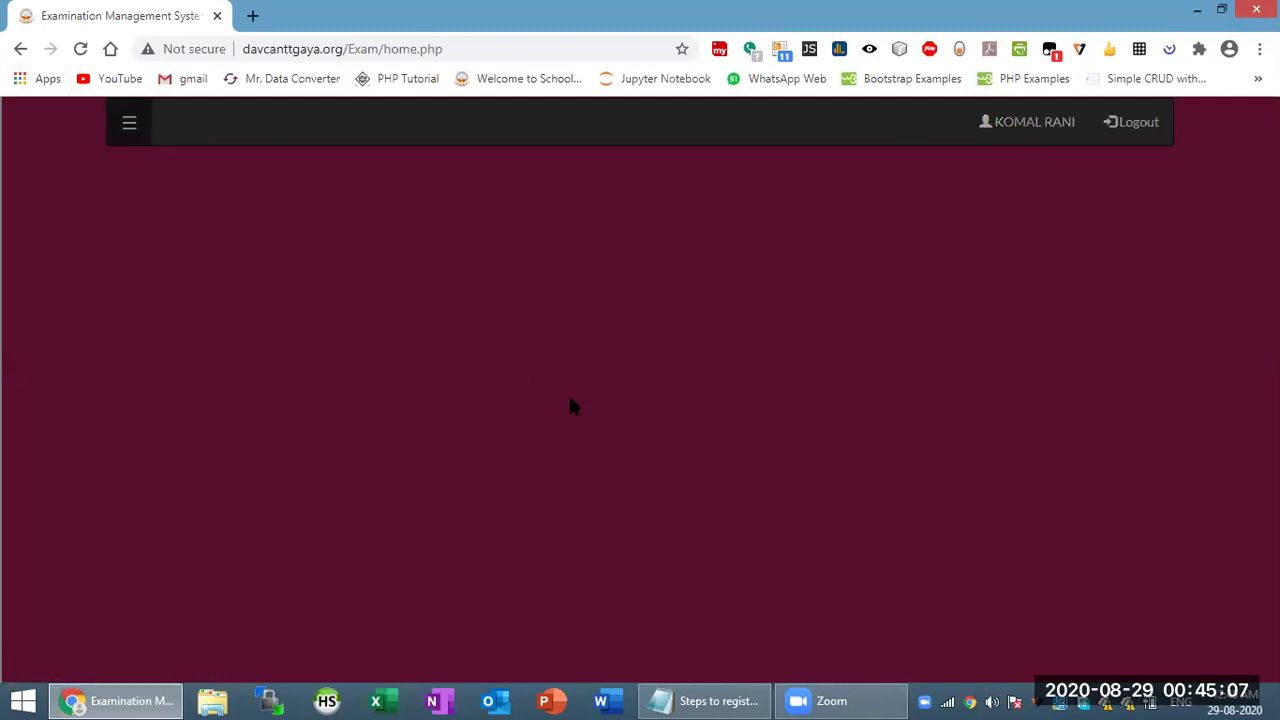
pyautogui.click(131, 126)
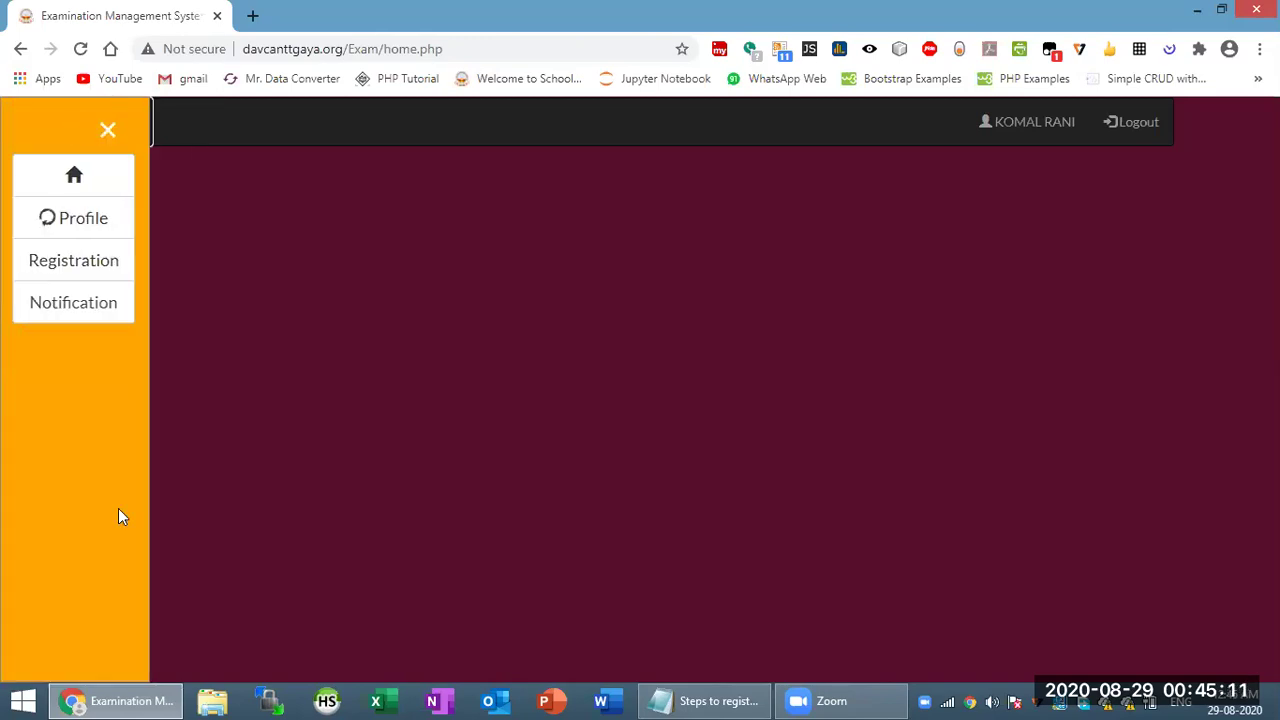
pyautogui.click(703, 700)
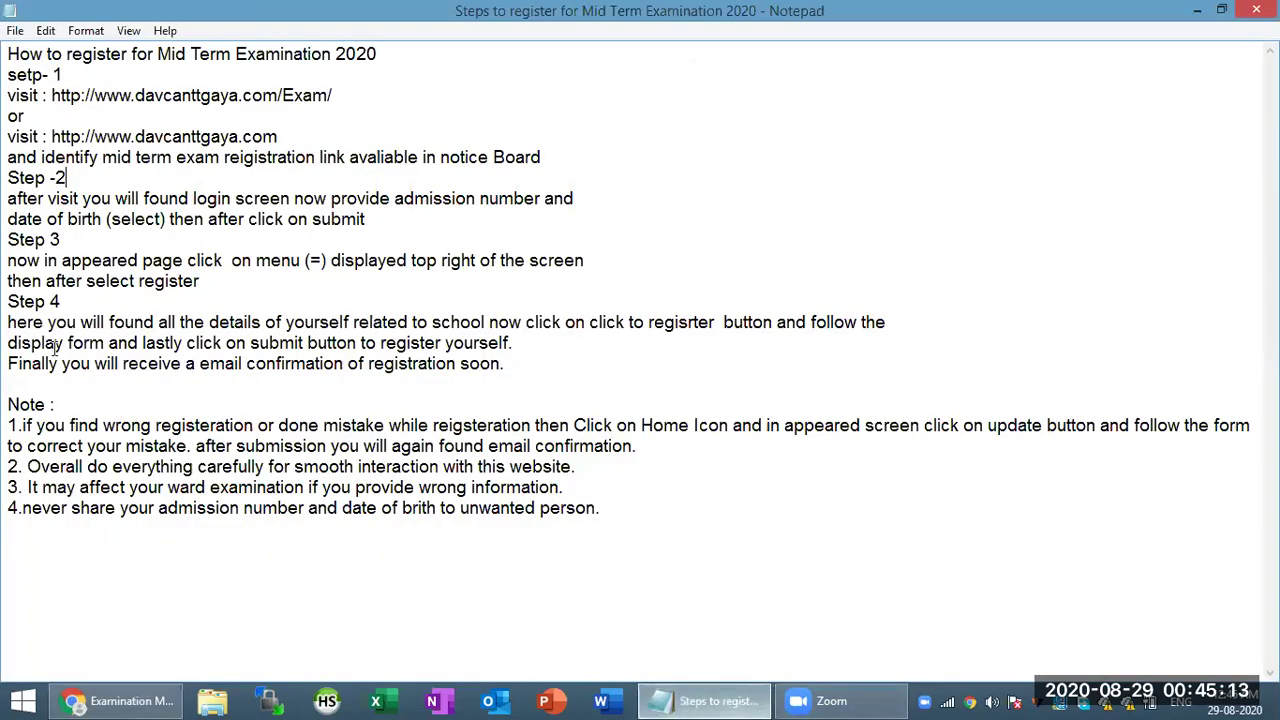
# - Read the Step 2 login and Step 3 menu-and-register instructions, then return to the exam site
pyautogui.moveTo(17, 198); pyautogui.dragTo(388, 223)
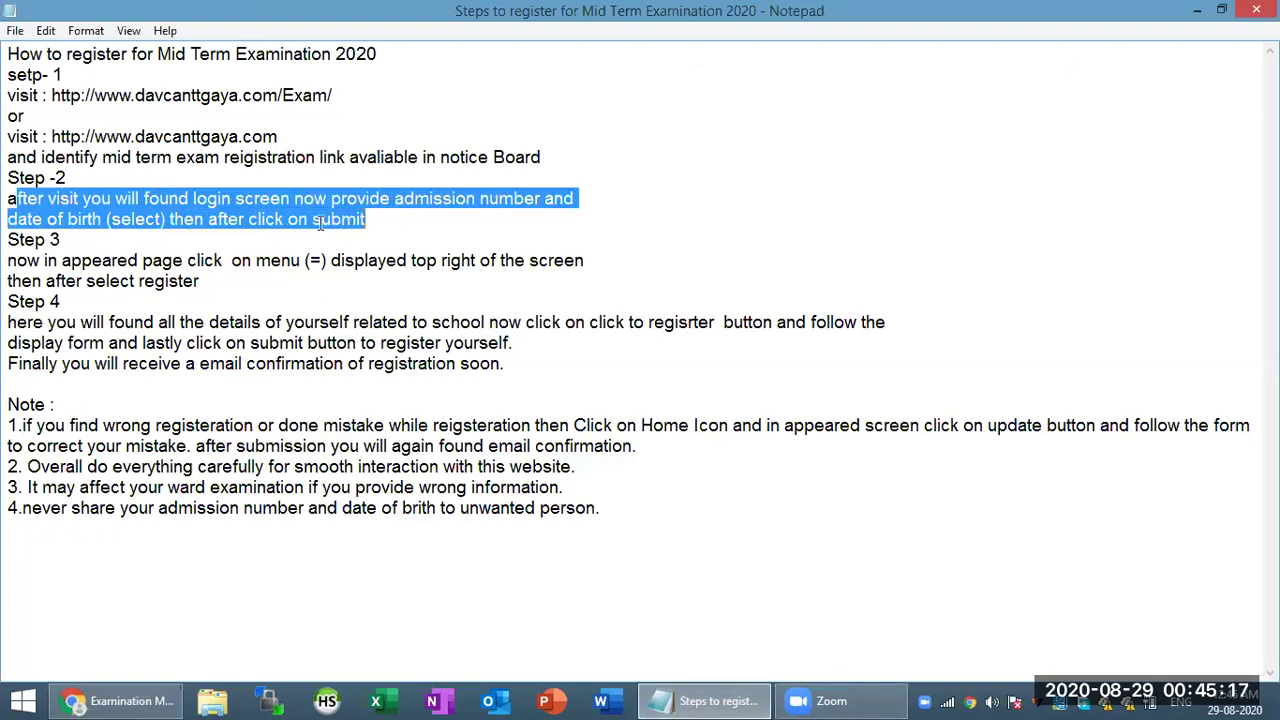
pyautogui.click(132, 700)
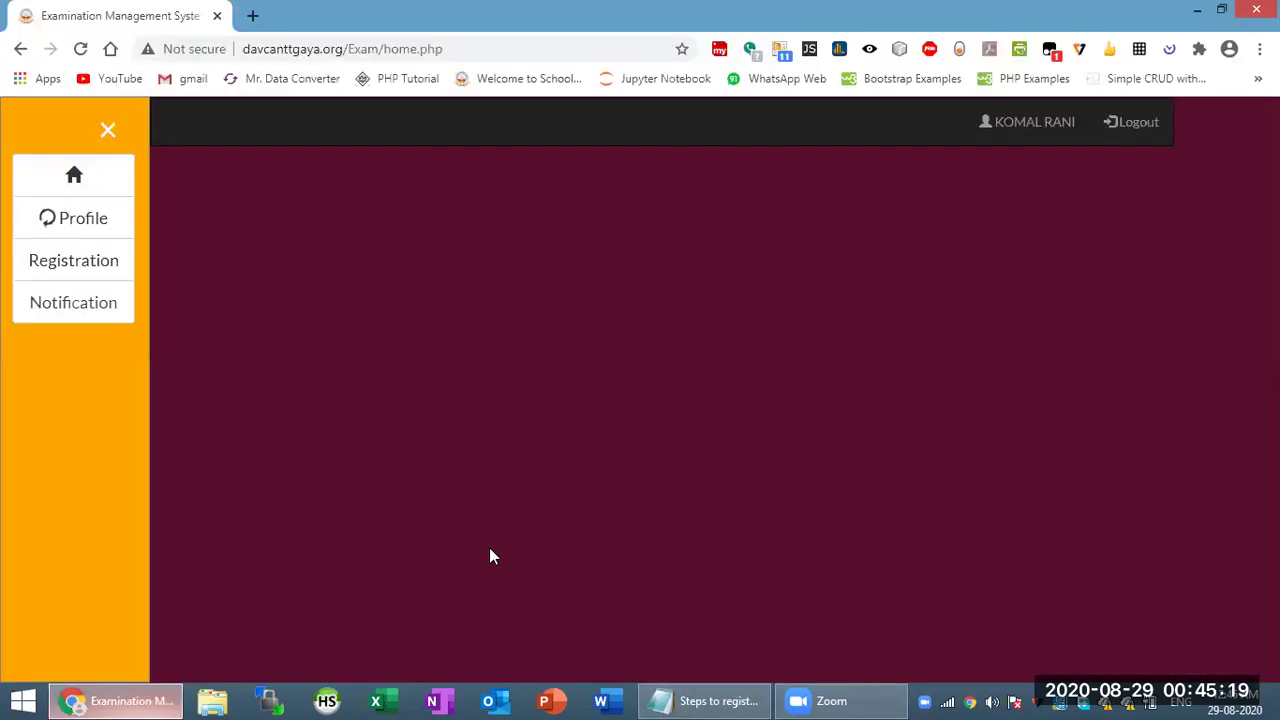
pyautogui.click(105, 699)
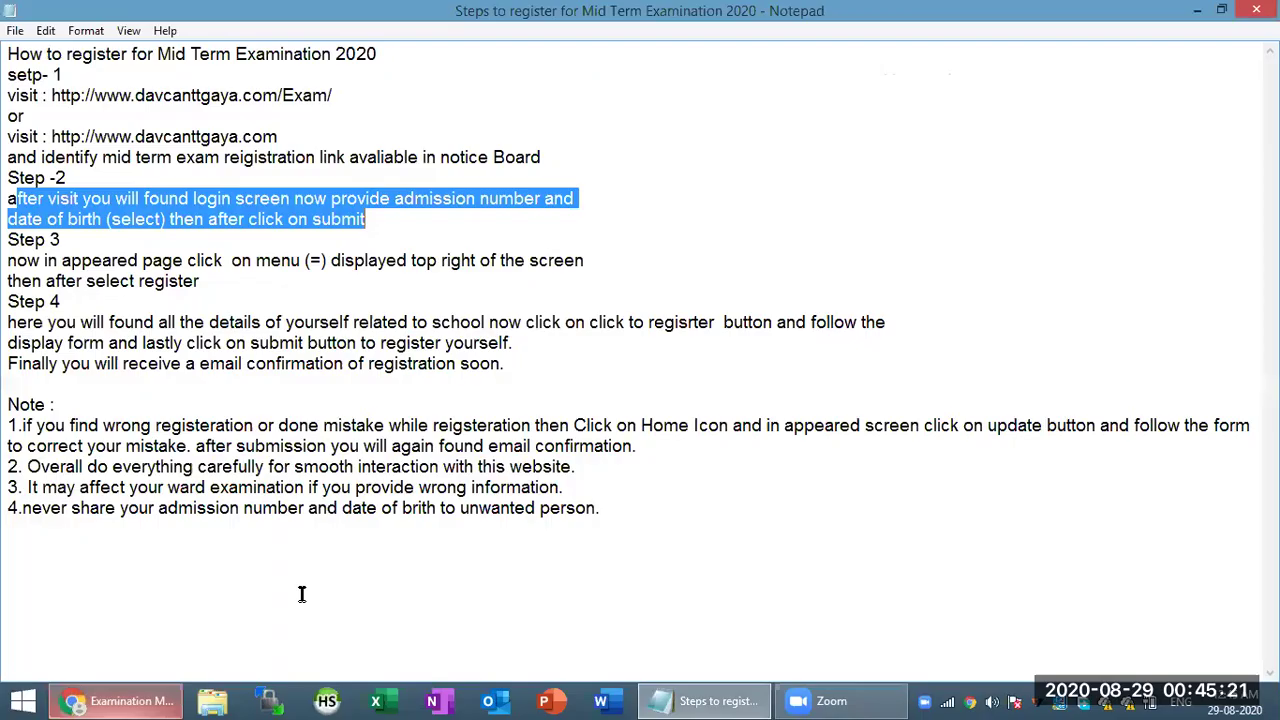
pyautogui.click(105, 281)
pyautogui.moveTo(9, 260); pyautogui.dragTo(608, 285)
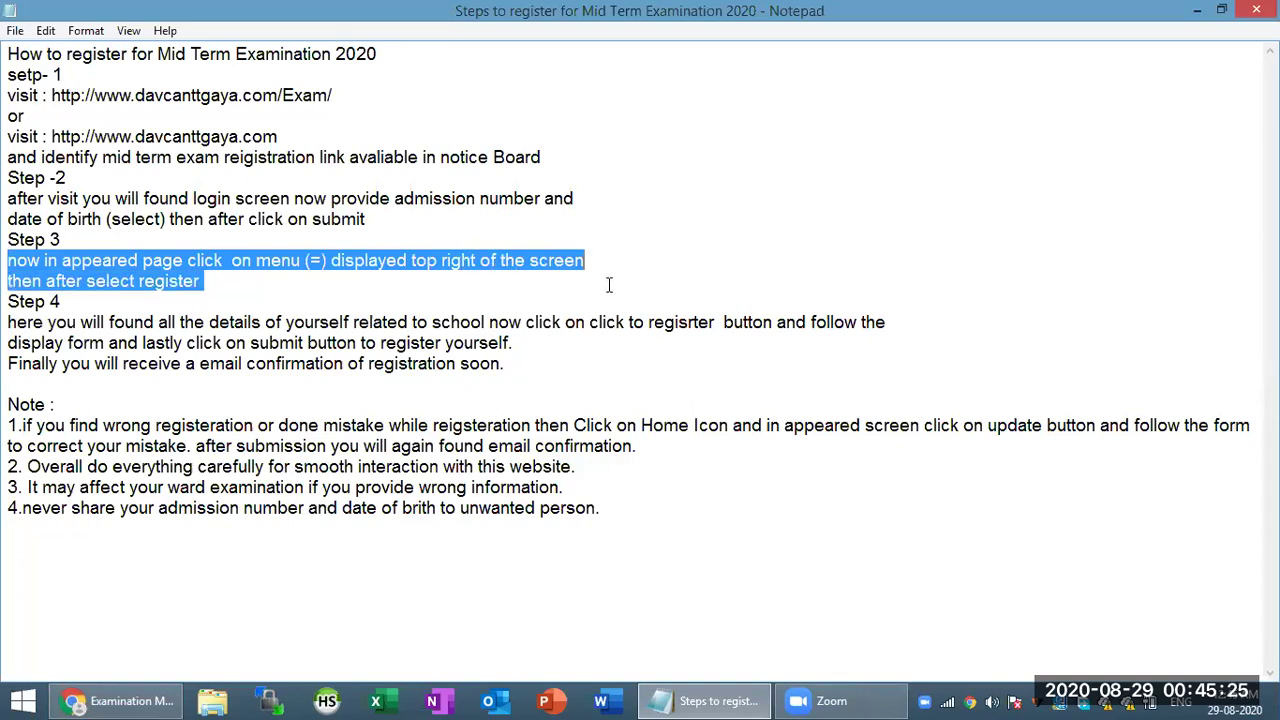
pyautogui.click(314, 298)
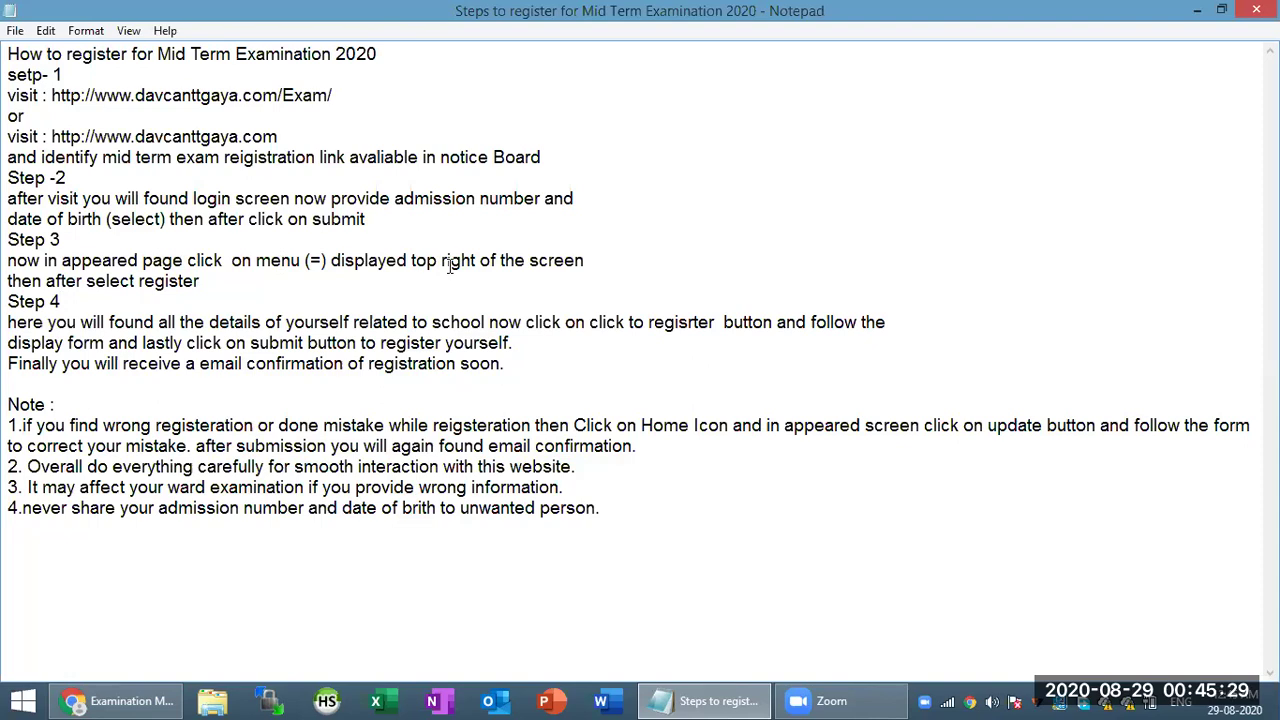
pyautogui.click(115, 700)
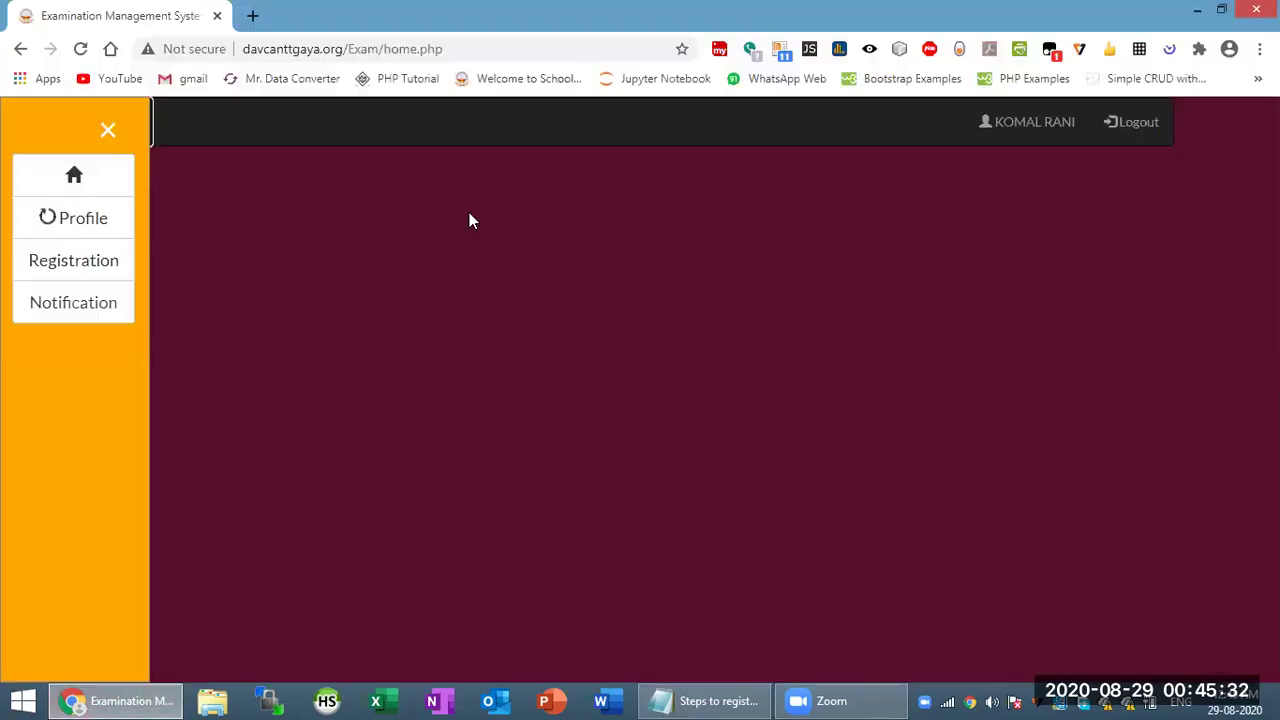
# - Open Home from the side menu and check the Mid Term status reads No Registration
pyautogui.click(108, 130)
pyautogui.click(129, 125)
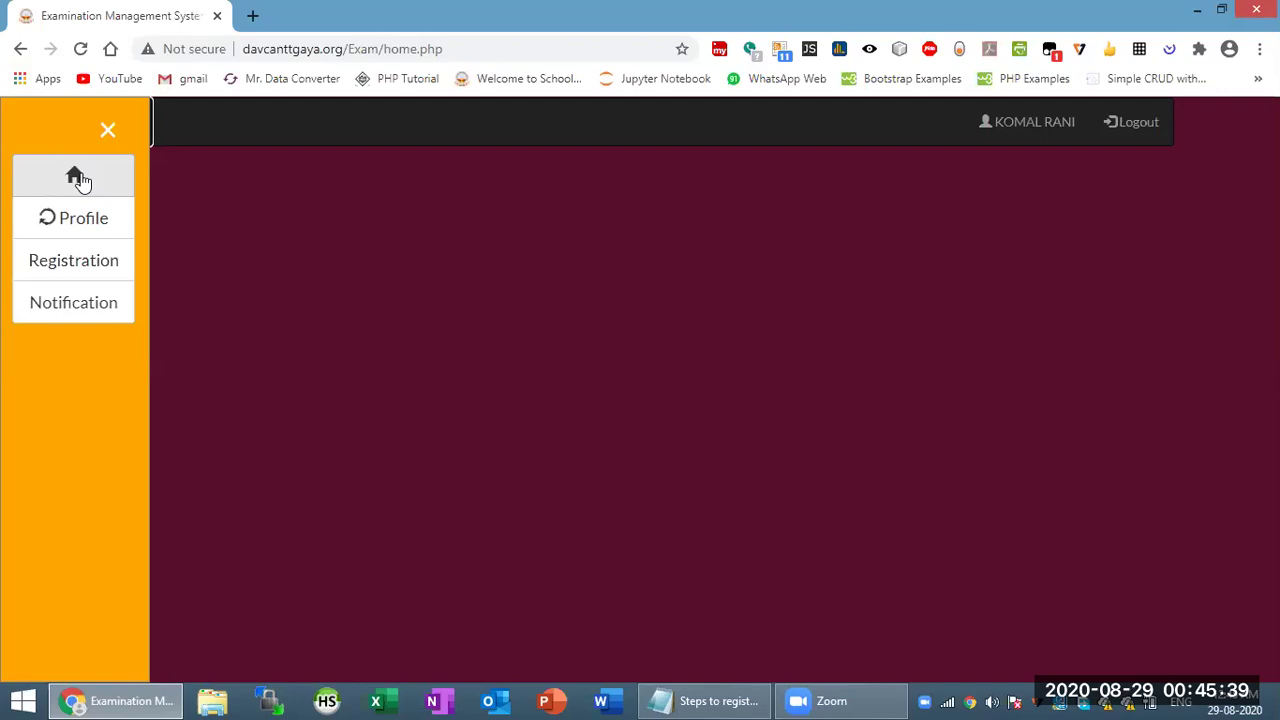
pyautogui.click(80, 180)
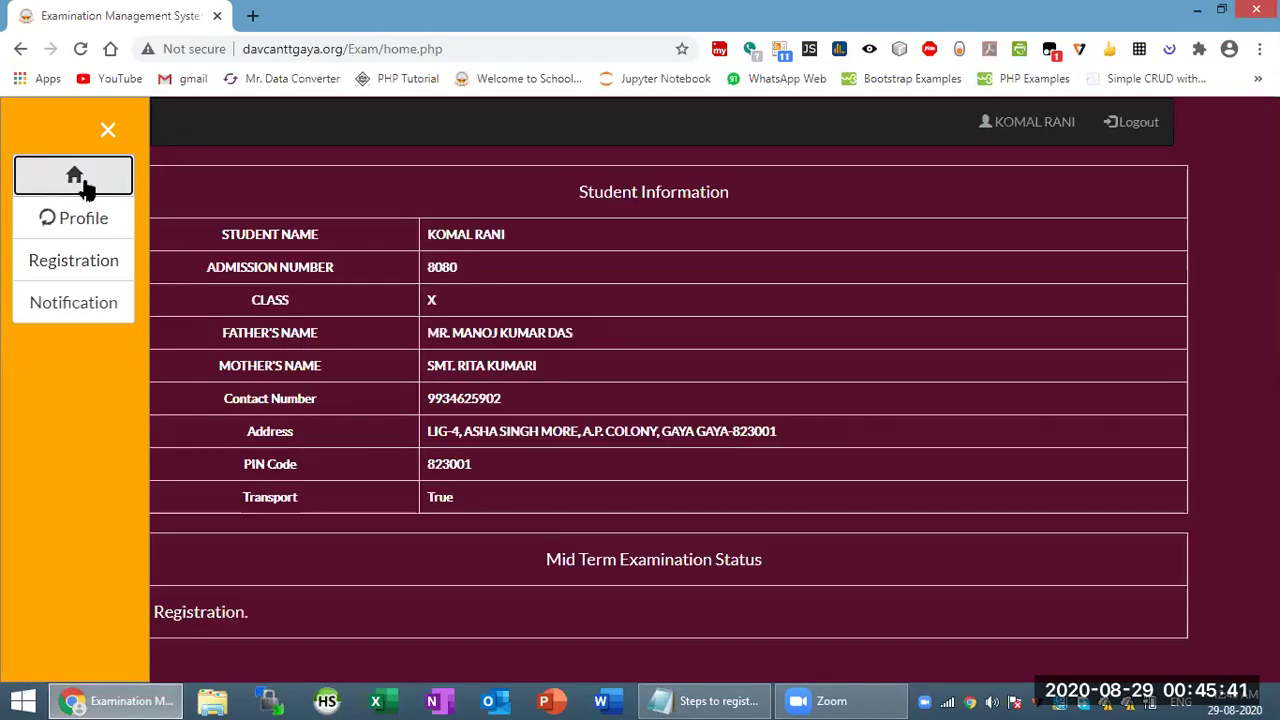
pyautogui.click(108, 129)
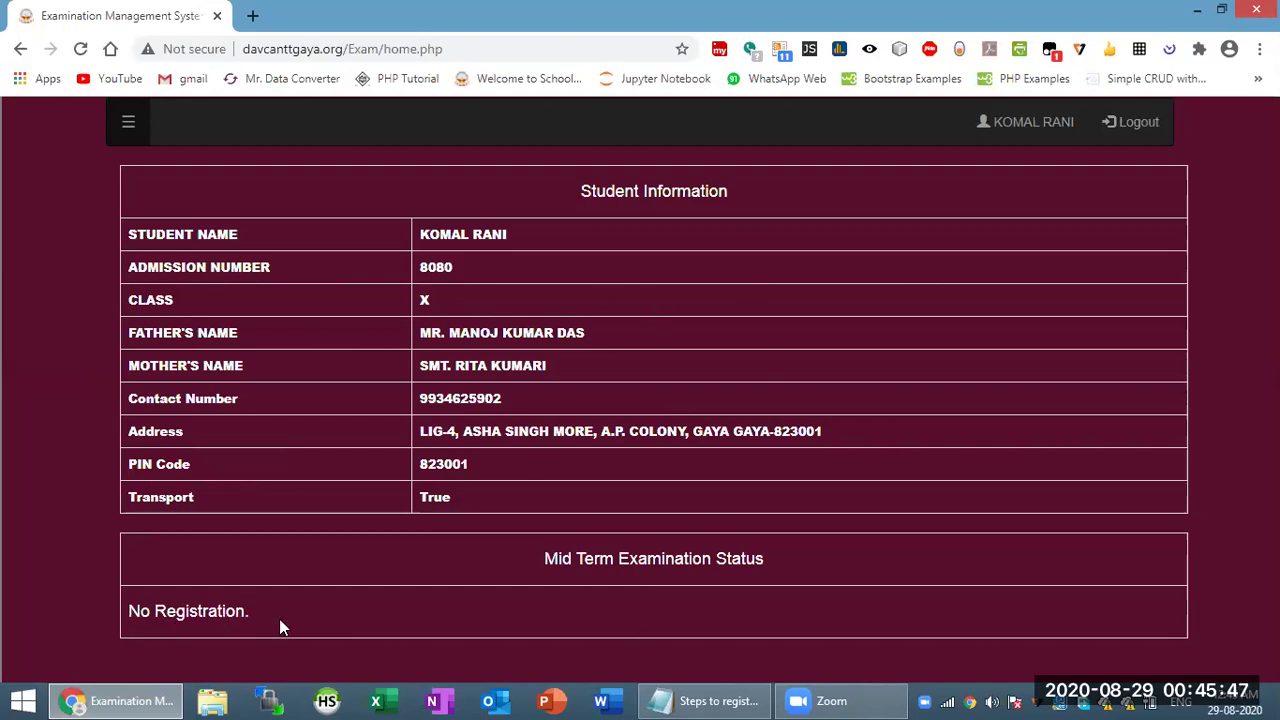
pyautogui.tripleClick(180, 623)
pyautogui.moveTo(268, 617); pyautogui.dragTo(140, 612)
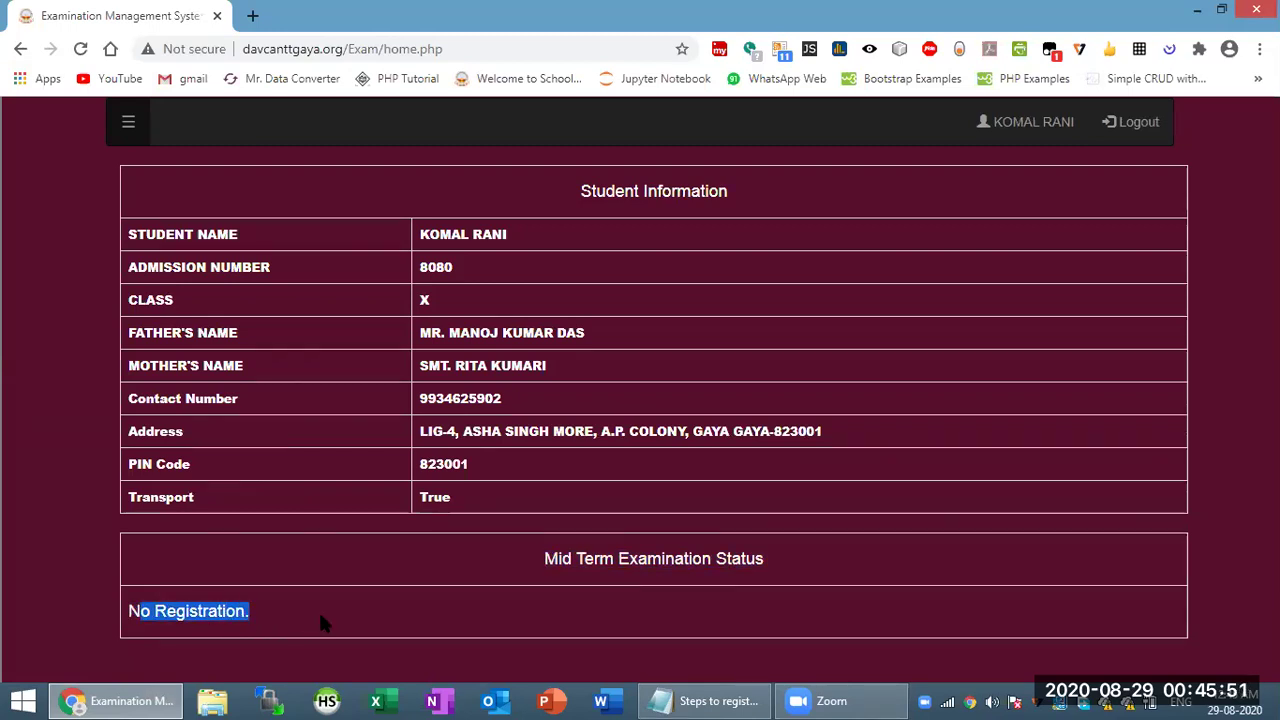
pyautogui.click(364, 624)
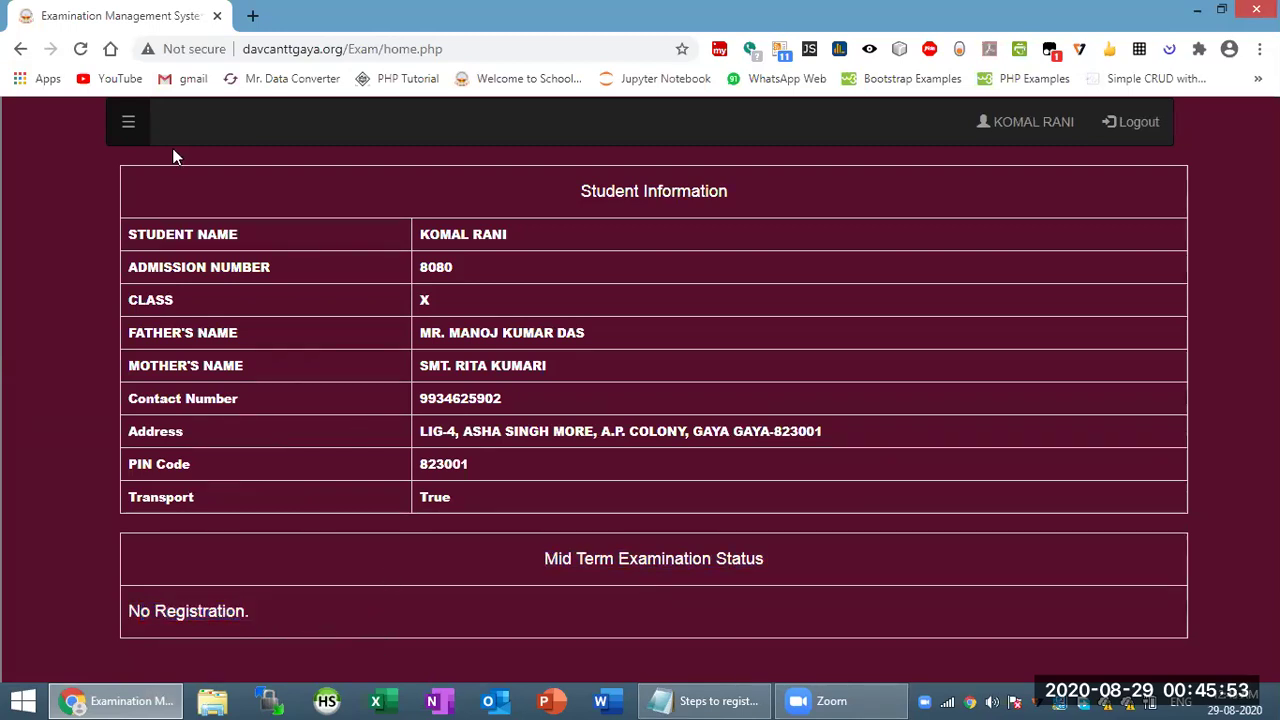
# - Open the Registration page, review Step 4 in Notepad, then minimise Notepad
pyautogui.click(128, 123)
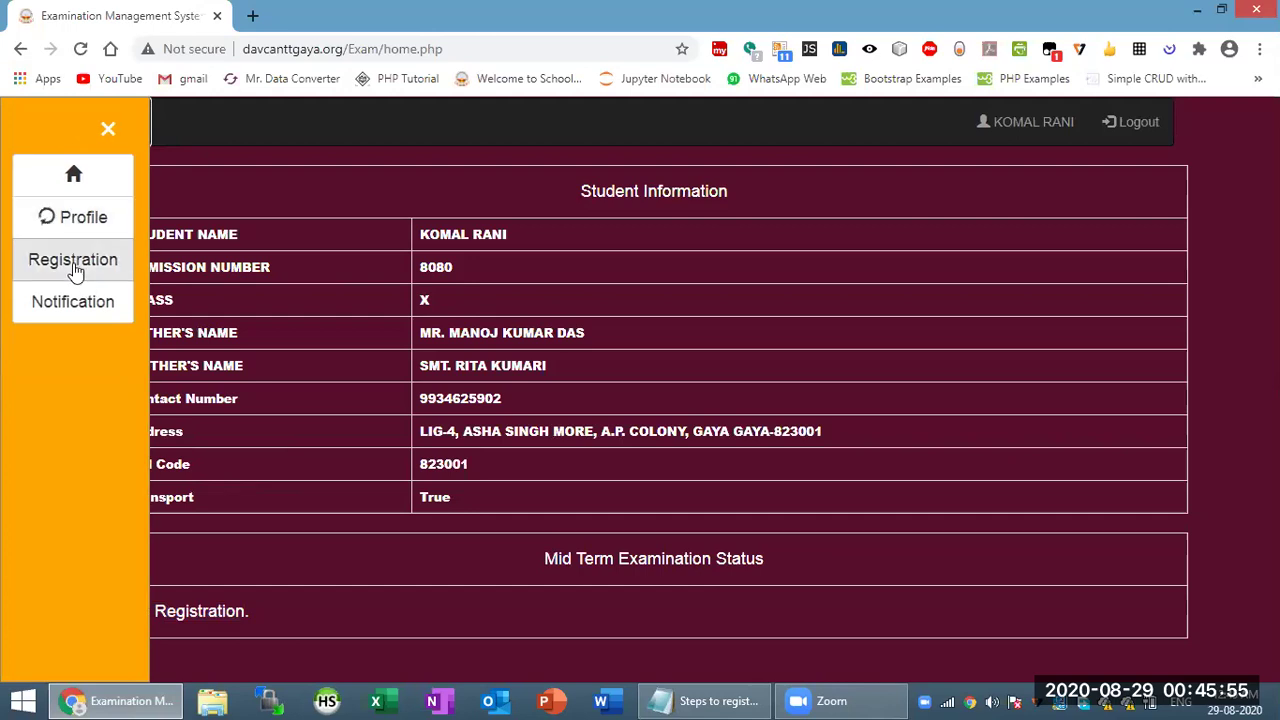
pyautogui.click(72, 270)
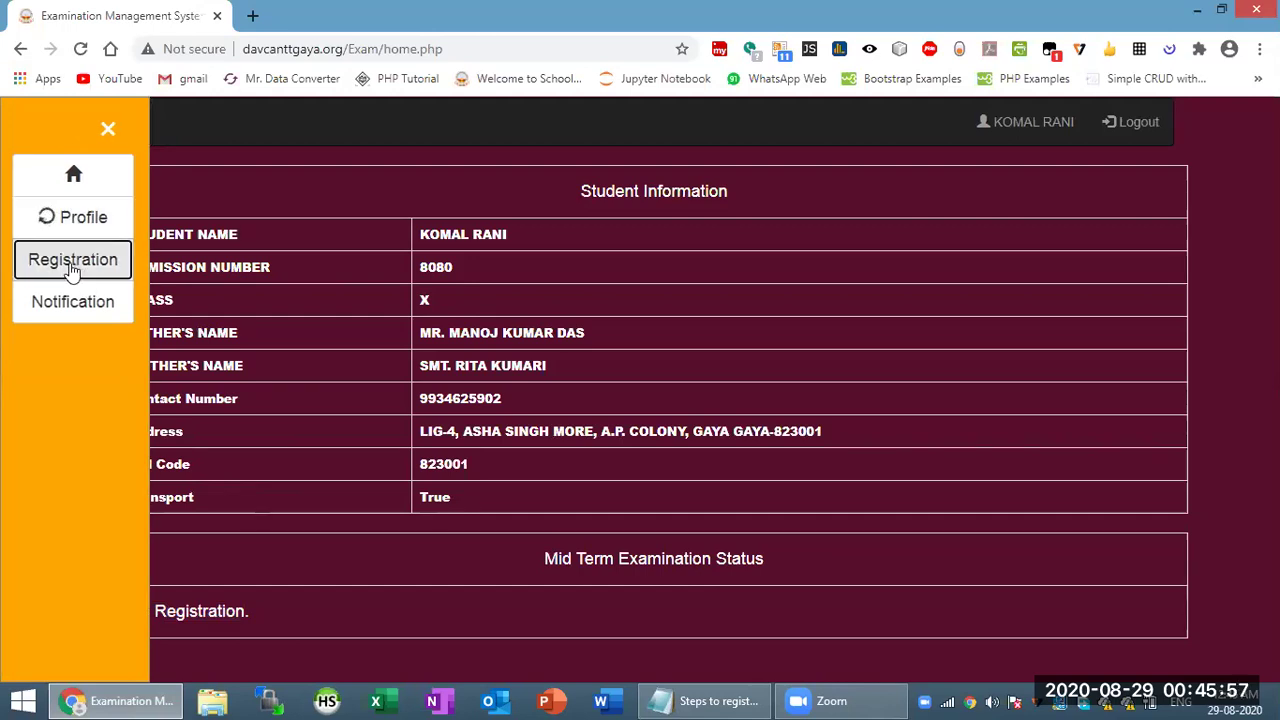
pyautogui.click(710, 700)
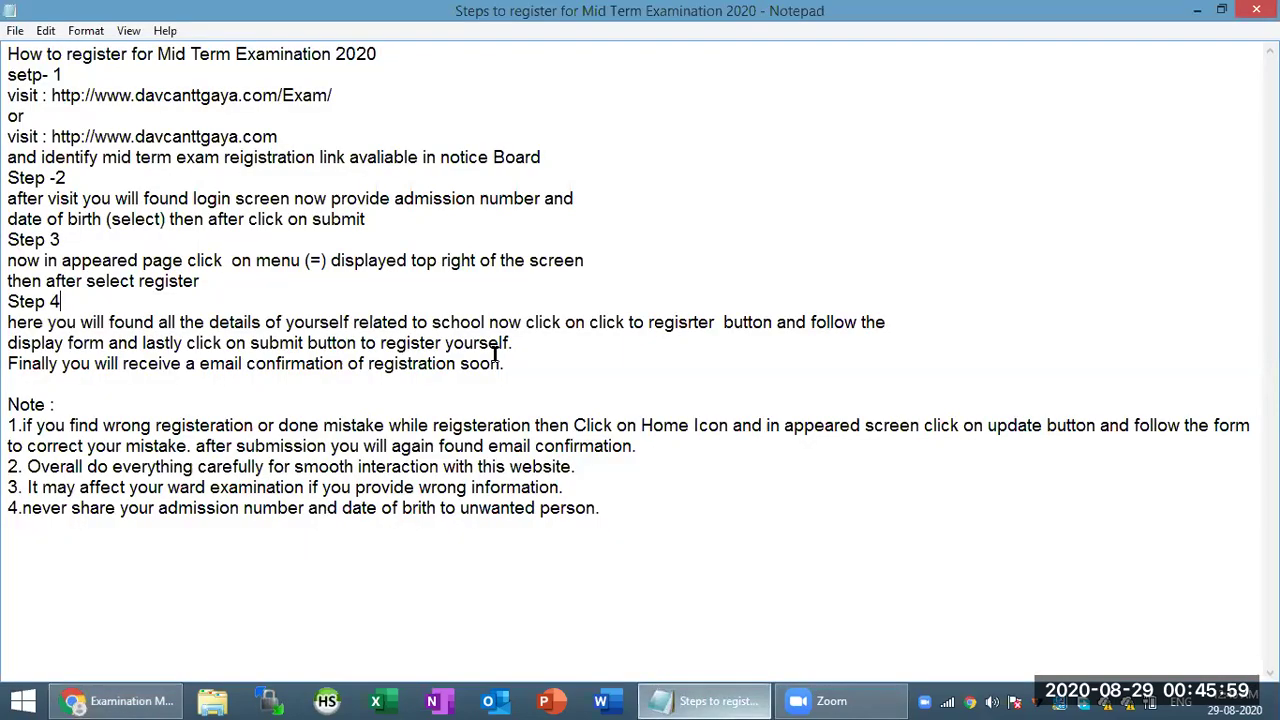
pyautogui.moveTo(16, 322); pyautogui.dragTo(555, 371)
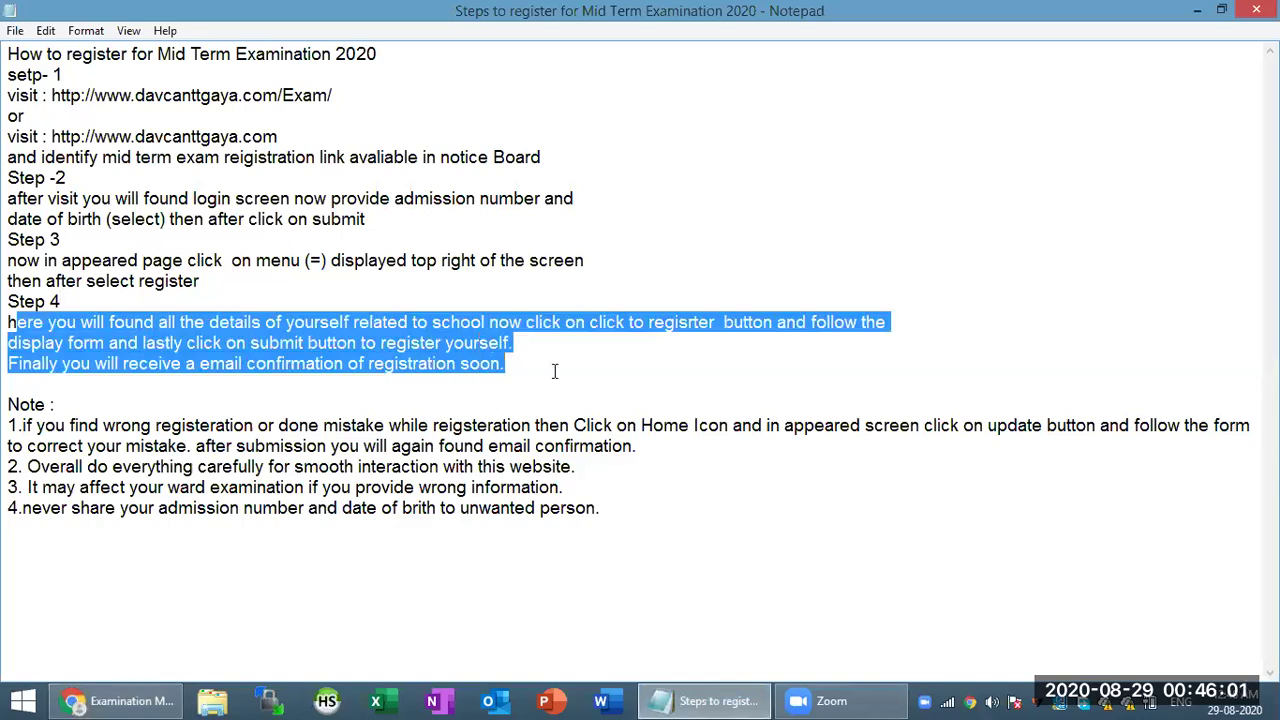
pyautogui.click(737, 700)
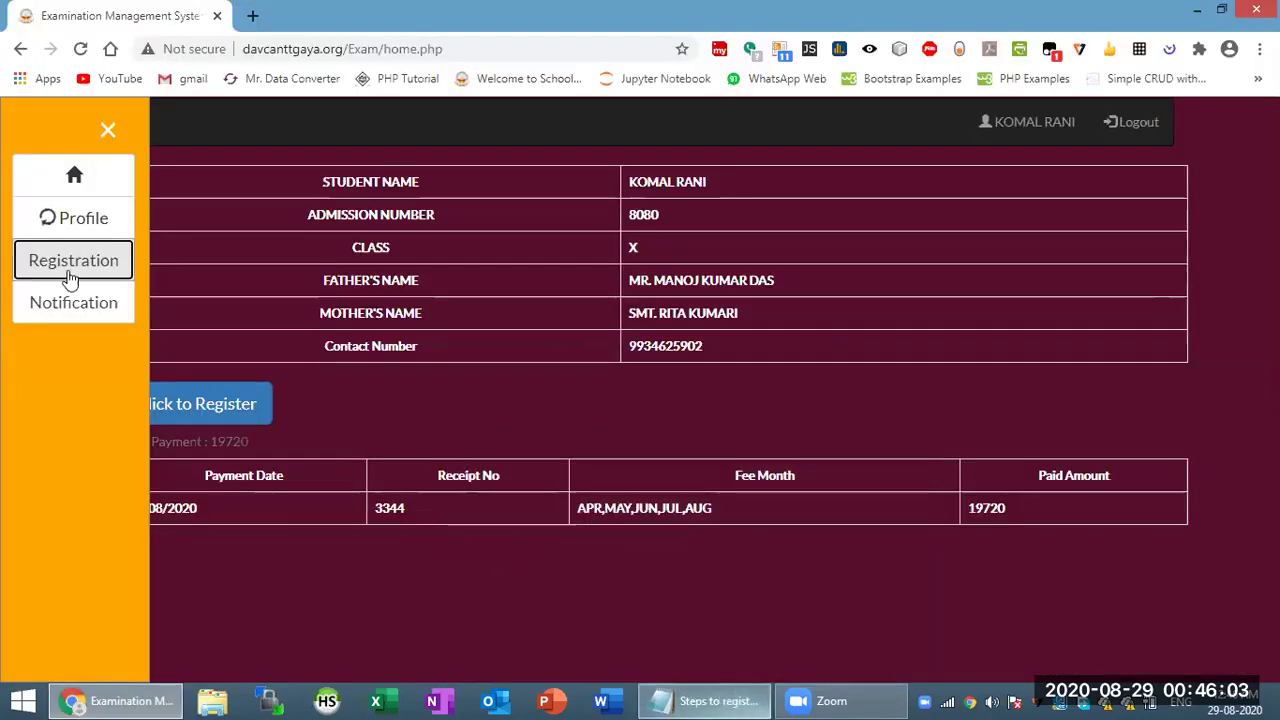
pyautogui.click(108, 130)
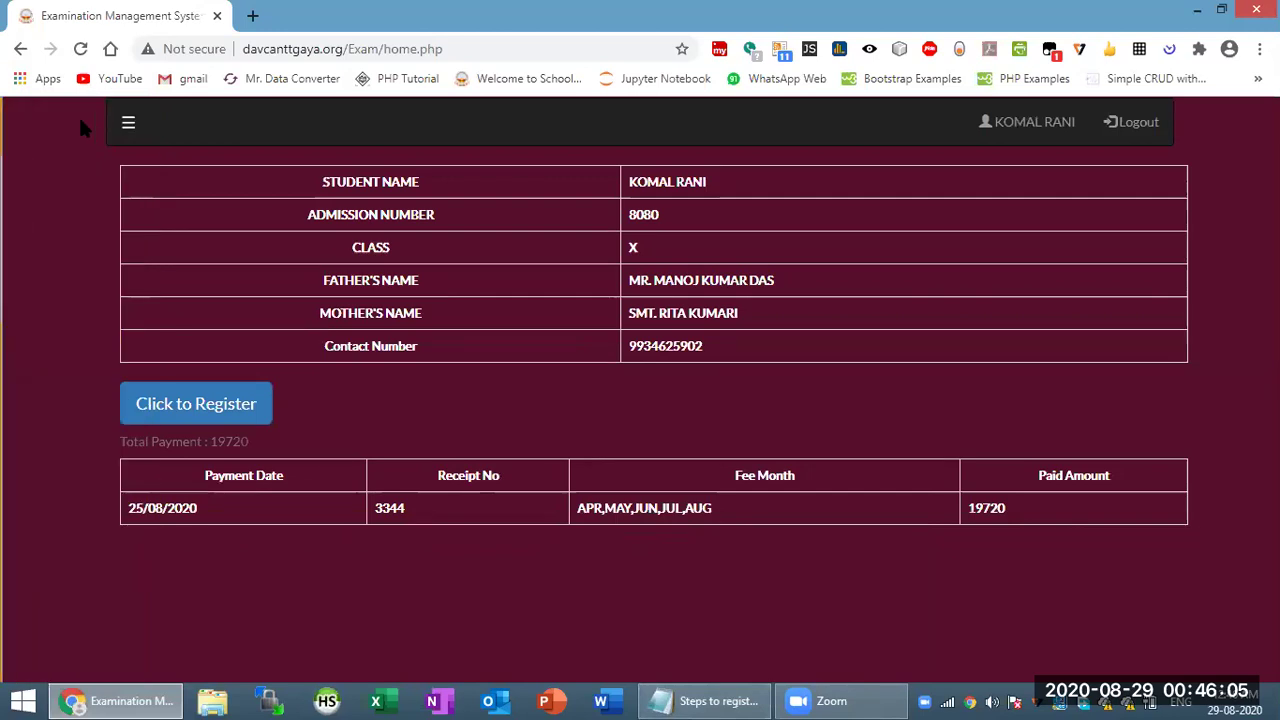
pyautogui.click(127, 122)
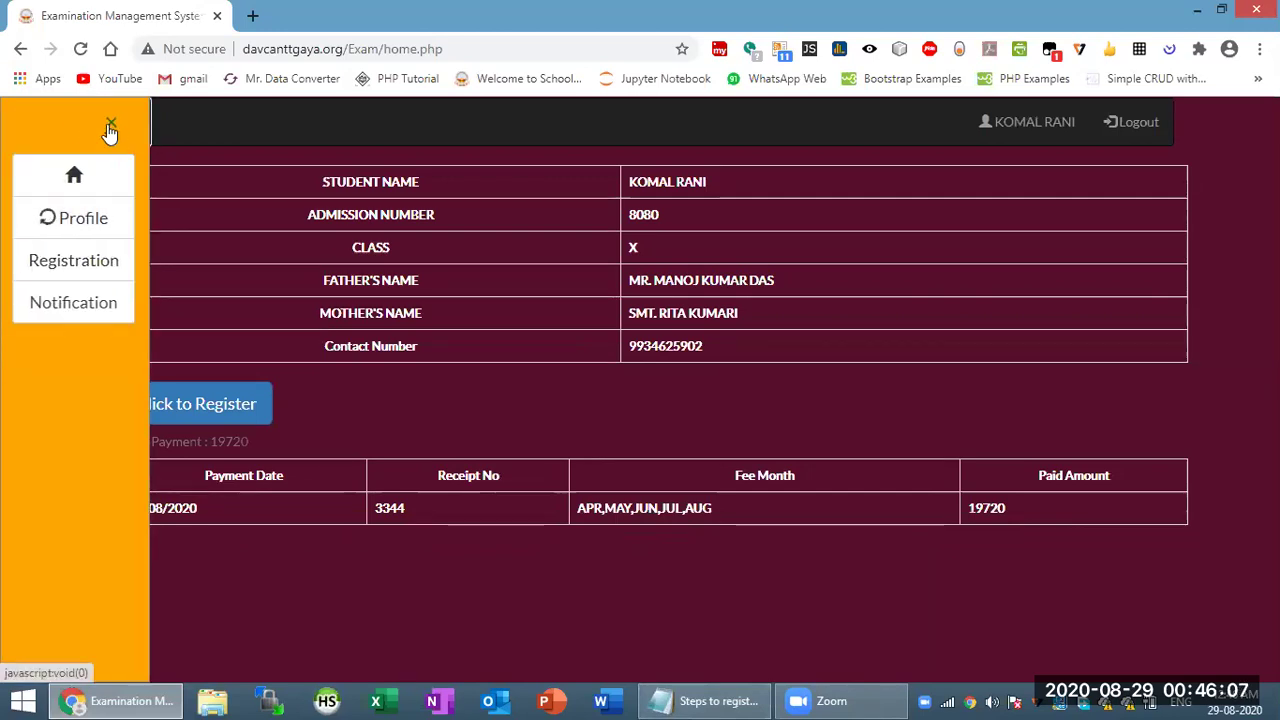
pyautogui.click(110, 128)
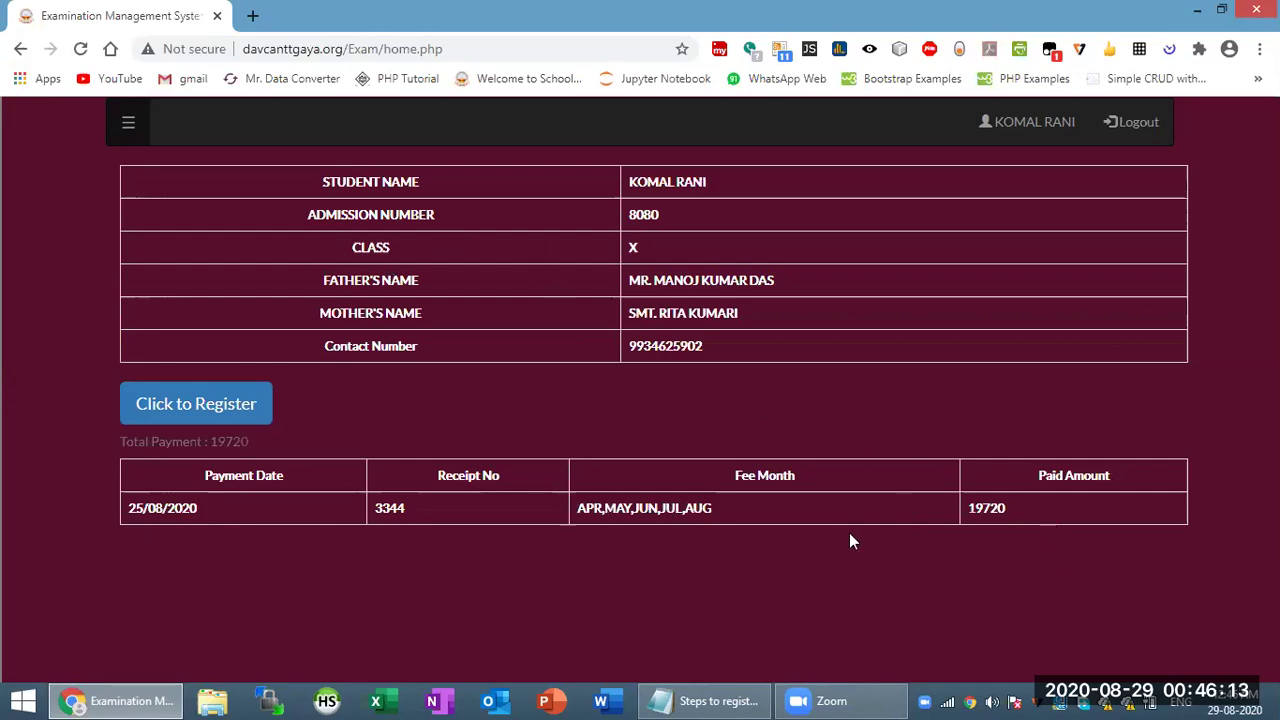
pyautogui.click(203, 415)
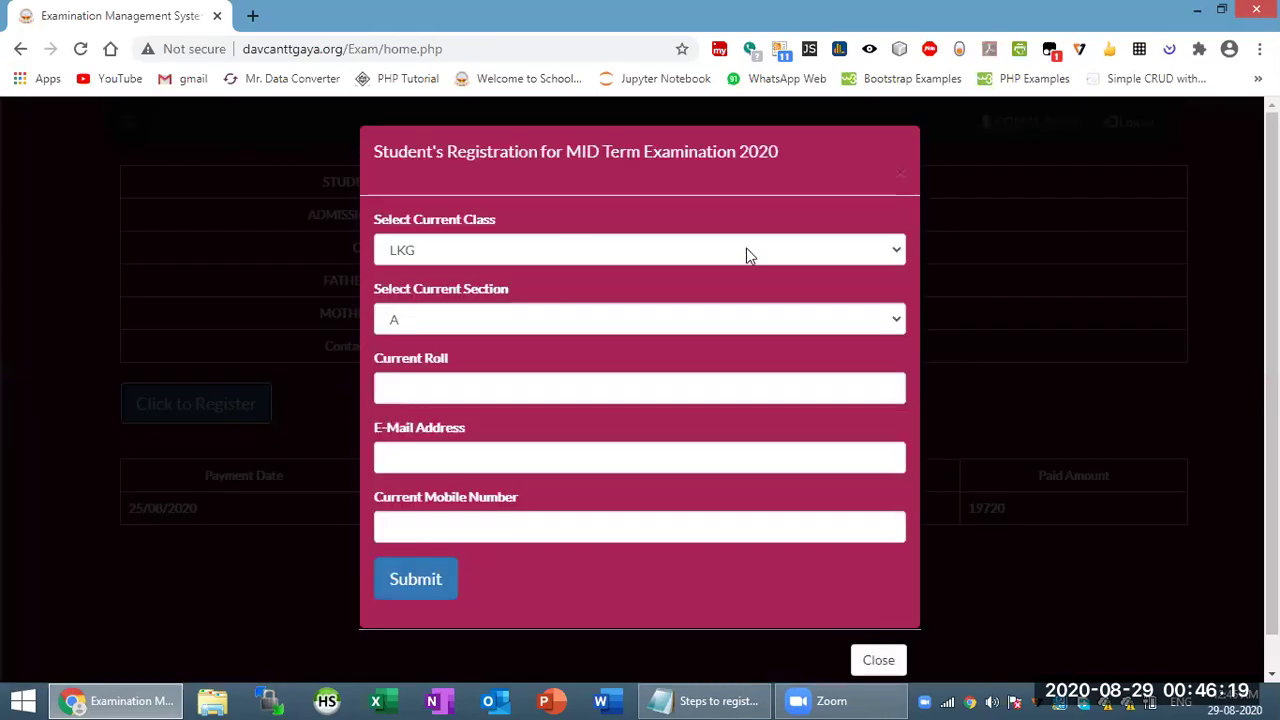
pyautogui.click(748, 255)
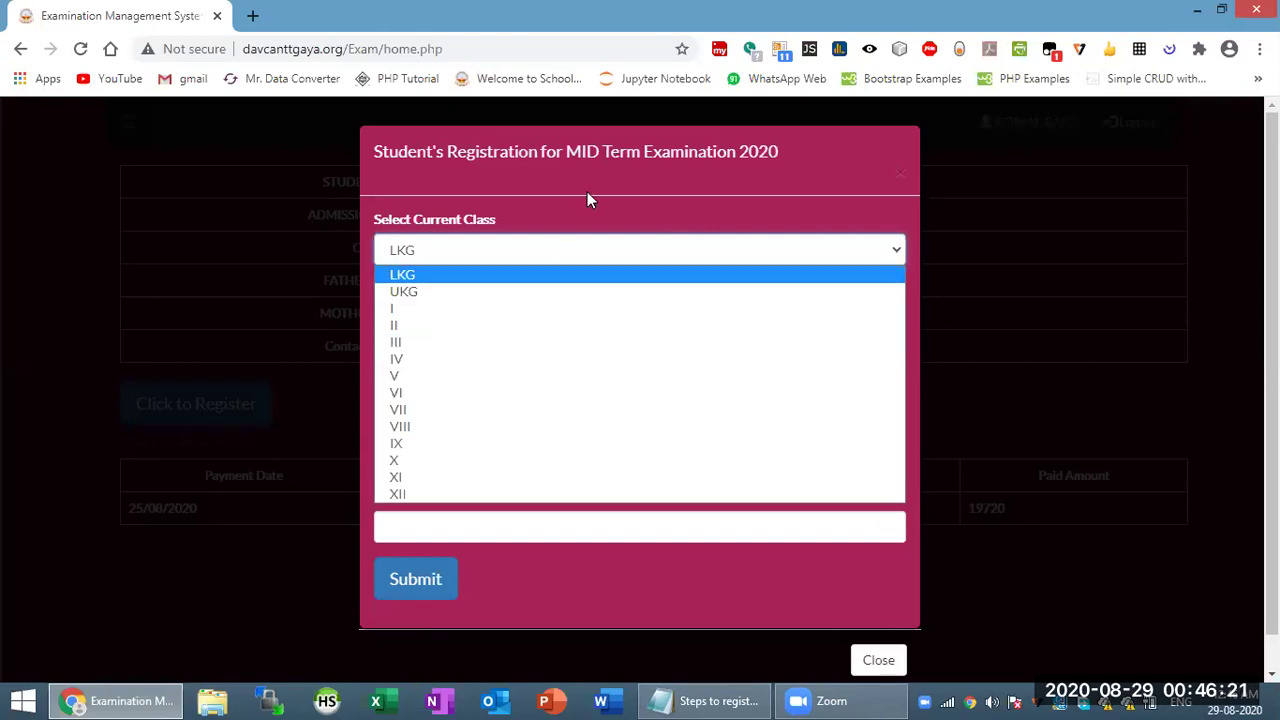
pyautogui.click(588, 196)
pyautogui.click(474, 319)
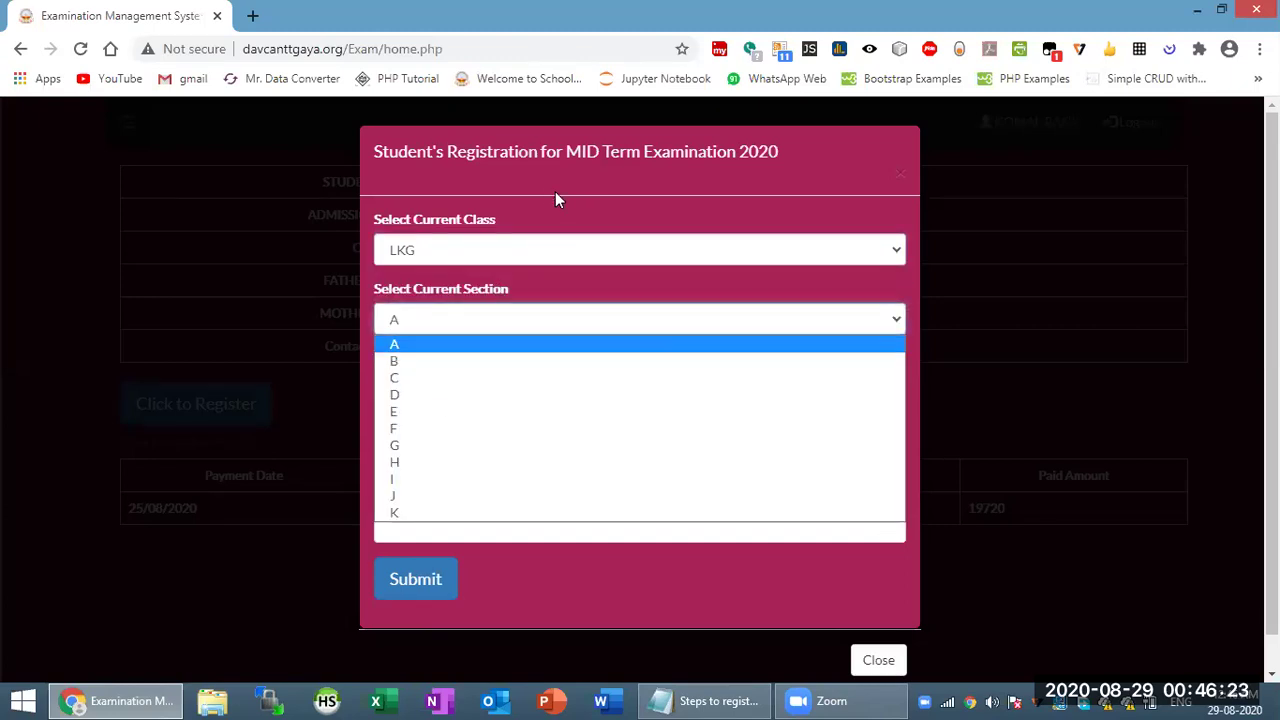
pyautogui.click(557, 200)
pyautogui.click(453, 383)
pyautogui.click(421, 459)
pyautogui.click(431, 528)
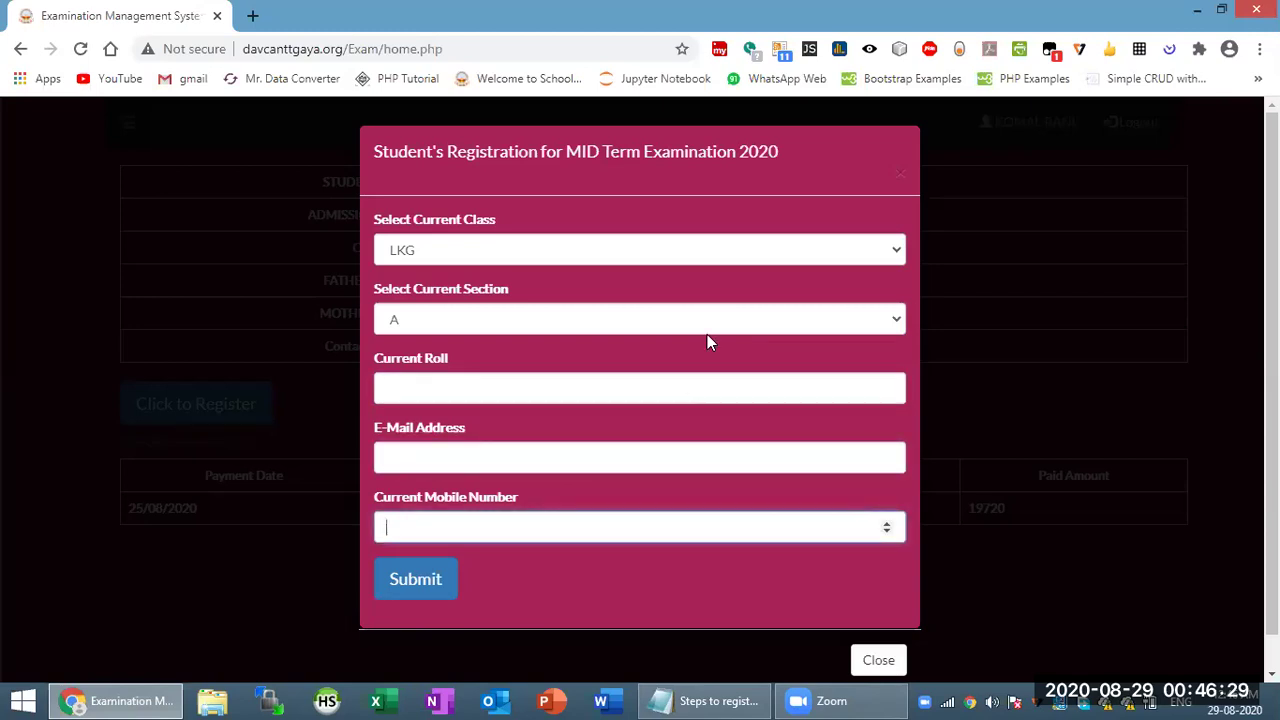
pyautogui.click(620, 253)
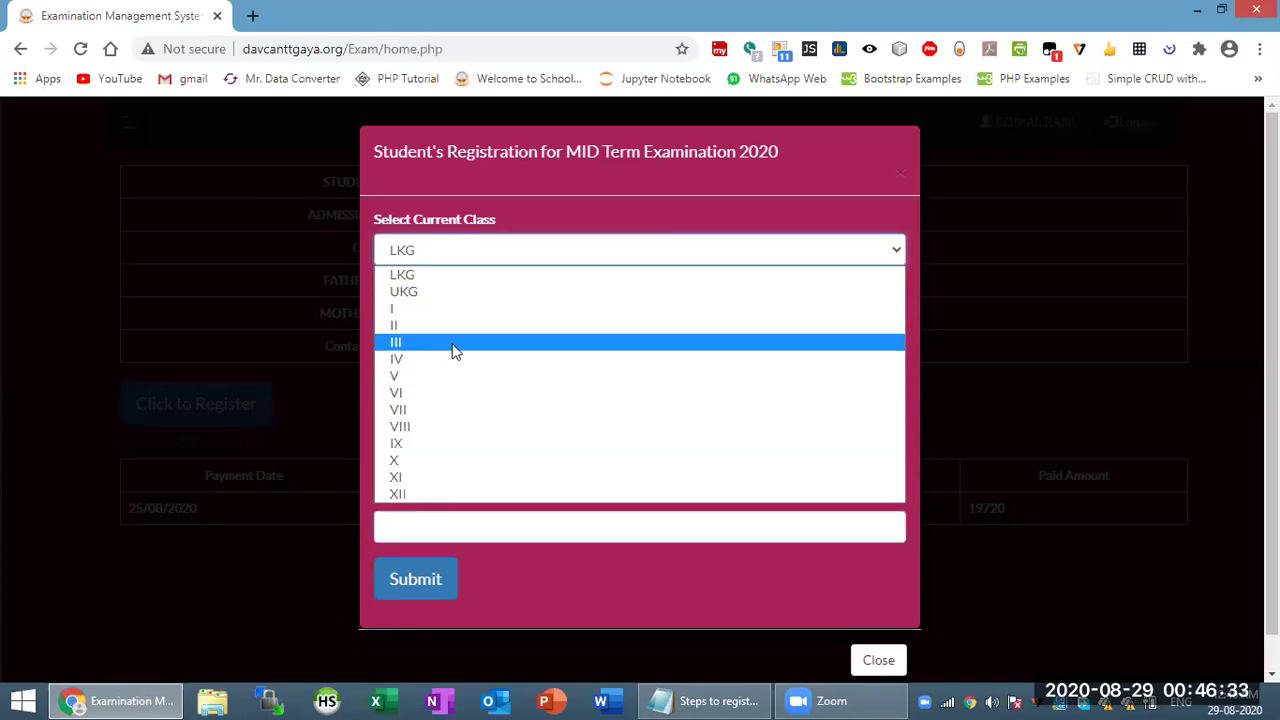
pyautogui.click(607, 208)
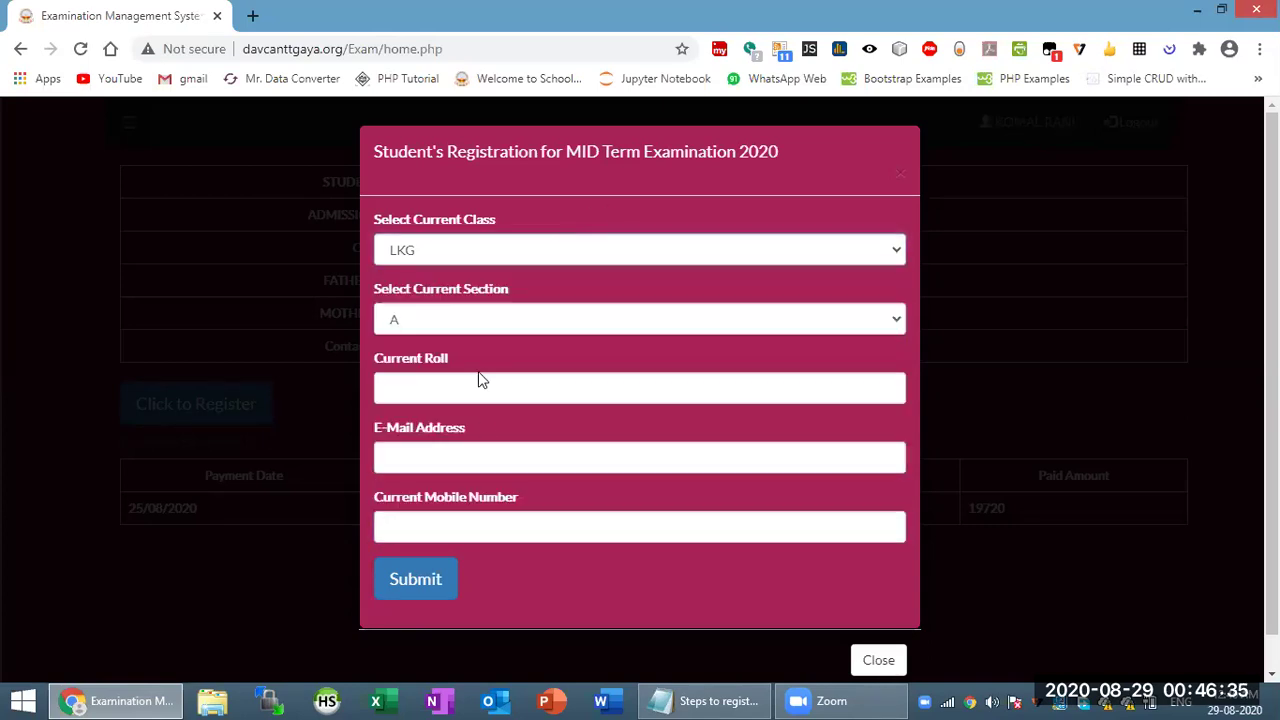
pyautogui.click(399, 381)
pyautogui.click(407, 452)
pyautogui.click(420, 520)
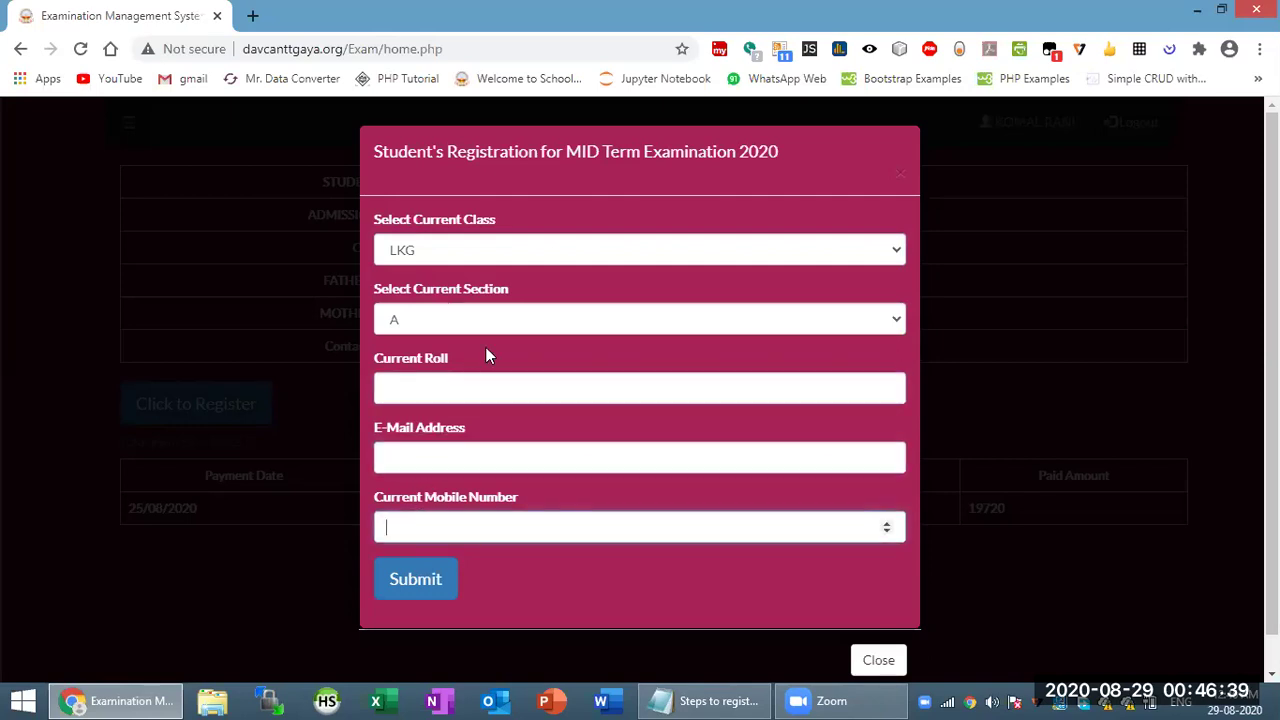
pyautogui.click(459, 253)
pyautogui.click(504, 249)
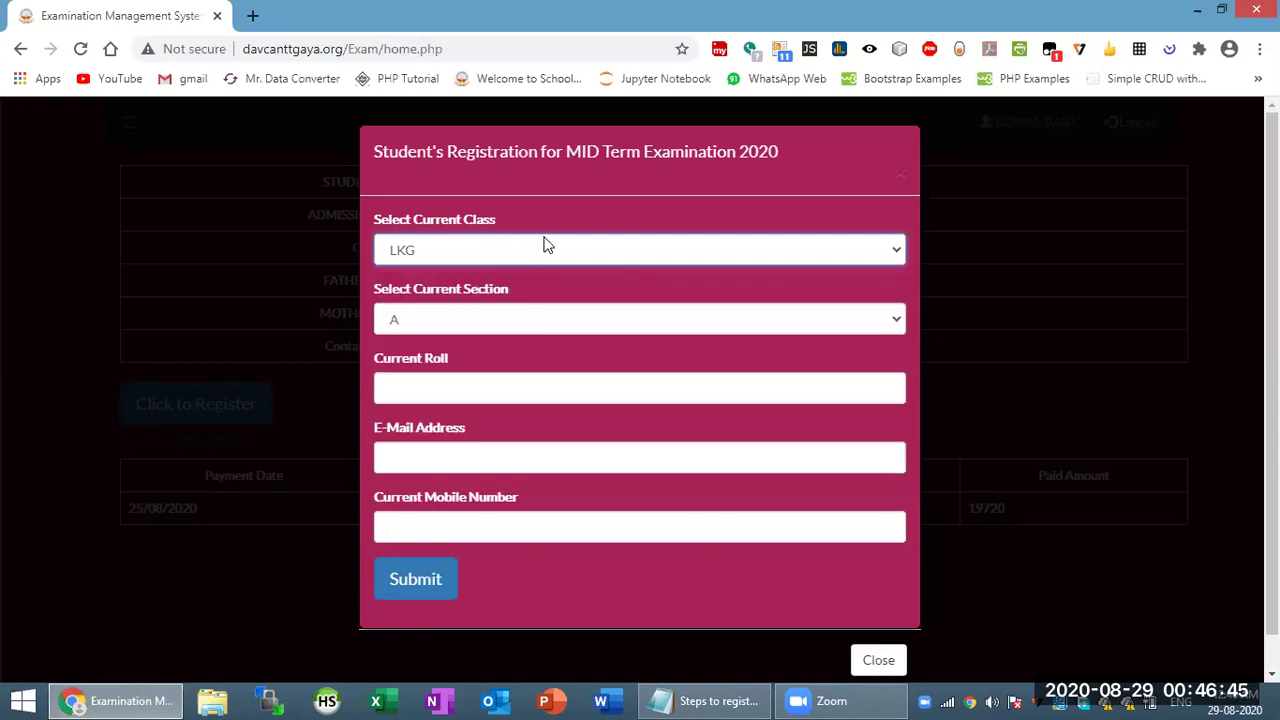
pyautogui.click(480, 248)
pyautogui.click(430, 310)
pyautogui.click(469, 252)
pyautogui.click(429, 427)
pyautogui.click(469, 254)
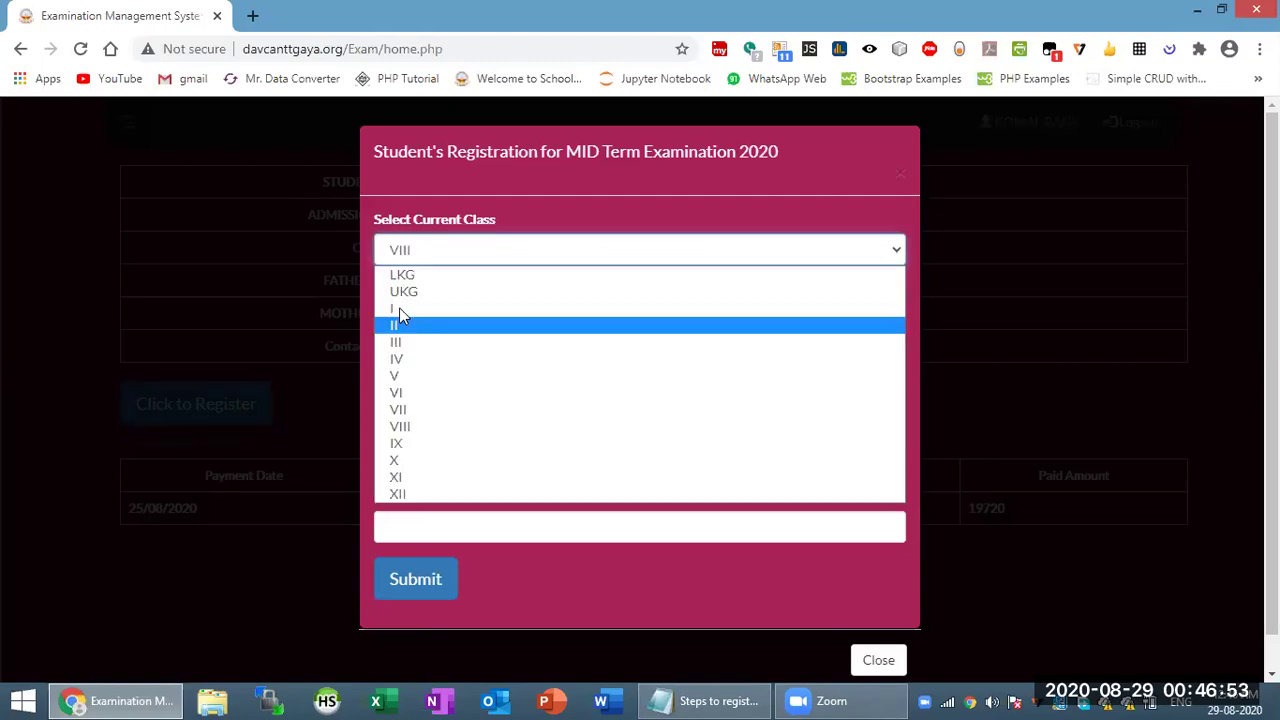
pyautogui.click(423, 273)
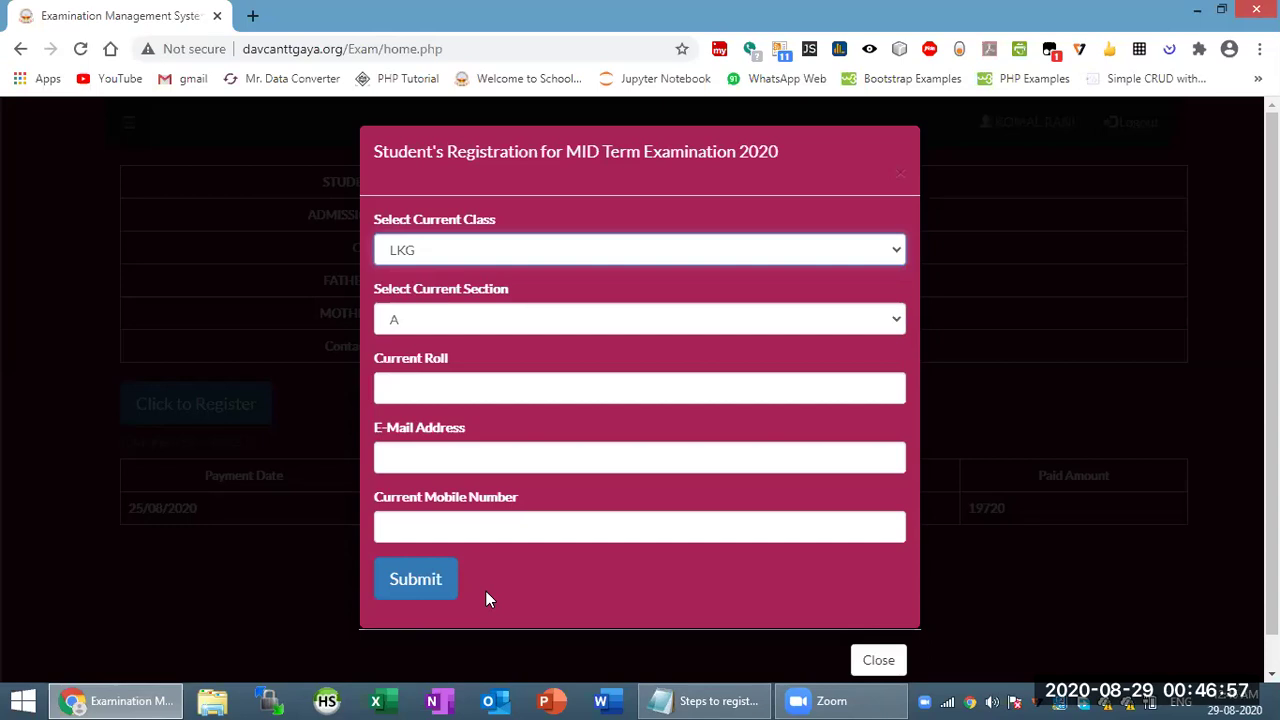
pyautogui.click(879, 662)
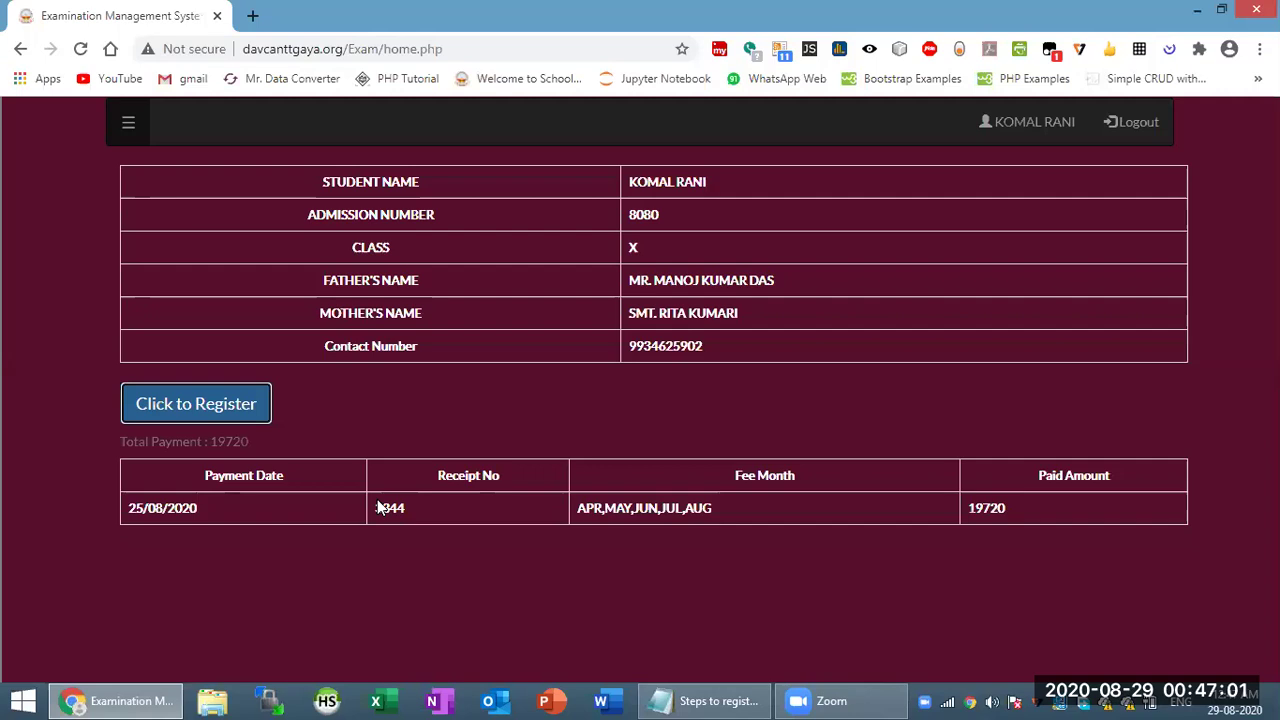
# - Go to Home via the side menu and highlight the Mid Term status showing No Registration
pyautogui.click(124, 127)
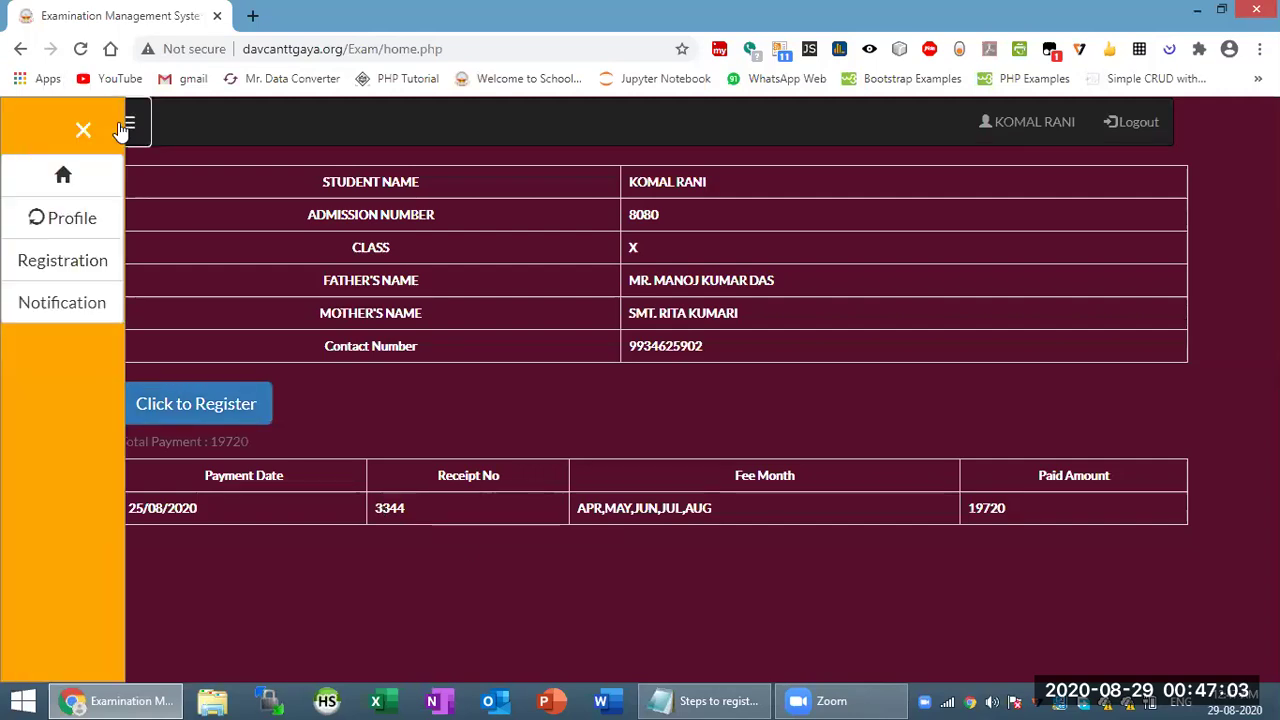
pyautogui.click(77, 179)
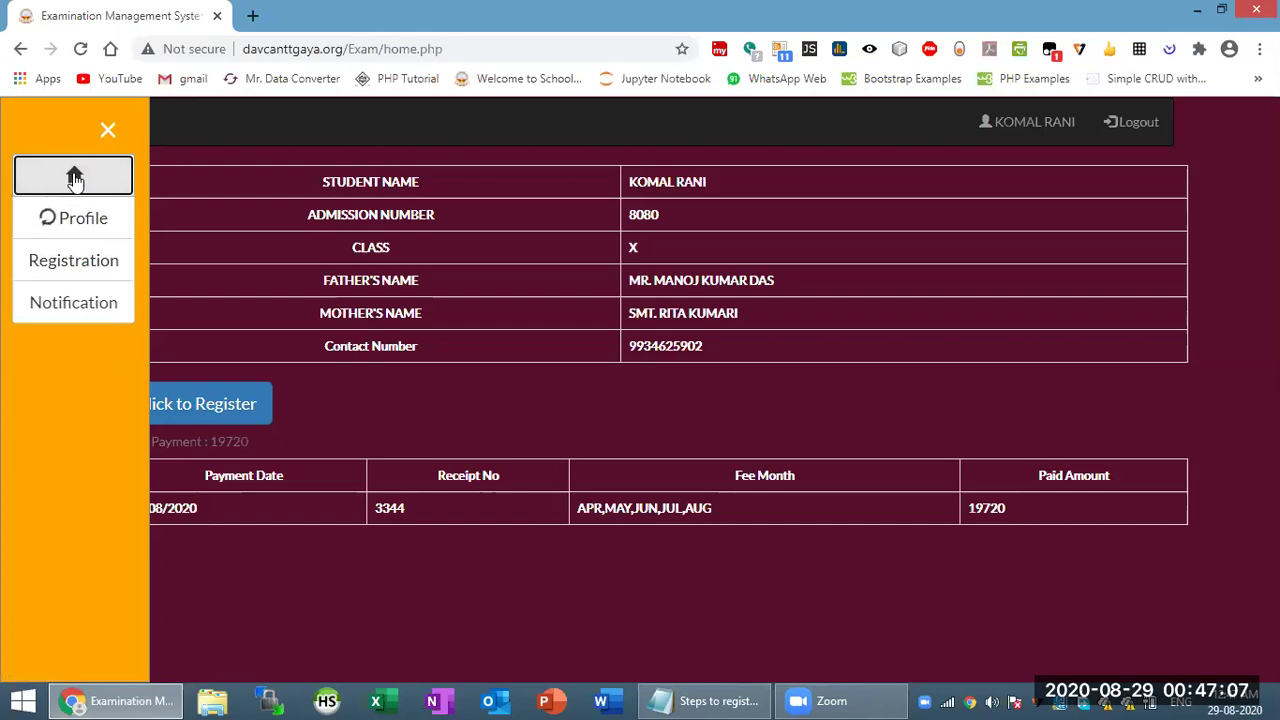
pyautogui.click(107, 129)
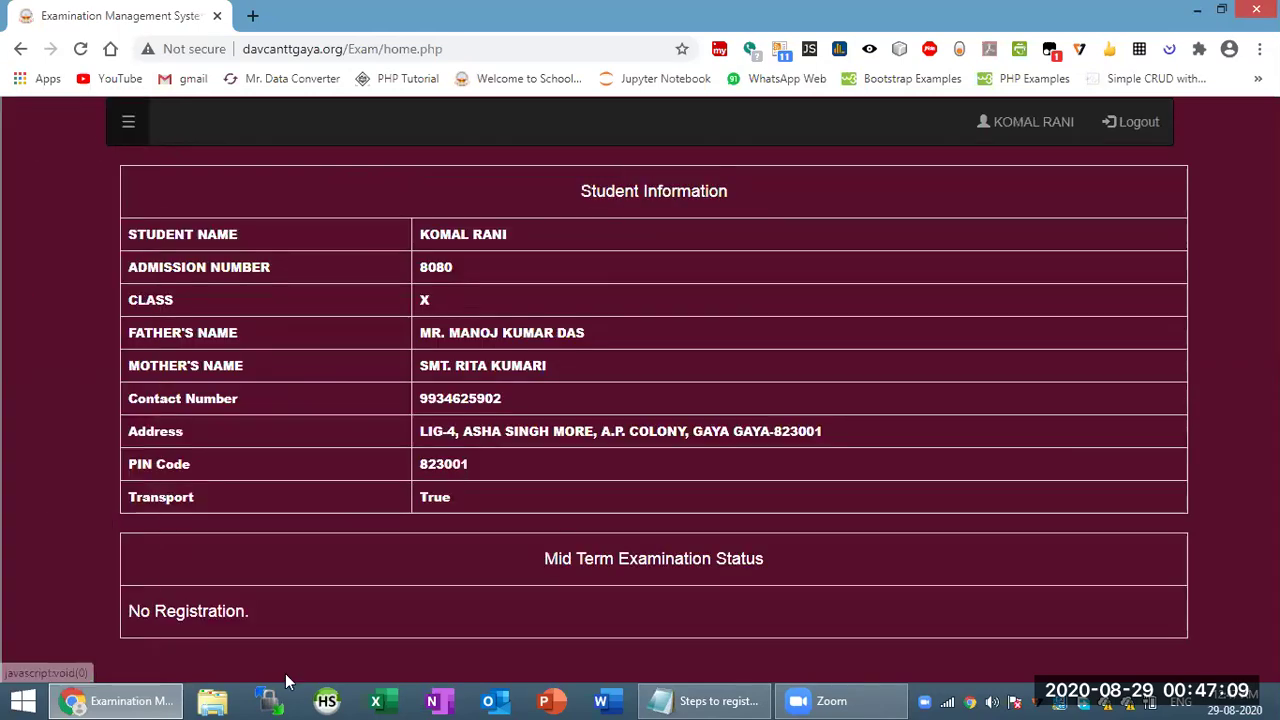
pyautogui.moveTo(205, 603); pyautogui.dragTo(227, 618)
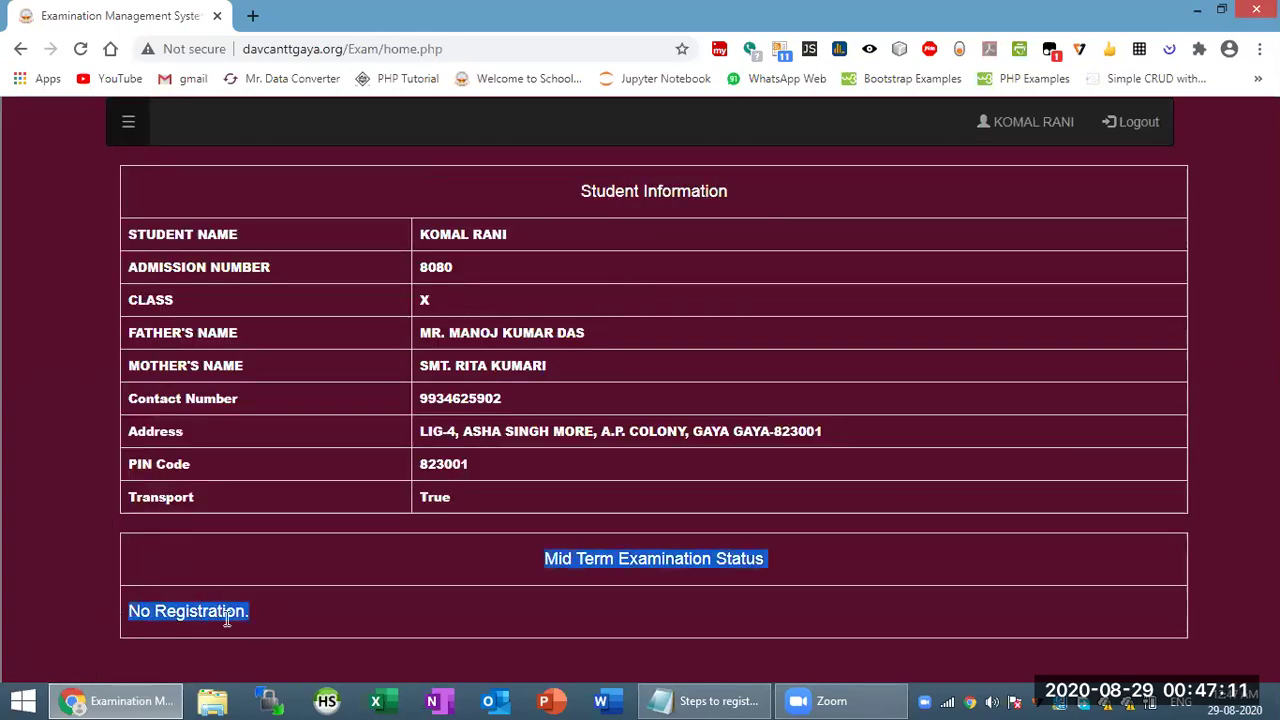
pyautogui.click(336, 606)
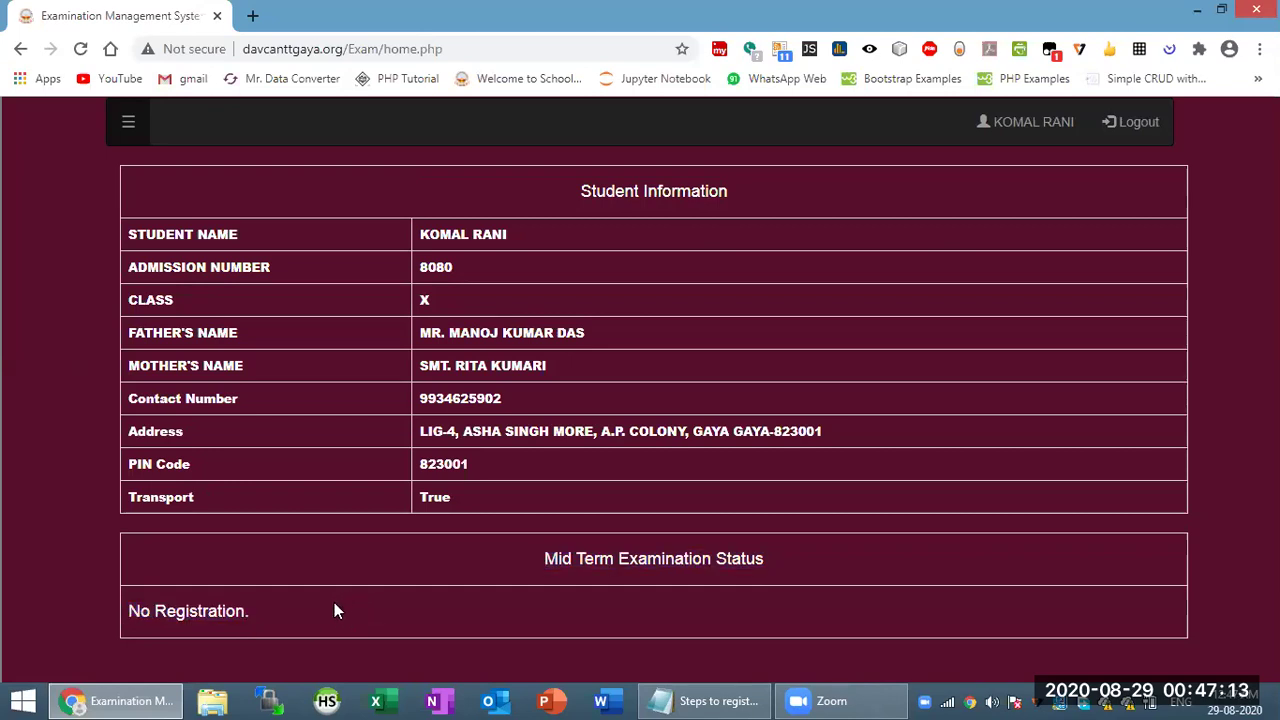
# - Log out, then sign back in with the corrected admission number and the student's date of birth
pyautogui.click(1138, 132)
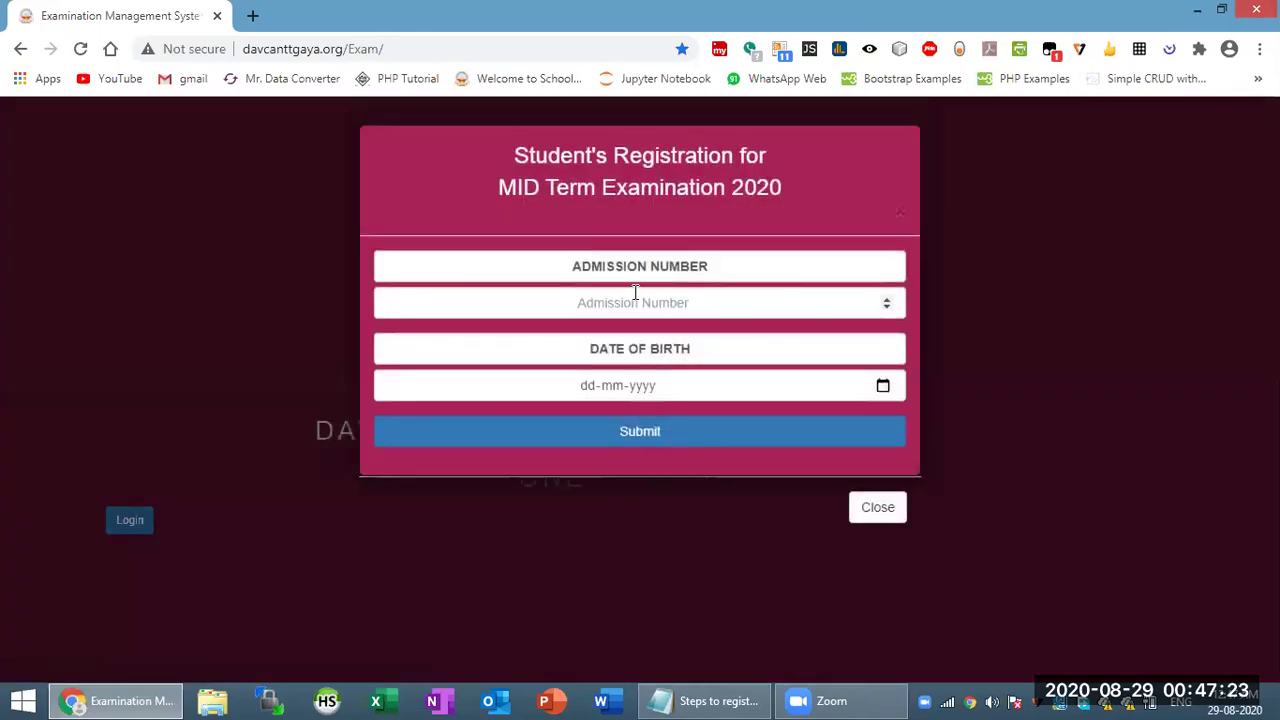
pyautogui.click(635, 293)
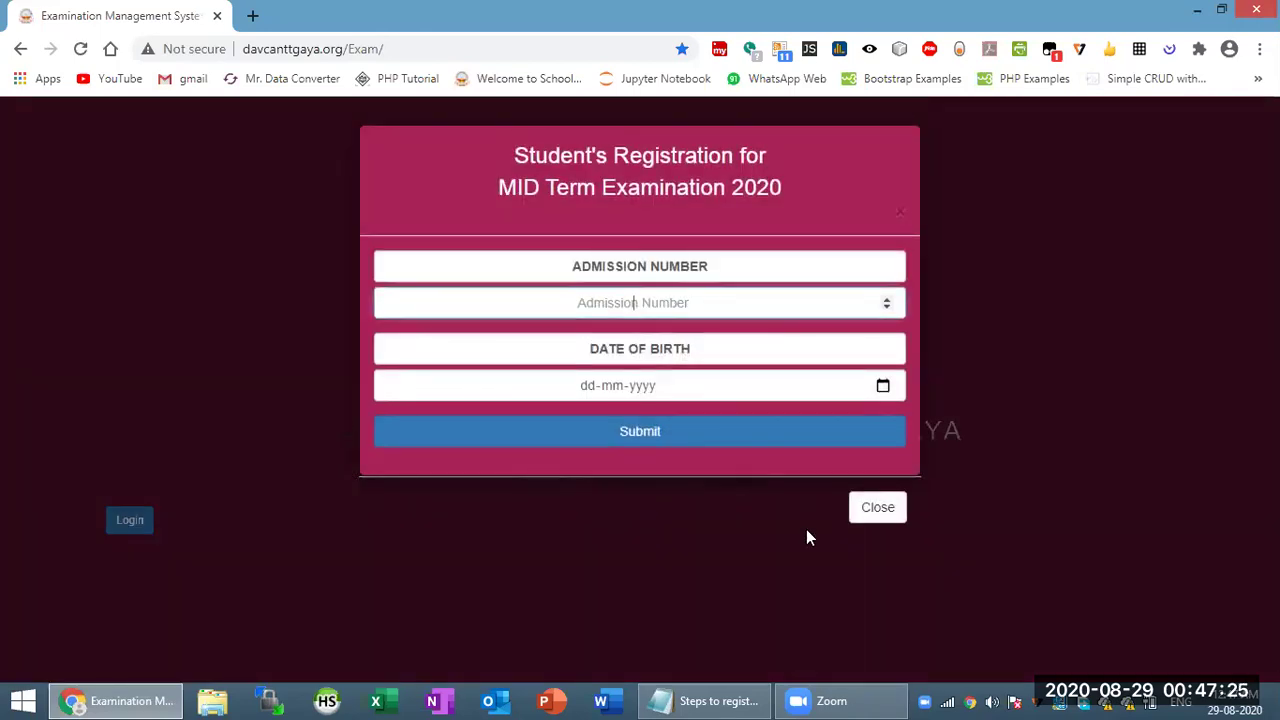
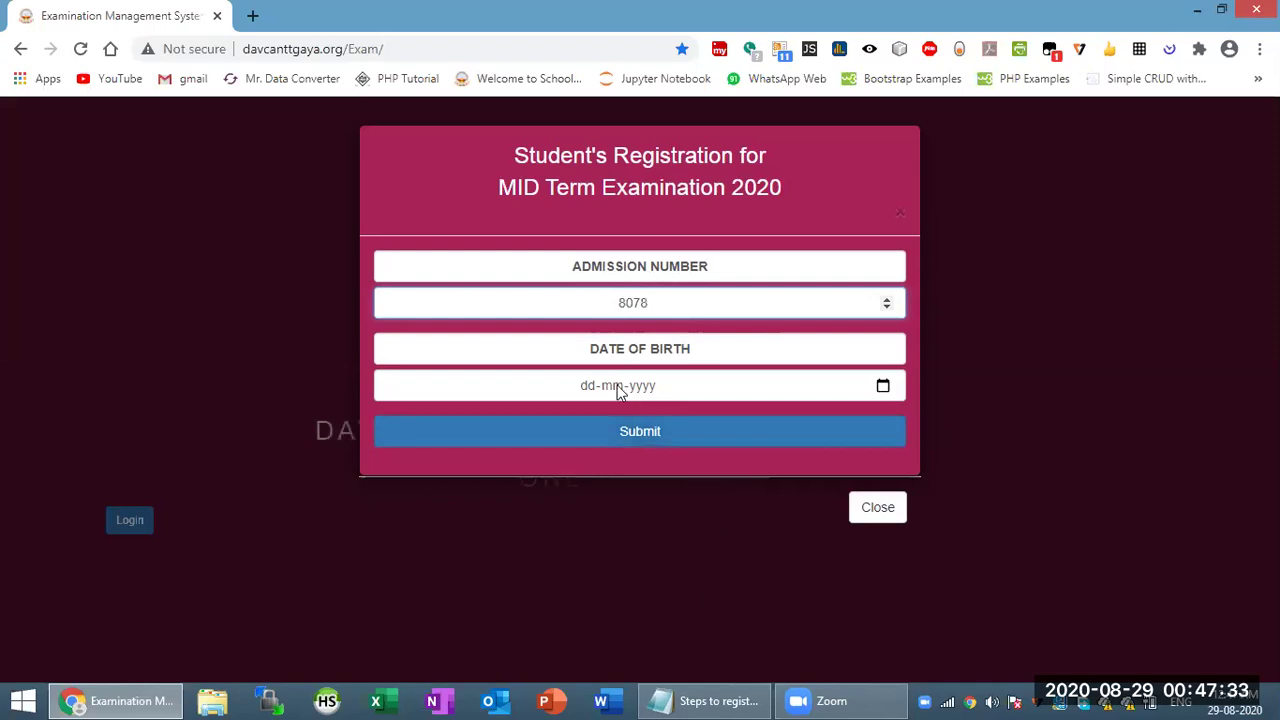
pyautogui.click(590, 390)
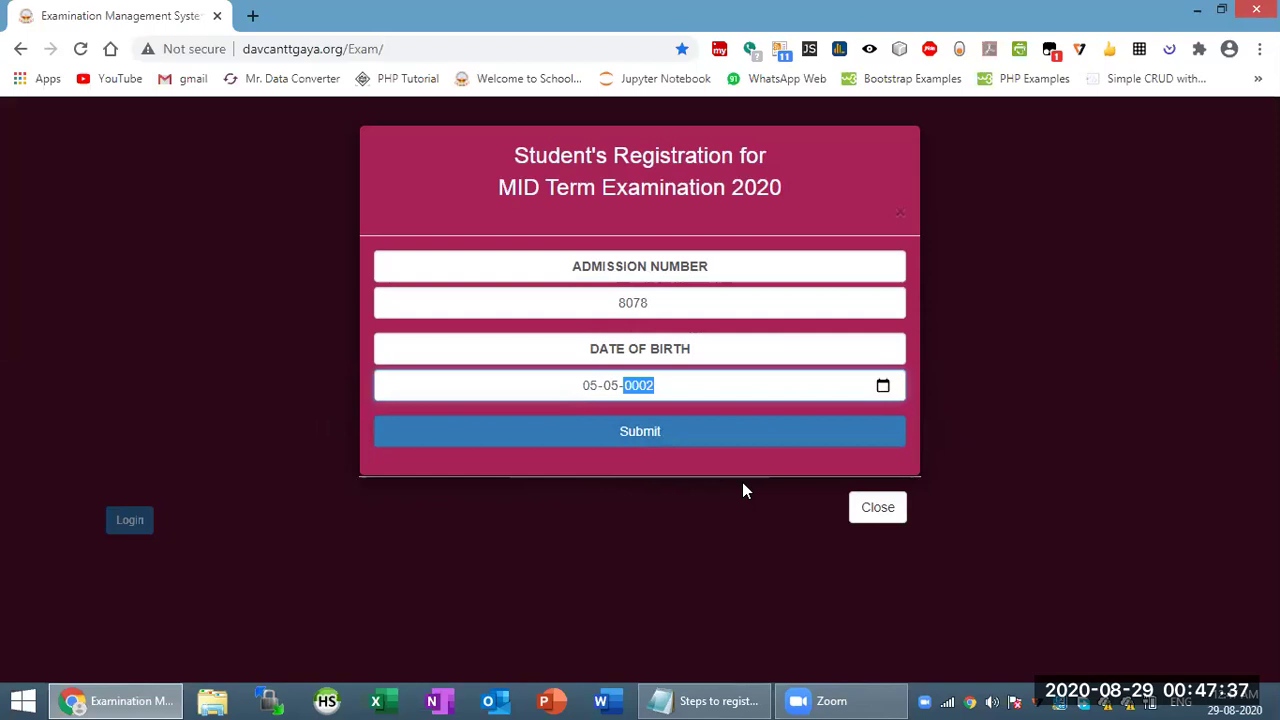
pyautogui.click(626, 437)
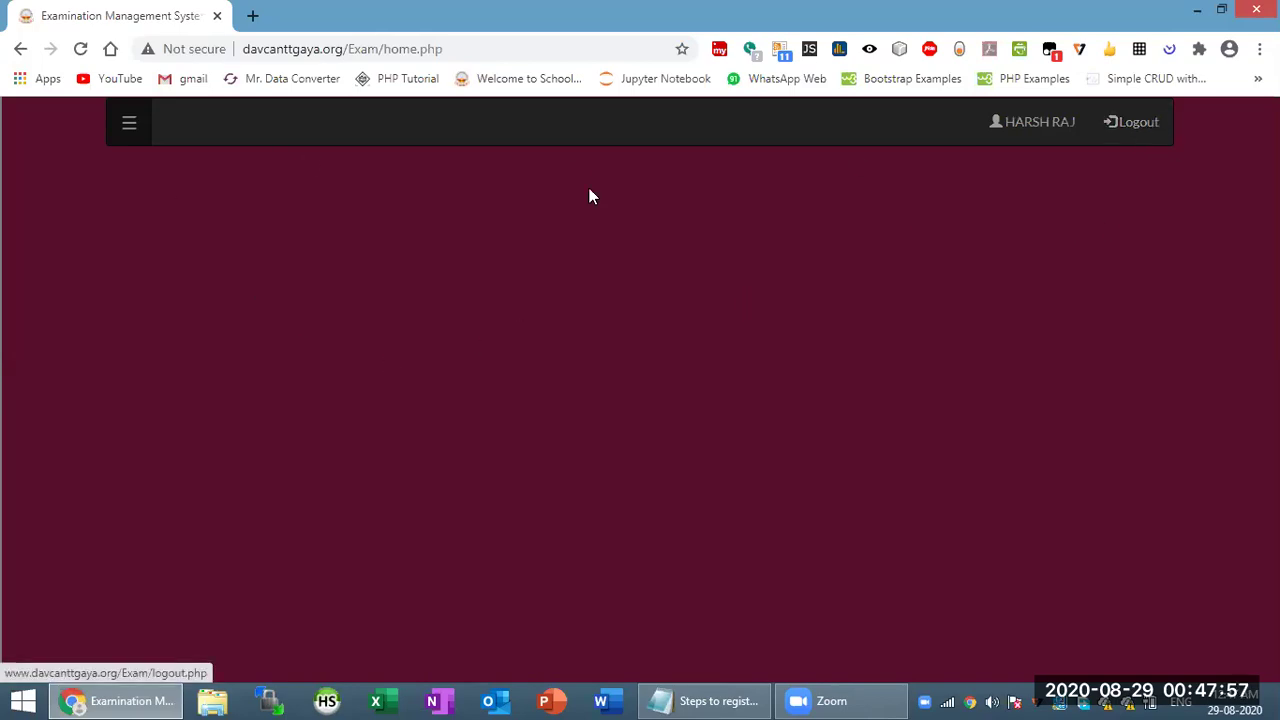
# - Open Home from the navigation menu and review the student's name, details and Mid Term status
pyautogui.click(127, 139)
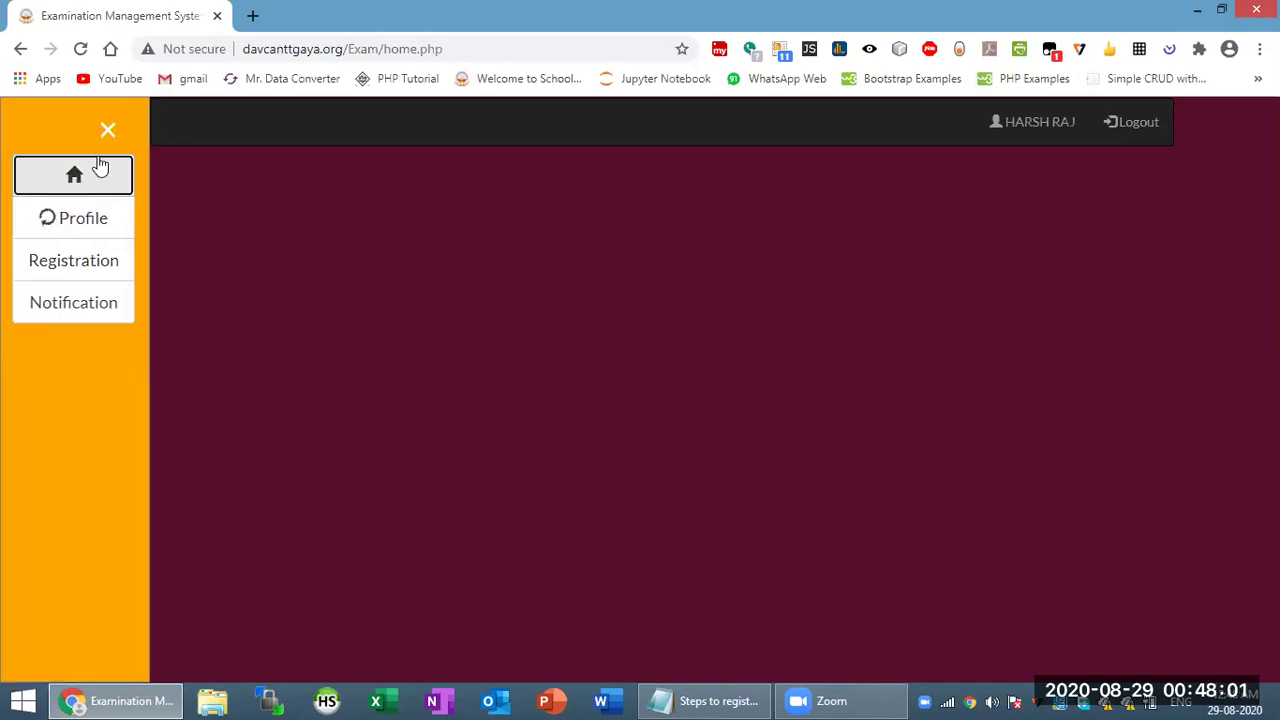
pyautogui.click(72, 180)
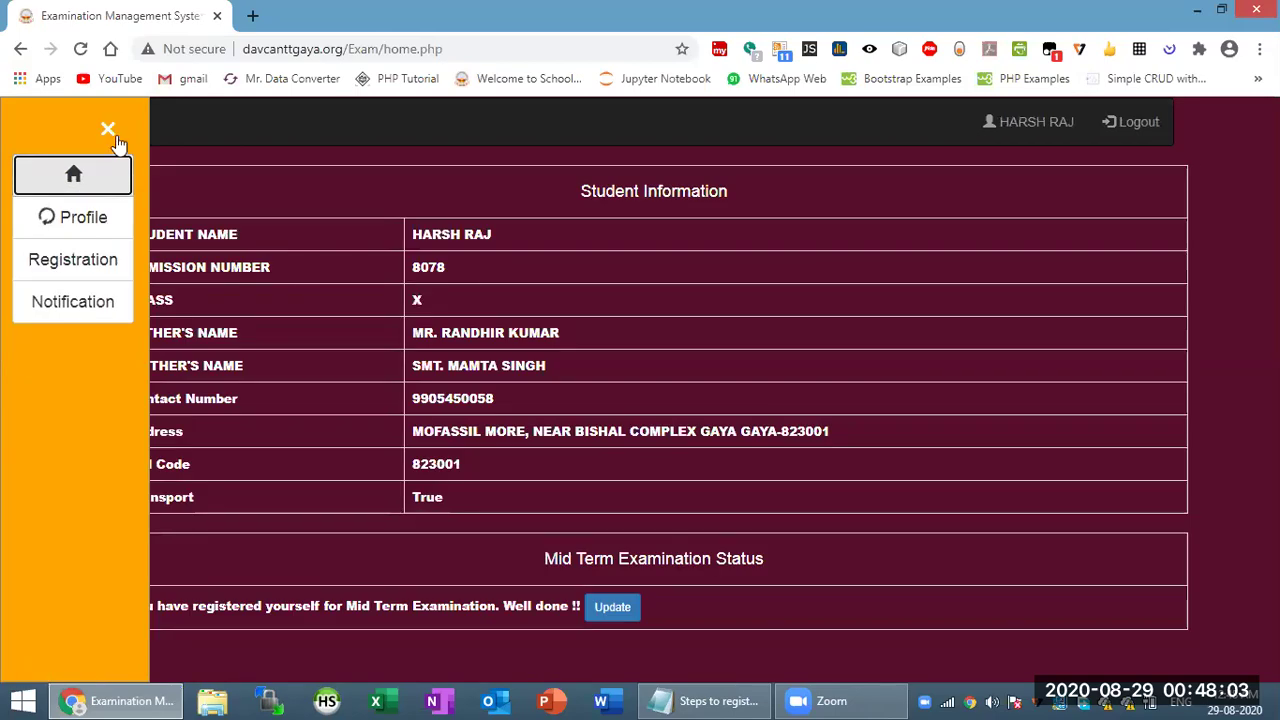
pyautogui.click(108, 130)
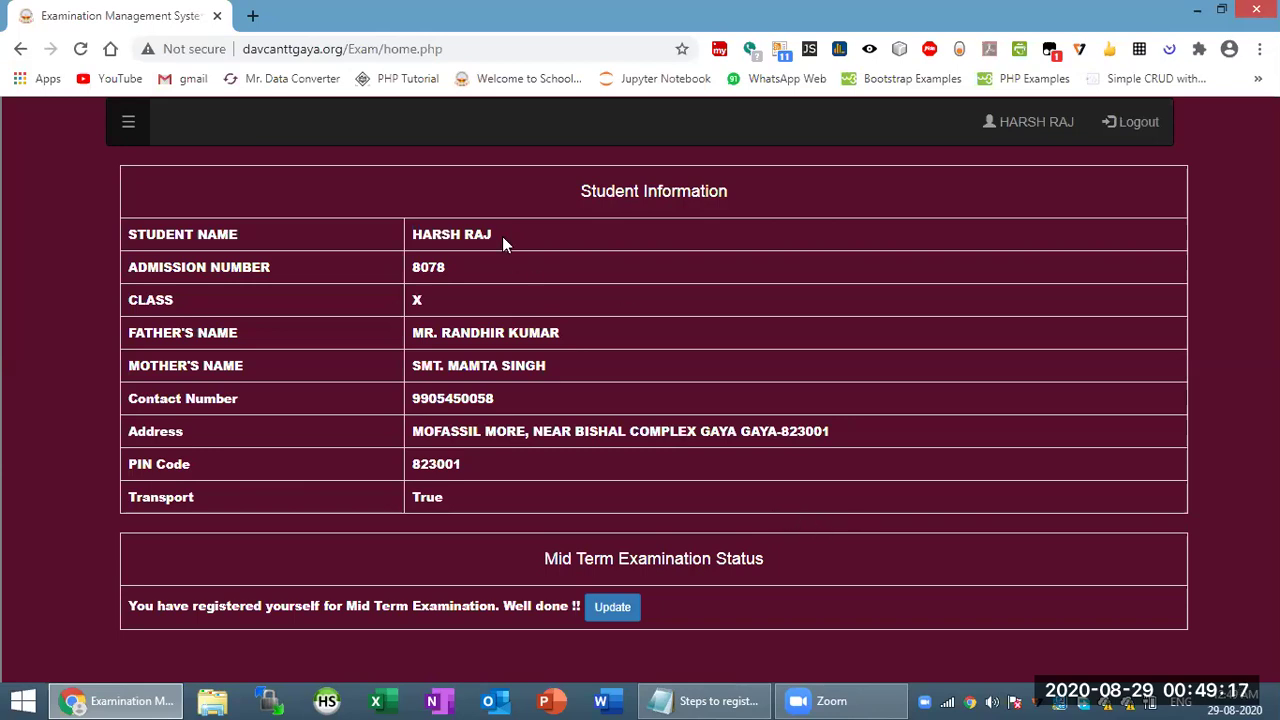
pyautogui.moveTo(505, 233); pyautogui.dragTo(390, 240)
pyautogui.click(662, 265)
pyautogui.click(610, 608)
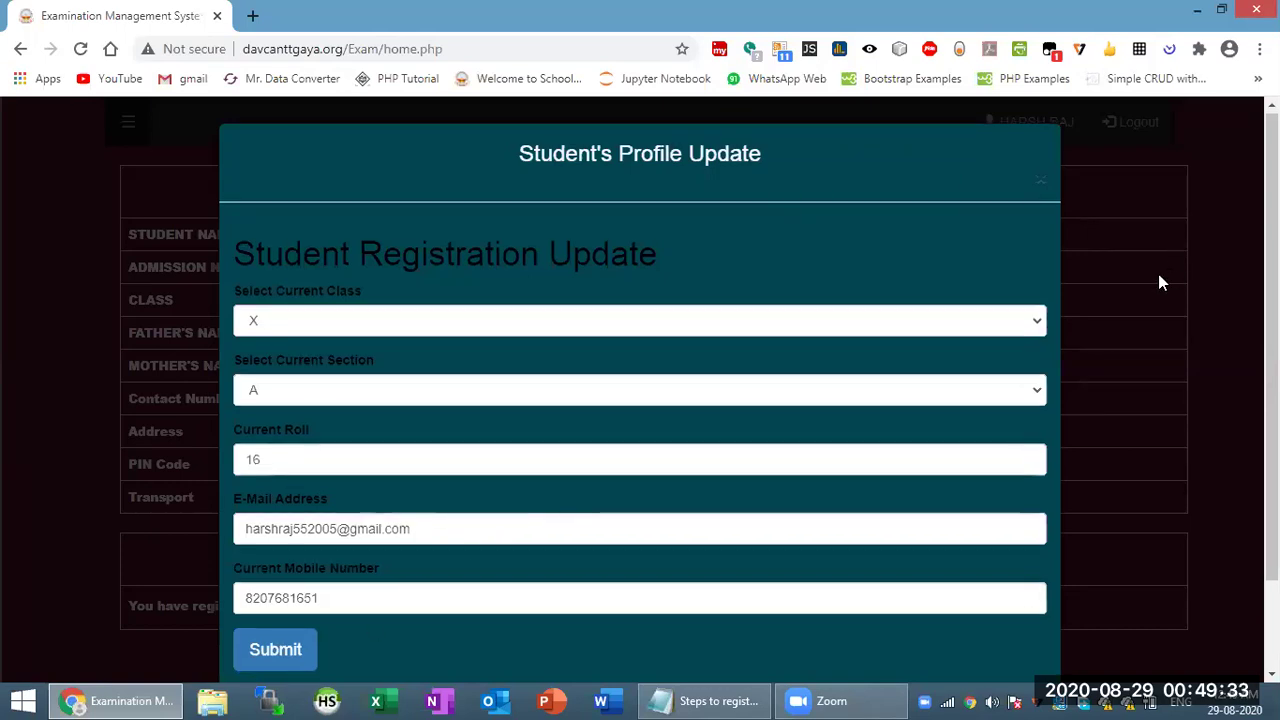
pyautogui.scroll(-1, 1158, 283)
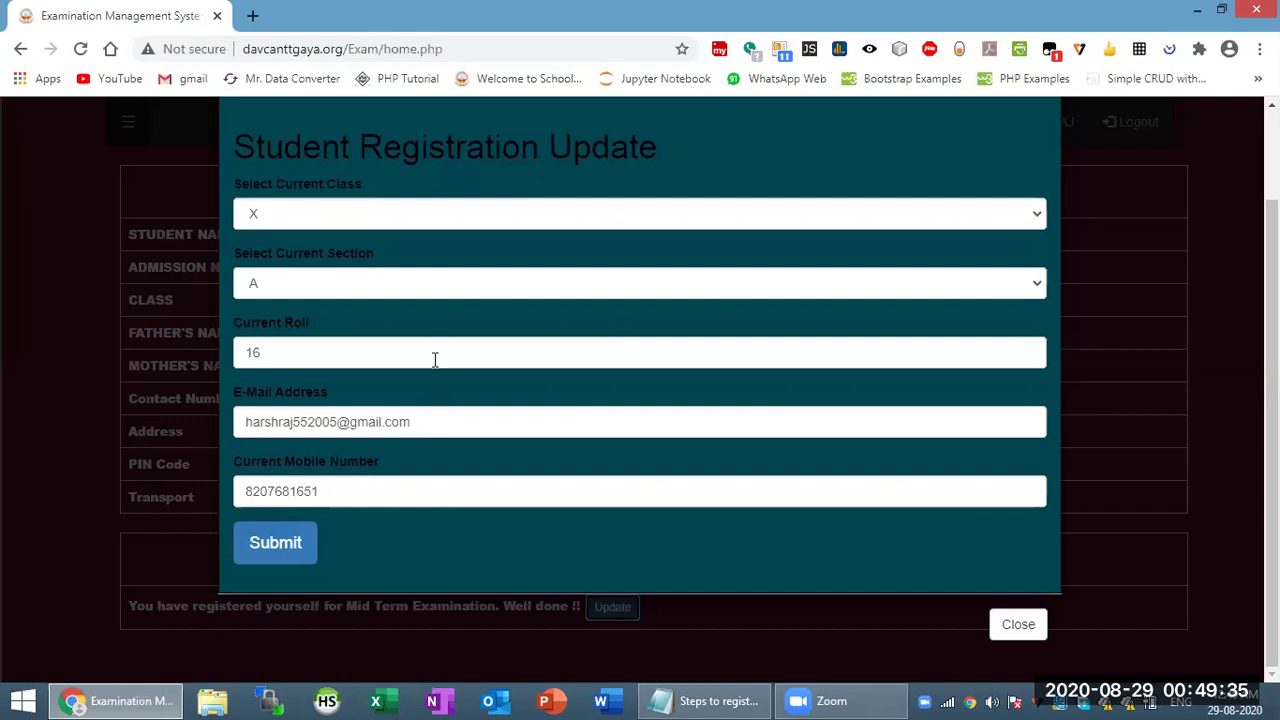
pyautogui.click(248, 556)
pyautogui.click(1018, 625)
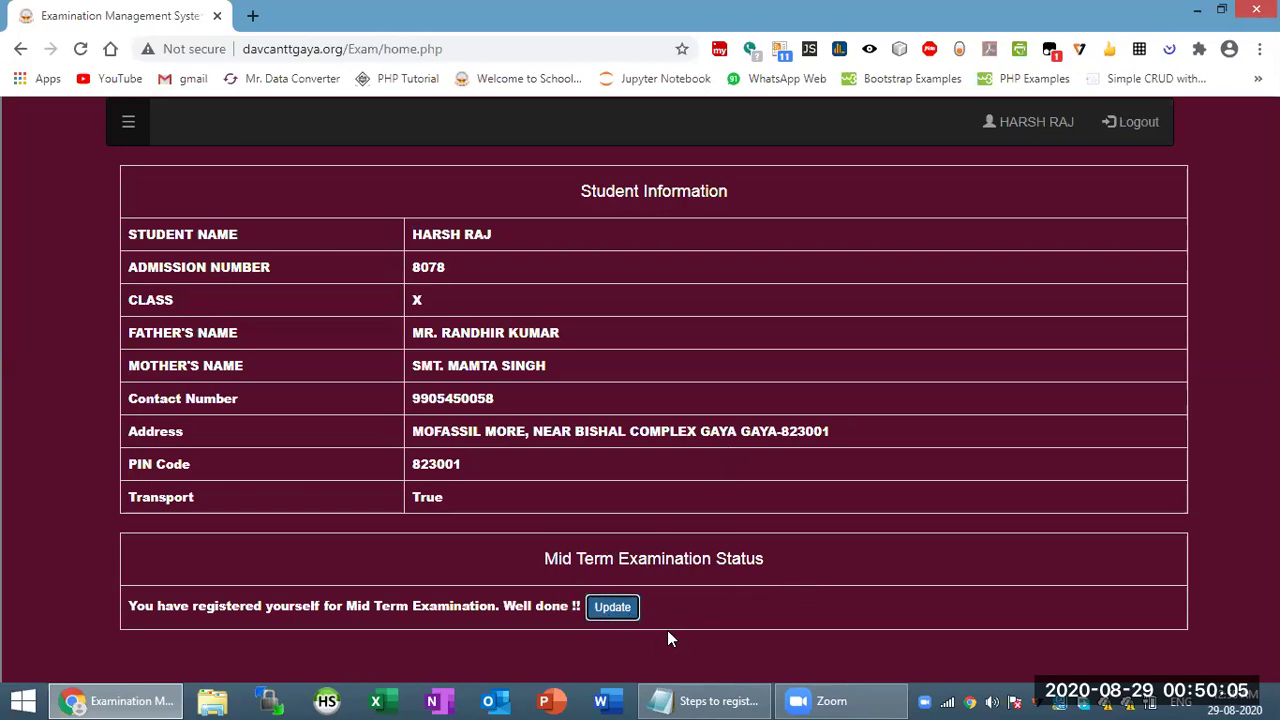
# - On the Registration page, use Click to Register and close the 'You have already Registered. Well Done !!!' notice
pyautogui.click(128, 122)
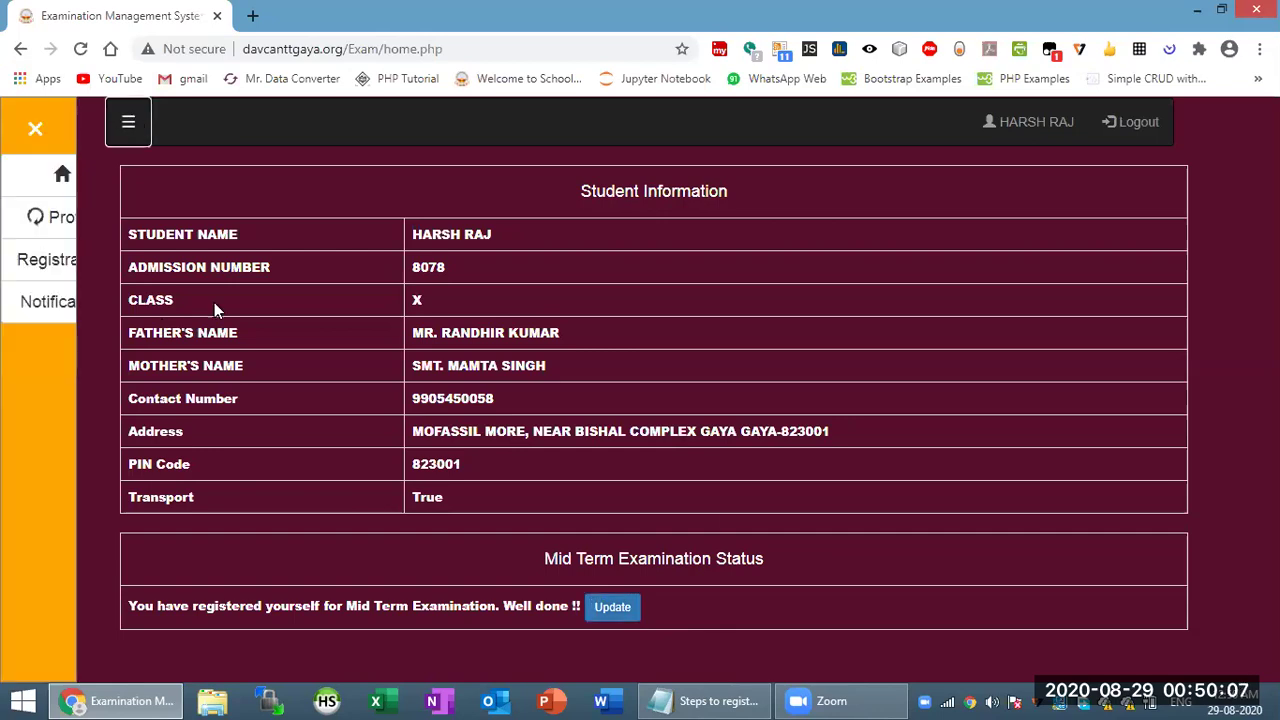
pyautogui.click(80, 265)
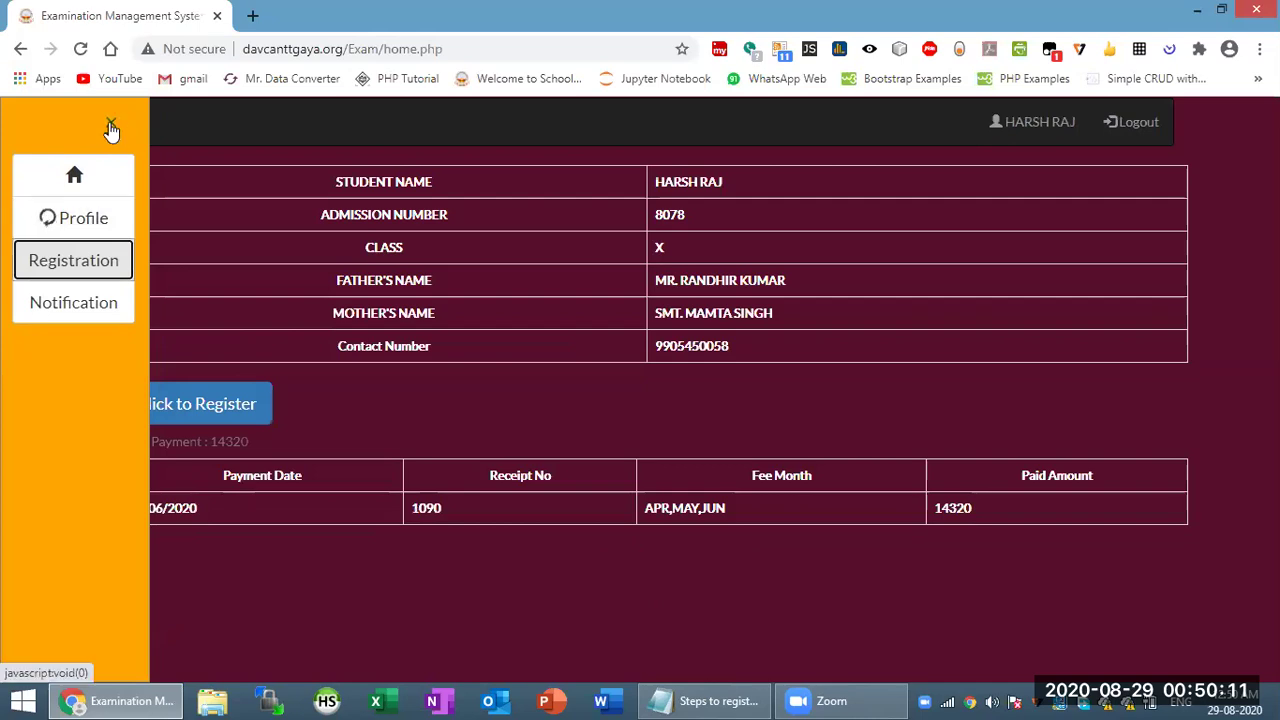
pyautogui.click(109, 129)
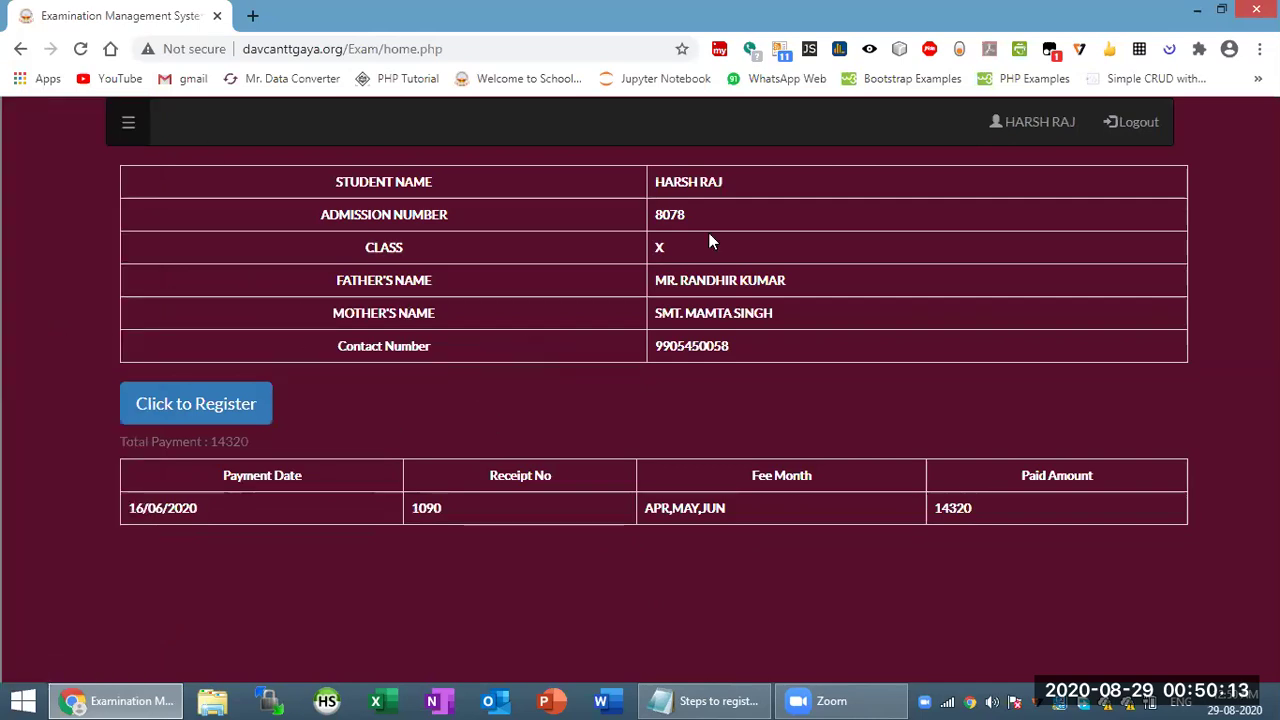
pyautogui.click(258, 415)
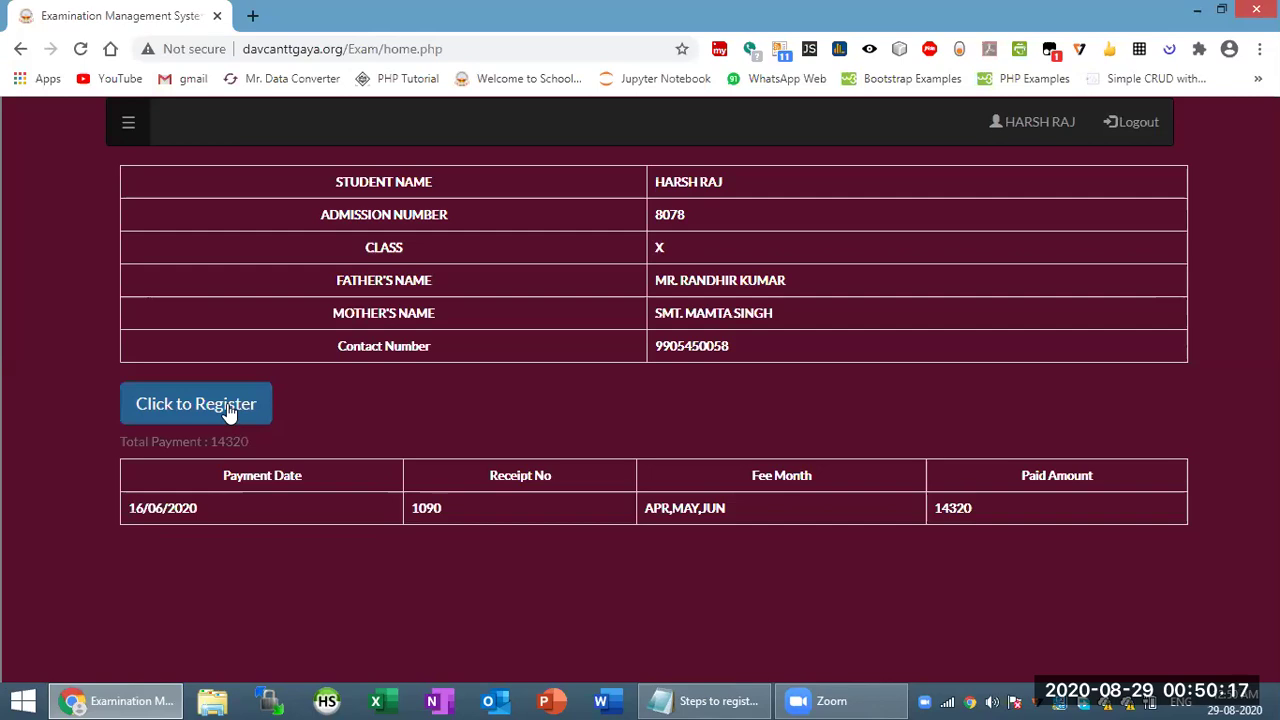
pyautogui.click(228, 411)
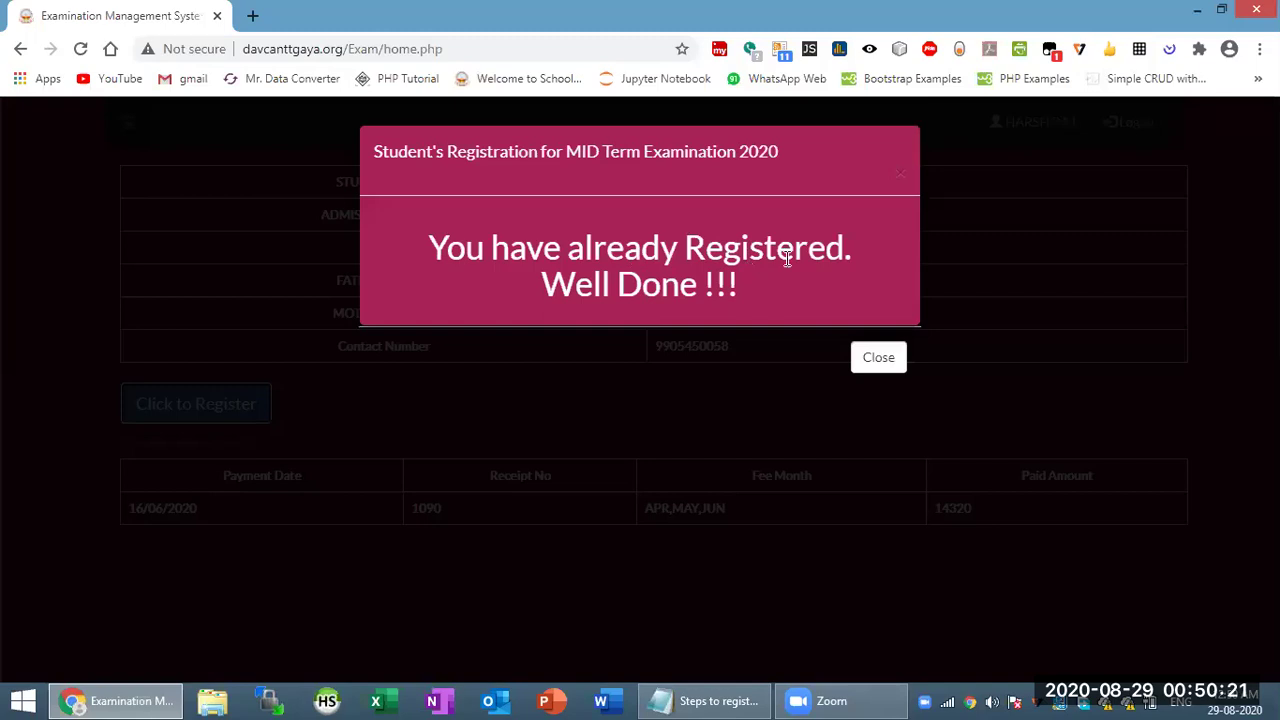
pyautogui.click(877, 358)
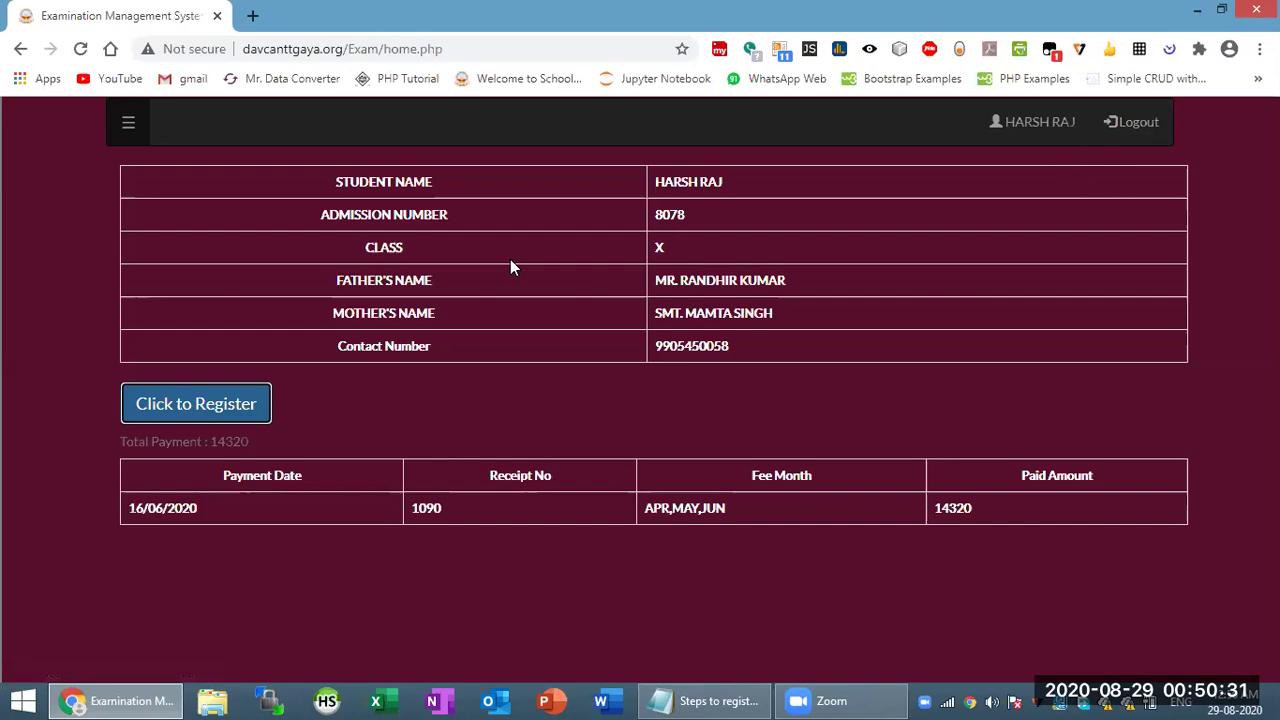
# - In a new Chrome tab, go to davcanttgaya.org/osm/
pyautogui.click(256, 18)
pyautogui.click(397, 50)
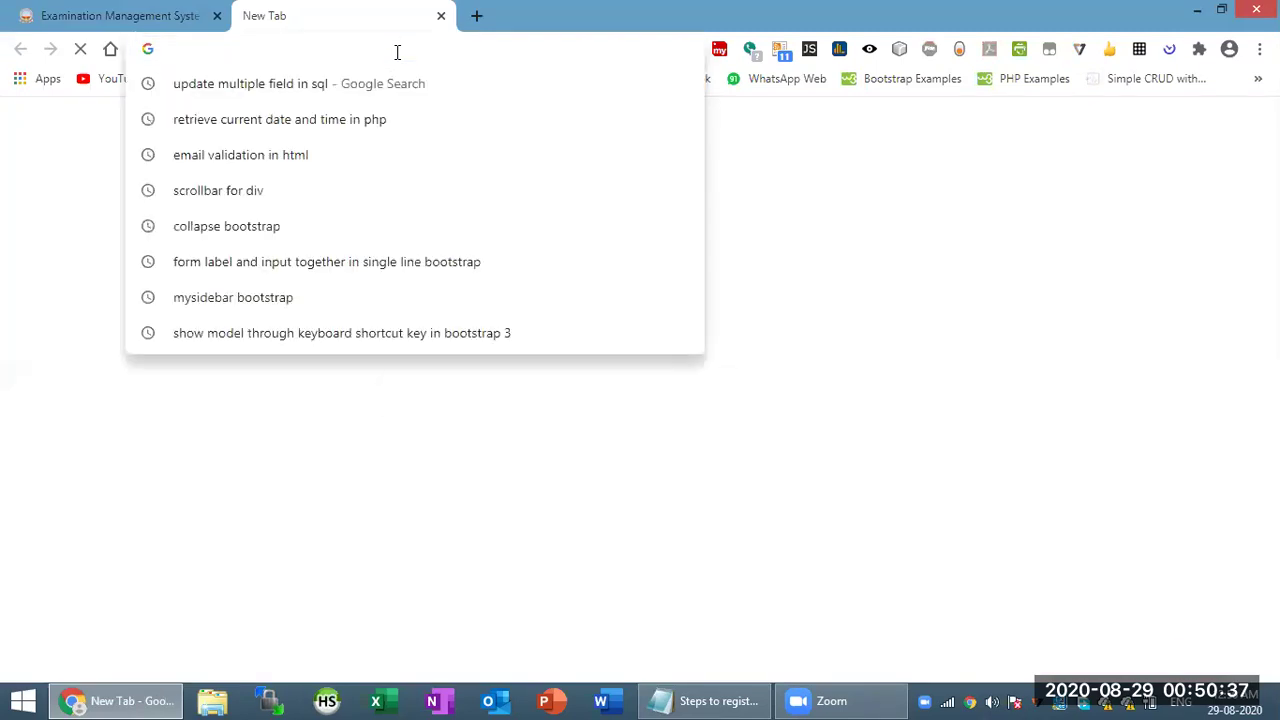
pyautogui.write('dav')
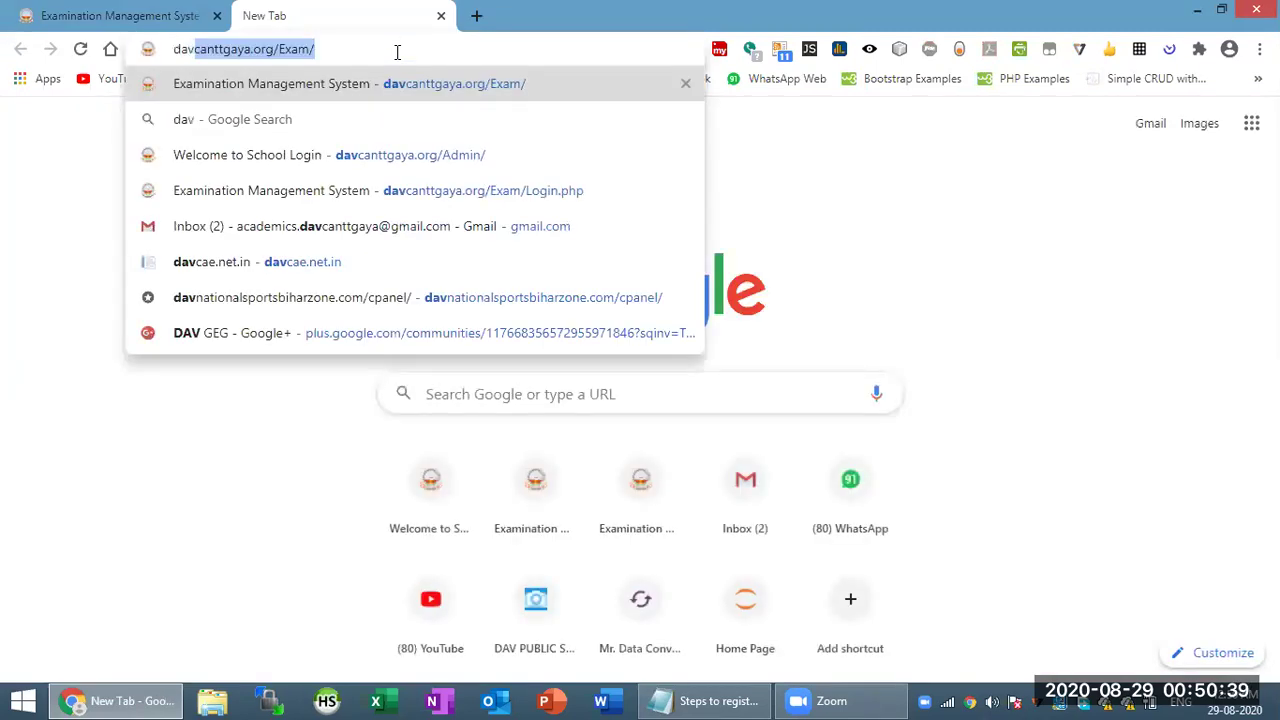
pyautogui.press('End')
pyautogui.press('BackSpace')
pyautogui.press('BackSpace')
pyautogui.press('BackSpace')
pyautogui.press('BackSpace')
pyautogui.press('BackSpace')
pyautogui.write('osm/')
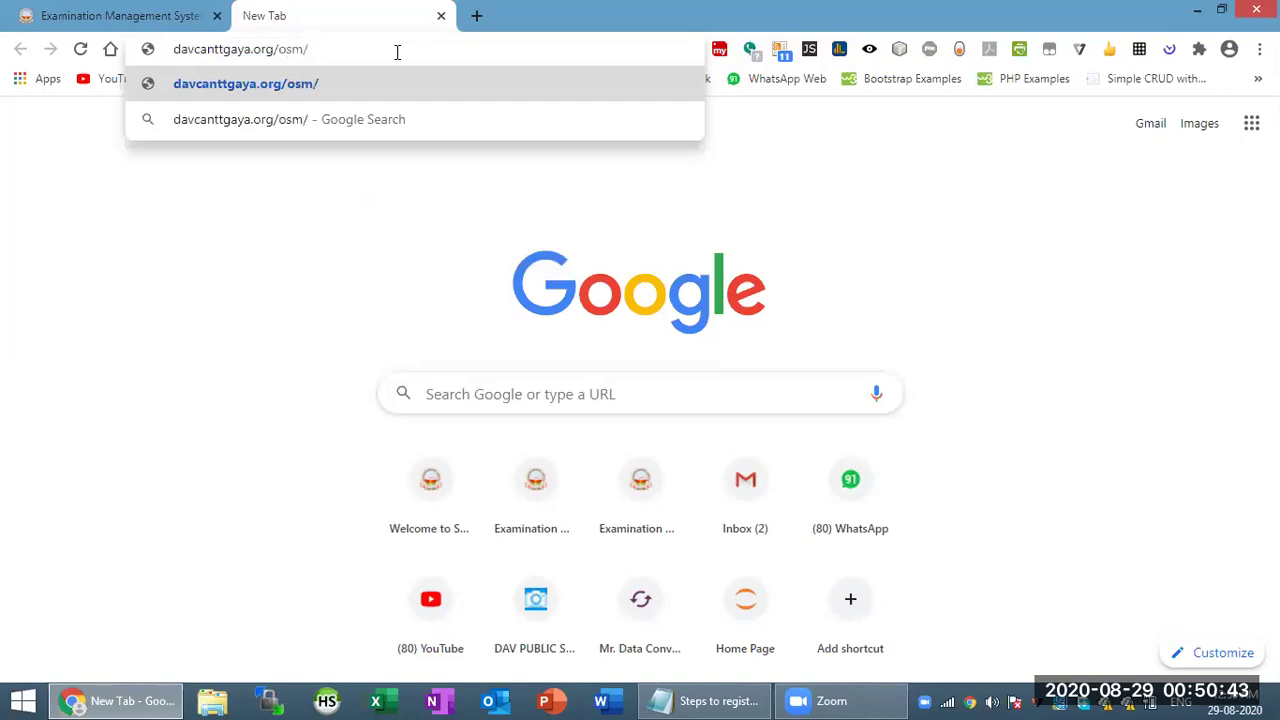
pyautogui.press('Return')
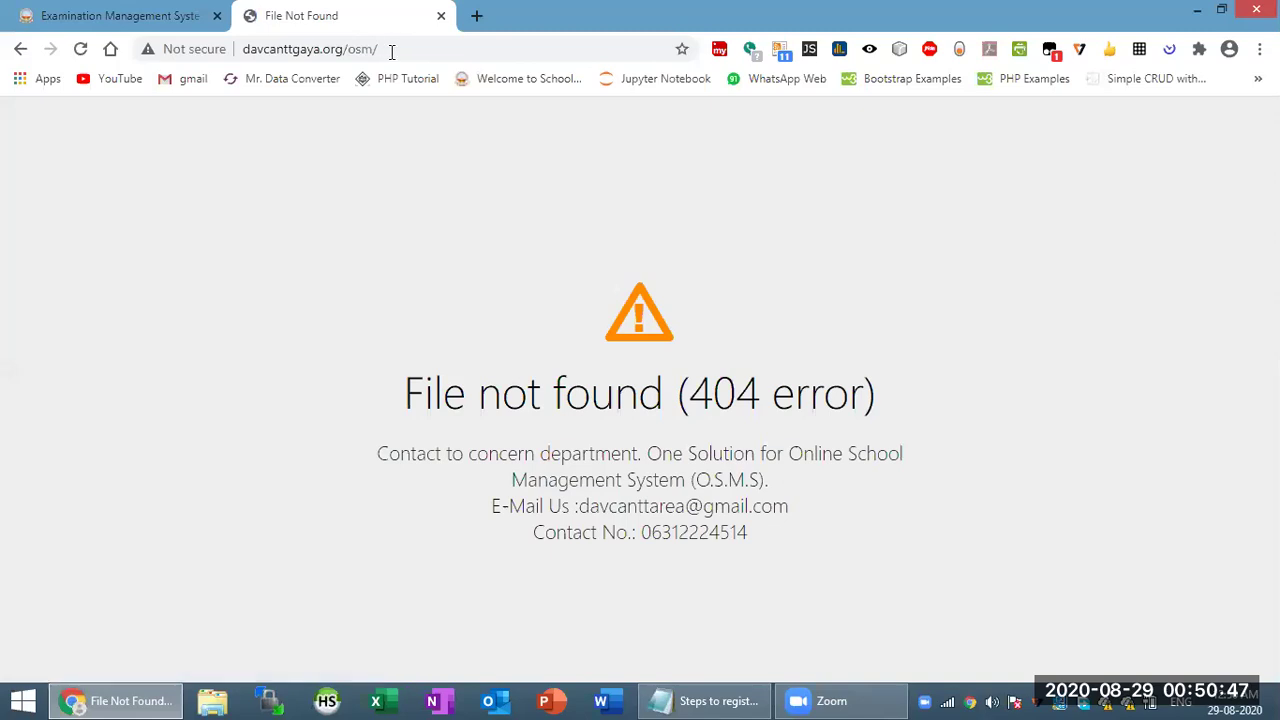
# - Correct the address domain from .org to .com and load davcanttgaya.com/osm/
pyautogui.click(433, 52)
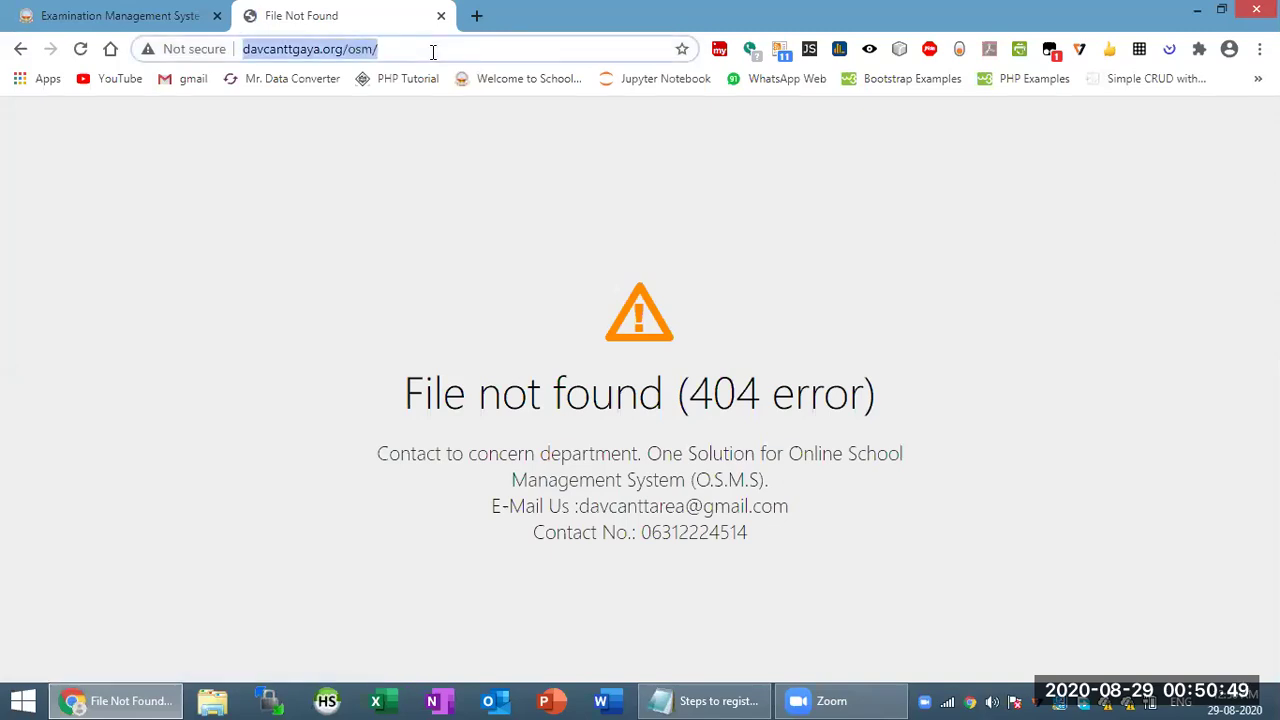
pyautogui.press('Right')
pyautogui.press('Left')
pyautogui.press('Left')
pyautogui.press('Left')
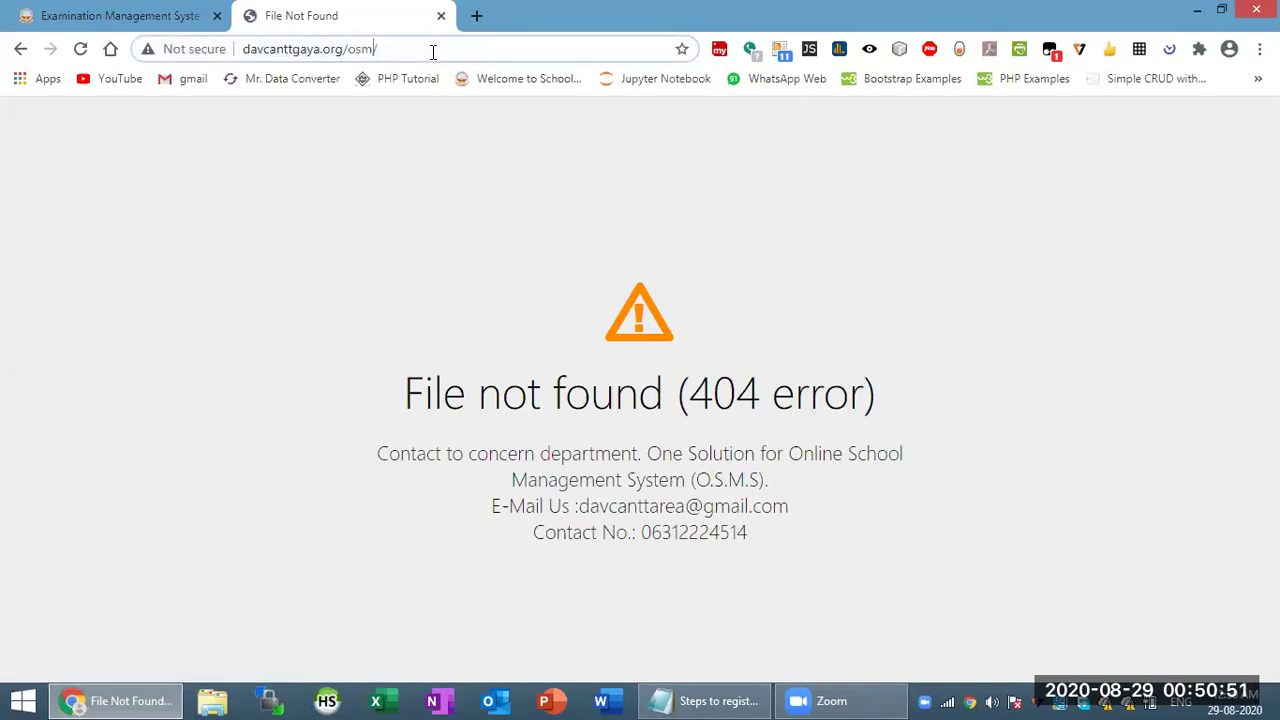
pyautogui.press('Delete')
pyautogui.press('Delete')
pyautogui.press('Delete')
pyautogui.write('com')
pyautogui.press('Return')
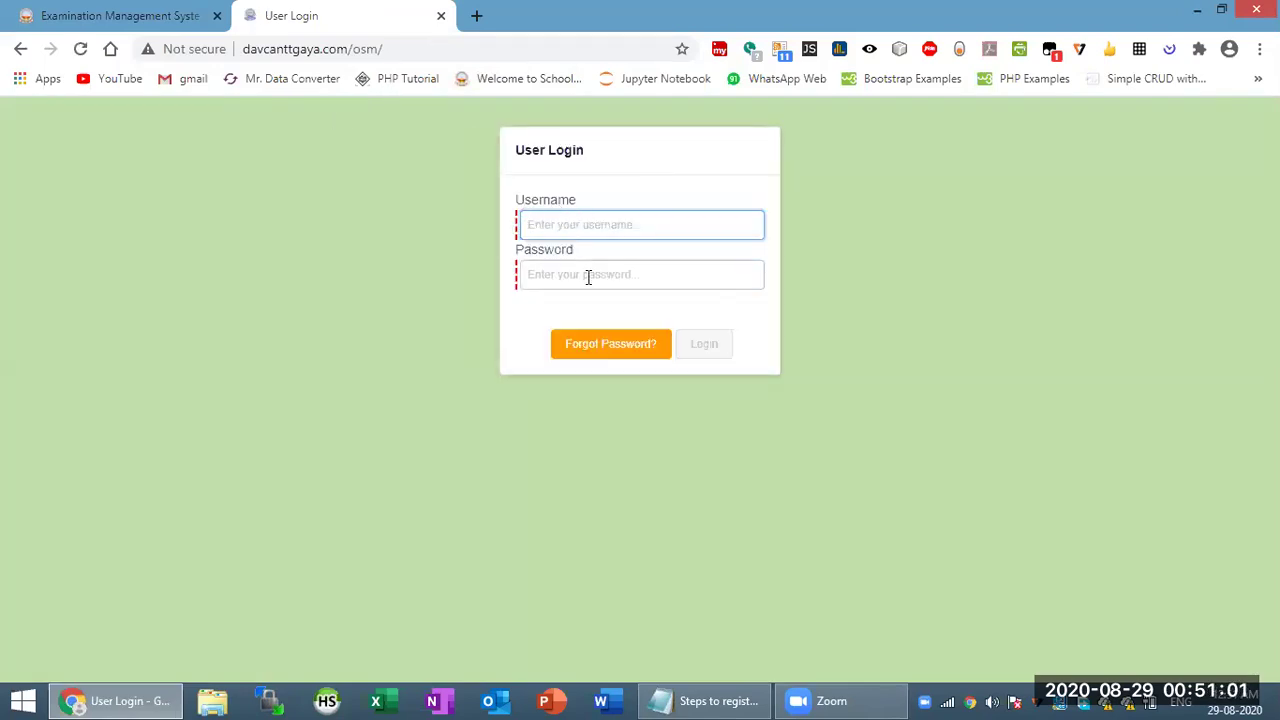
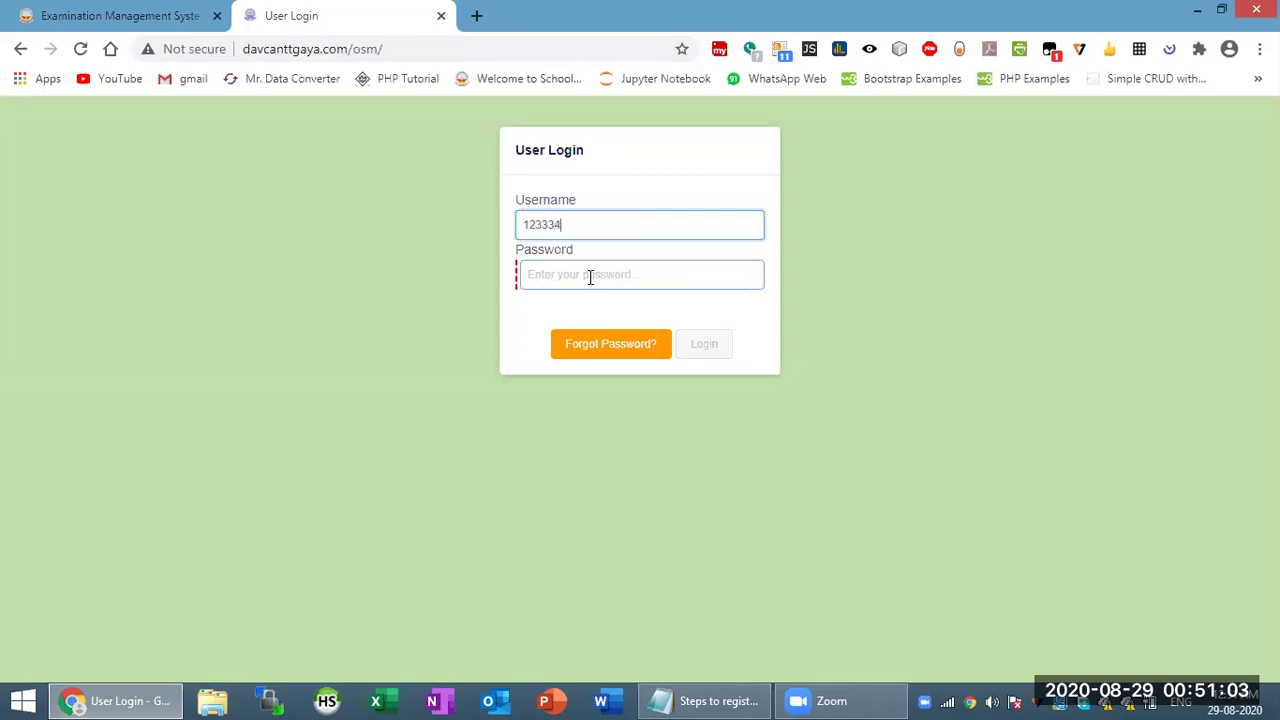
# - Enter the student's admission number as username, deleting the appended birth-date digits, then paste the account password
pyautogui.click(640, 274)
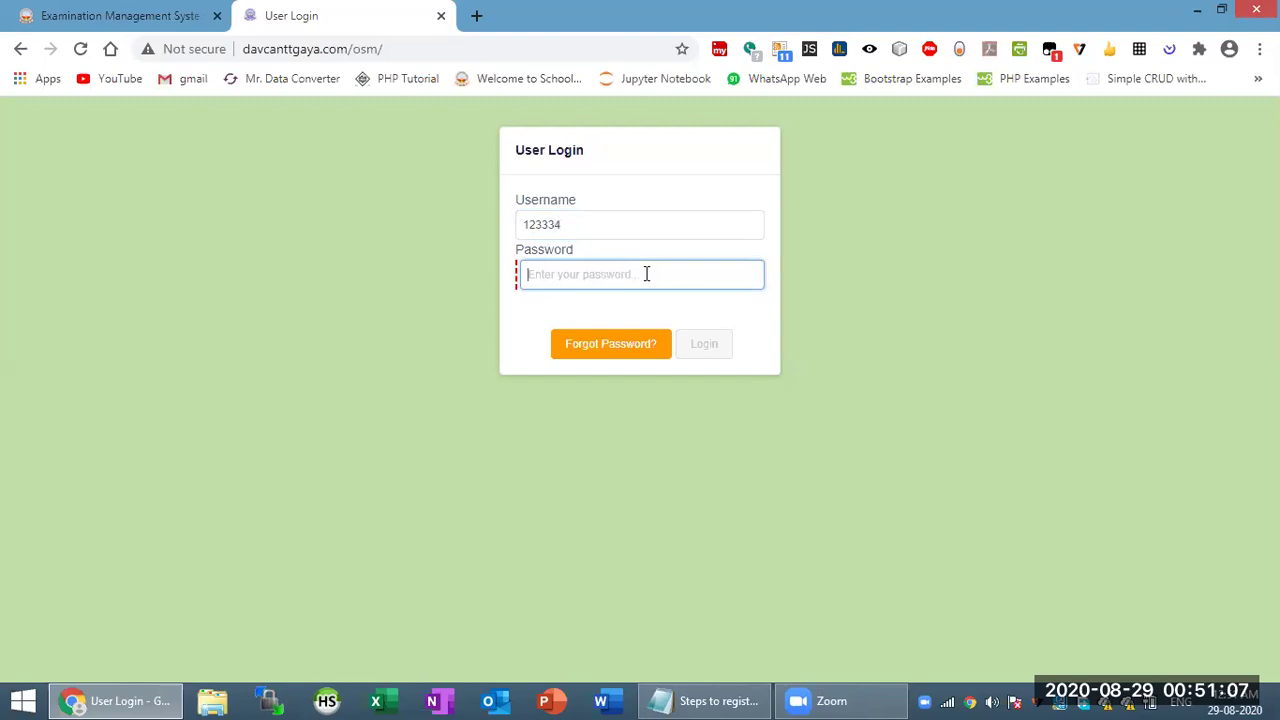
pyautogui.click(605, 222)
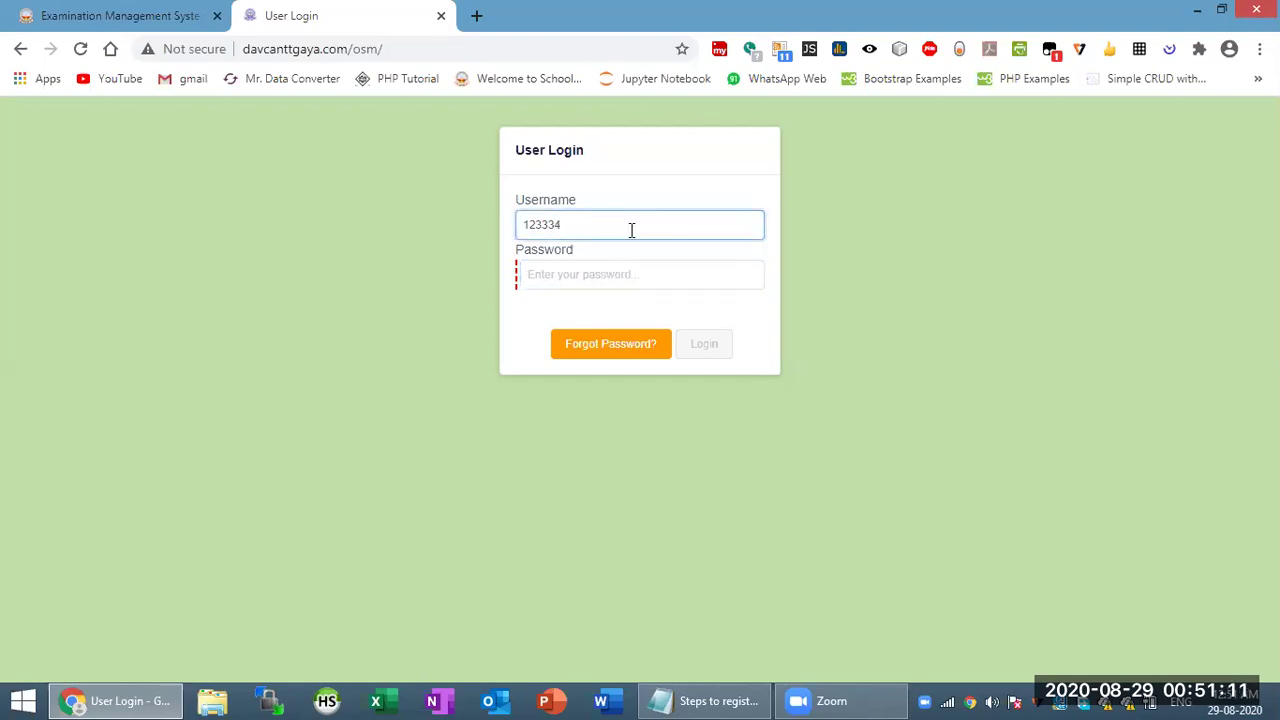
pyautogui.press('Left')
pyautogui.press('Left')
pyautogui.press('BackSpace')
pyautogui.press('Right')
pyautogui.hotkey('shift', 'Left')
pyautogui.hotkey('shift', 'Left')
pyautogui.hotkey('shift', 'Left')
pyautogui.hotkey('shift', 'Left')
pyautogui.hotkey('shift', 'Left')
pyautogui.hotkey('shift', 'Left')
pyautogui.hotkey('shift', 'Left')
pyautogui.hotkey('shift', 'Left')
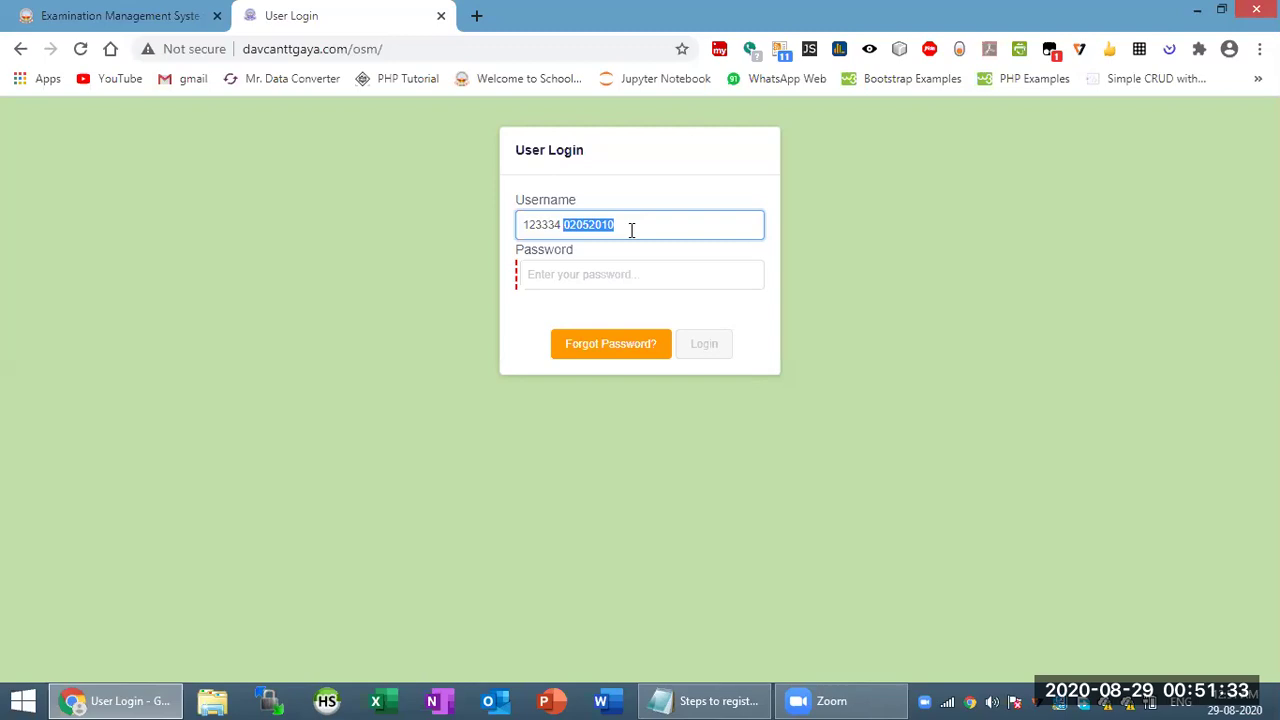
pyautogui.press('BackSpace')
pyautogui.click(574, 283)
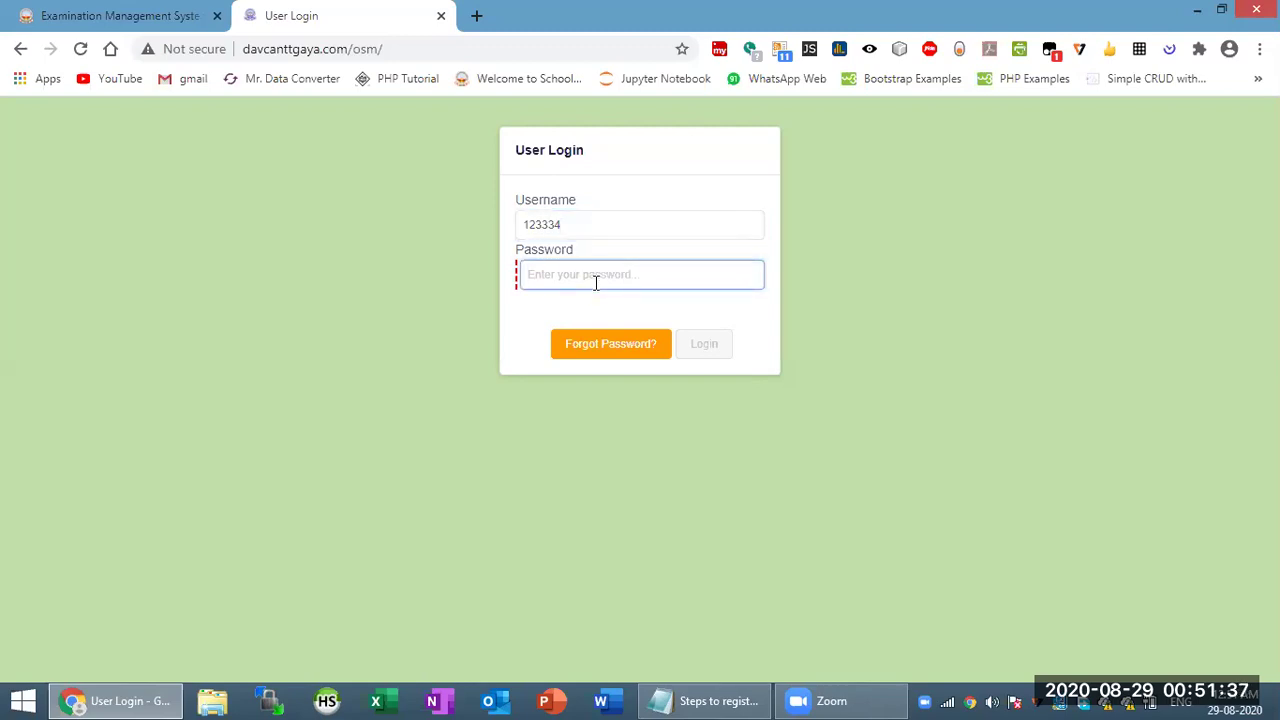
pyautogui.hotkey('ctrl', 'v')
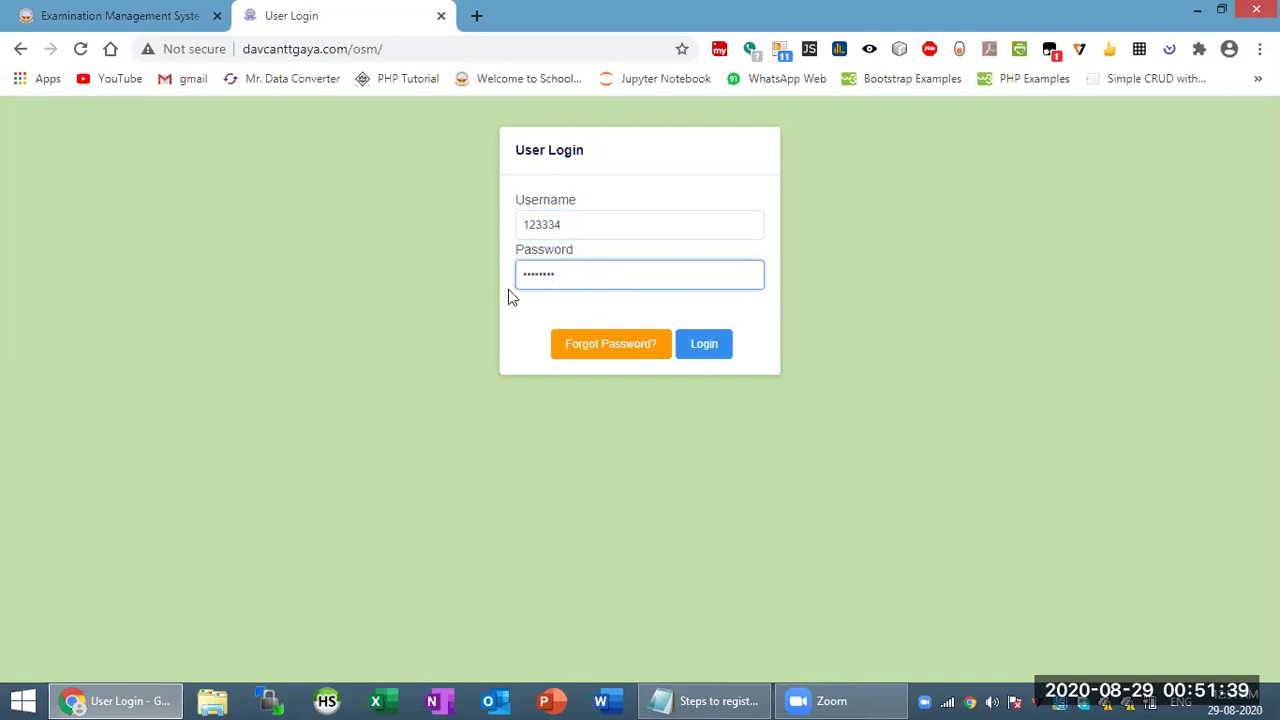
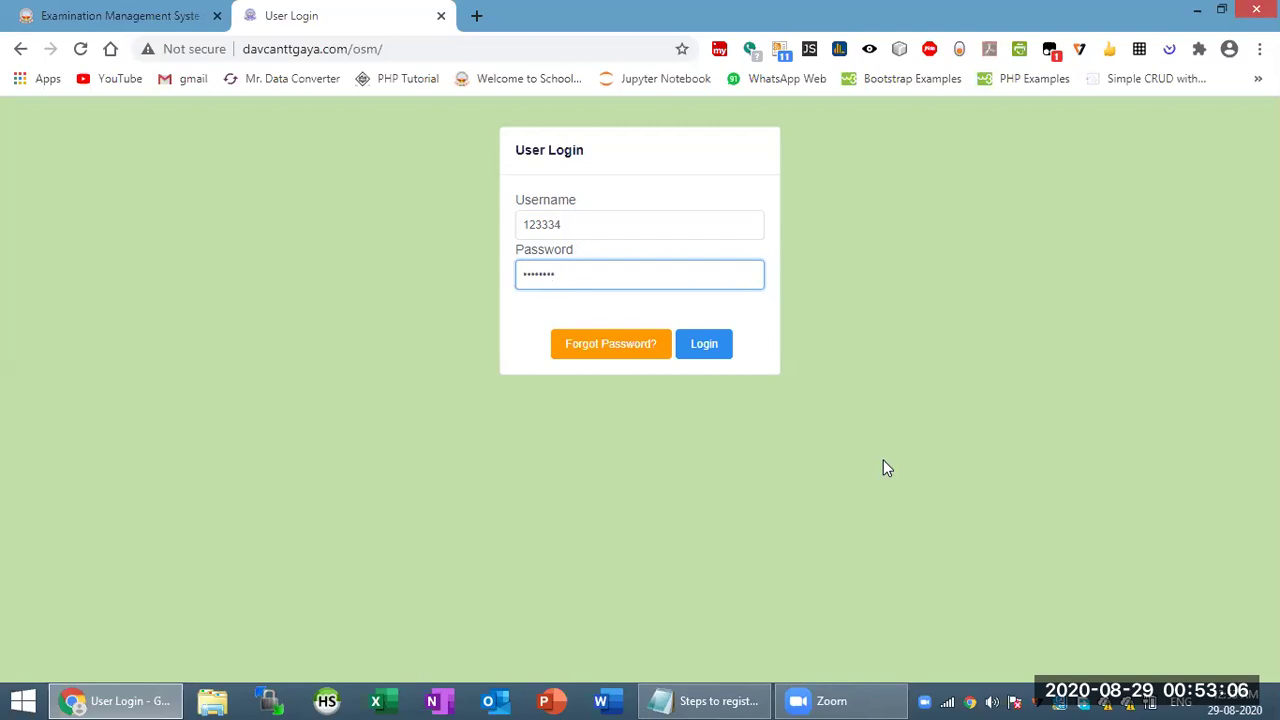
# - Bring up the student home page, with its 14320 fee payment record, and open the side menu
pyautogui.click(145, 28)
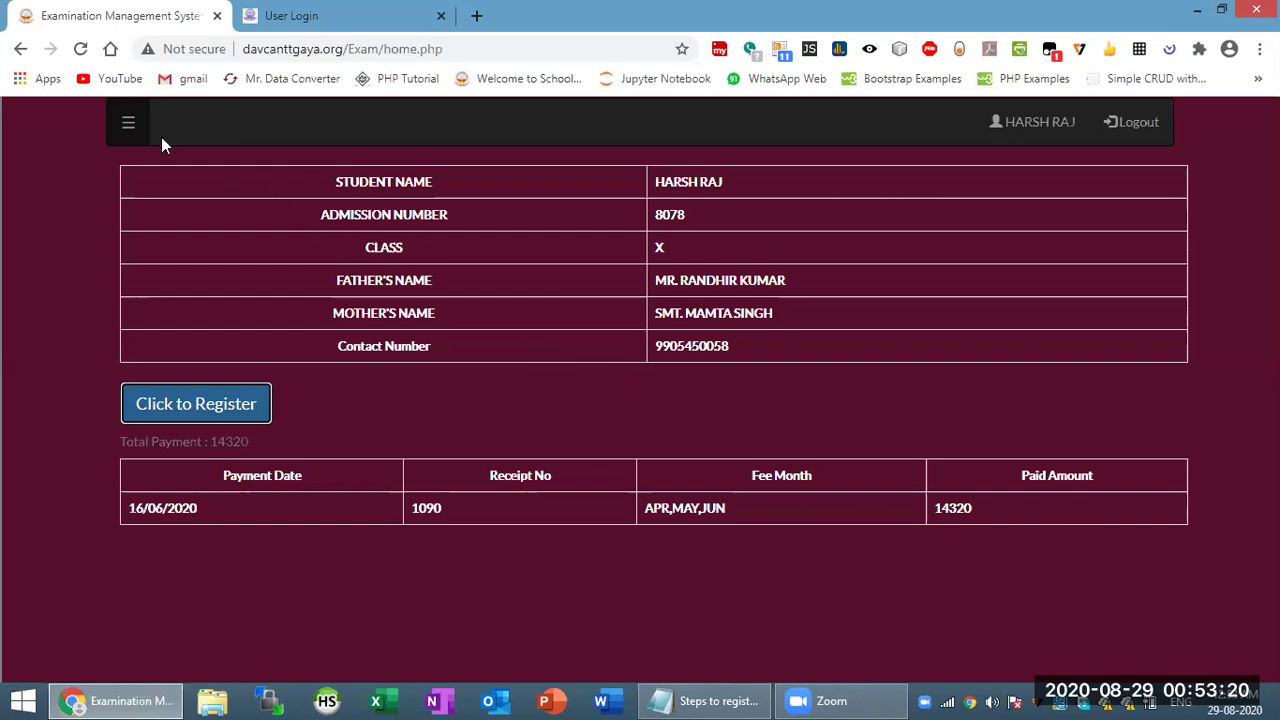
pyautogui.click(128, 122)
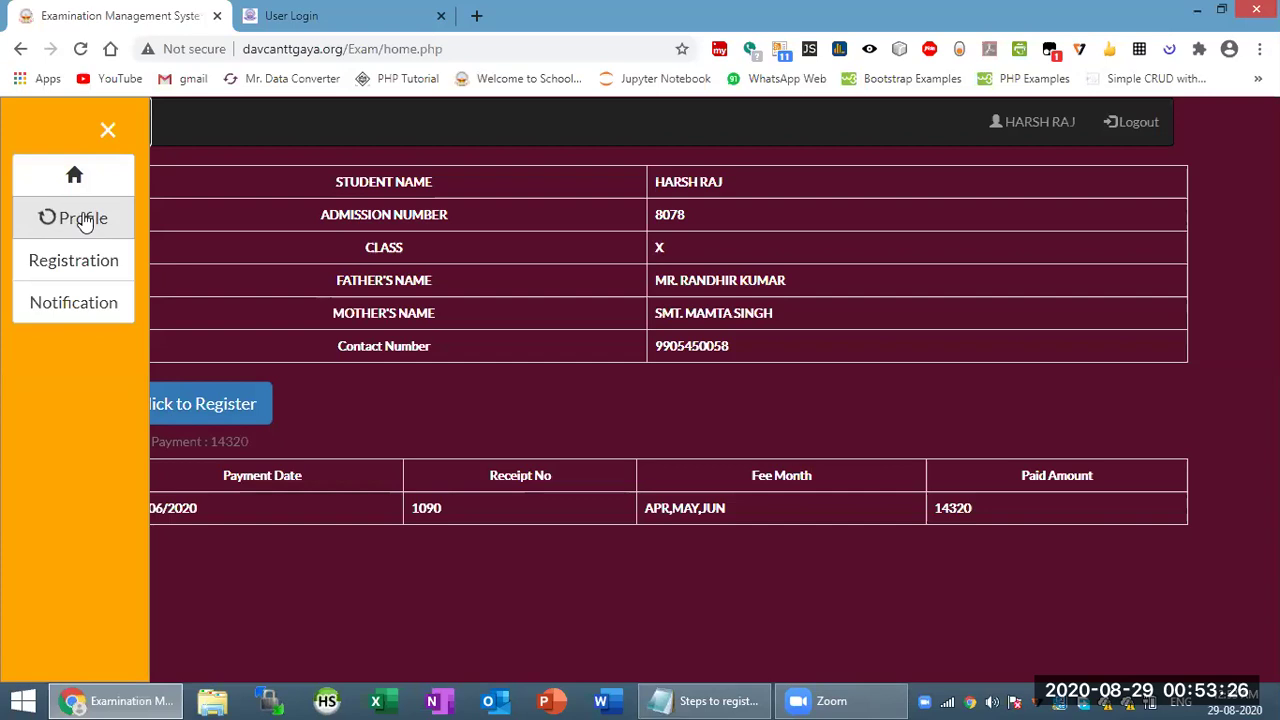
# - Open the student Profile page and skim its Class History, Notifications and Academic Profile tabs
pyautogui.click(50, 218)
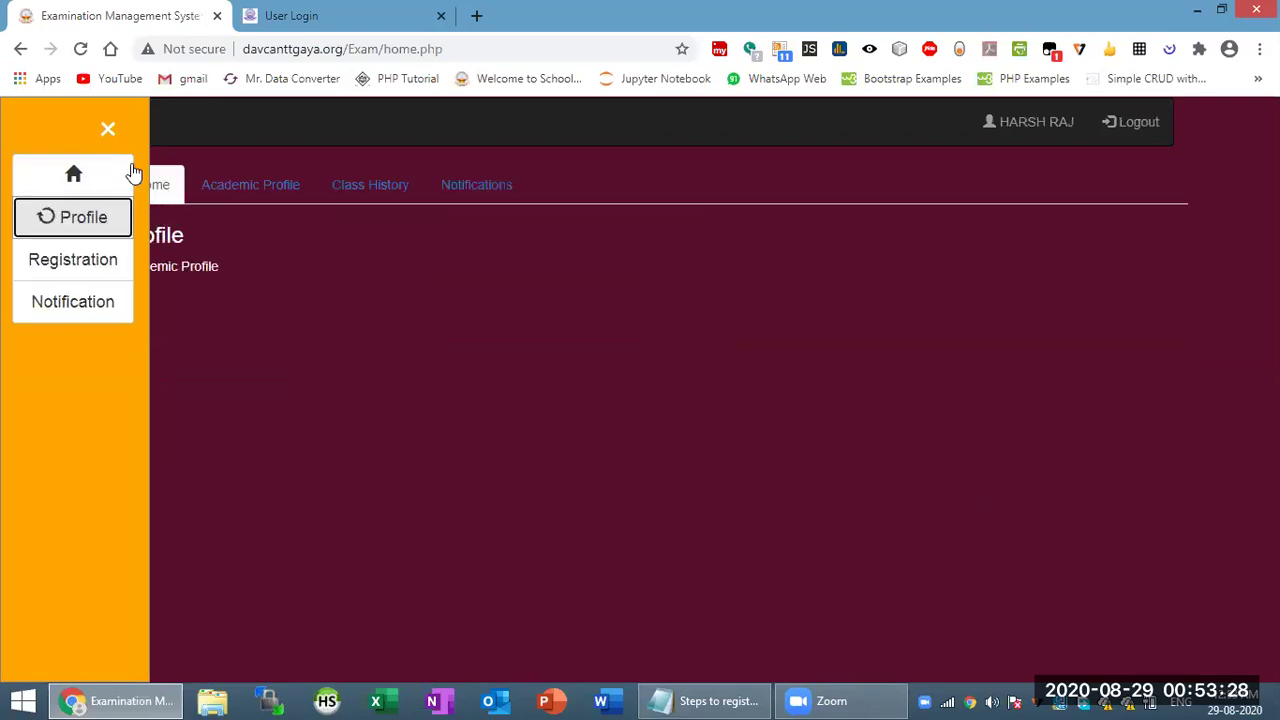
pyautogui.click(108, 129)
pyautogui.click(358, 197)
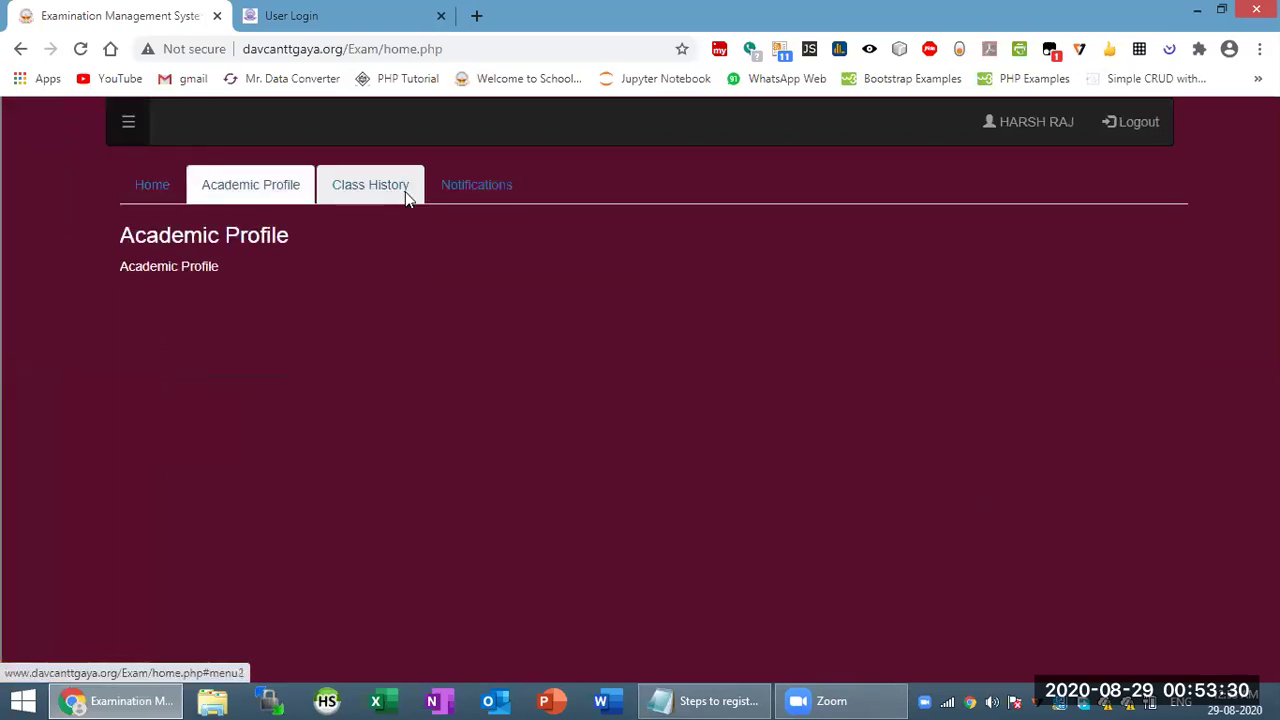
pyautogui.click(487, 196)
pyautogui.click(362, 196)
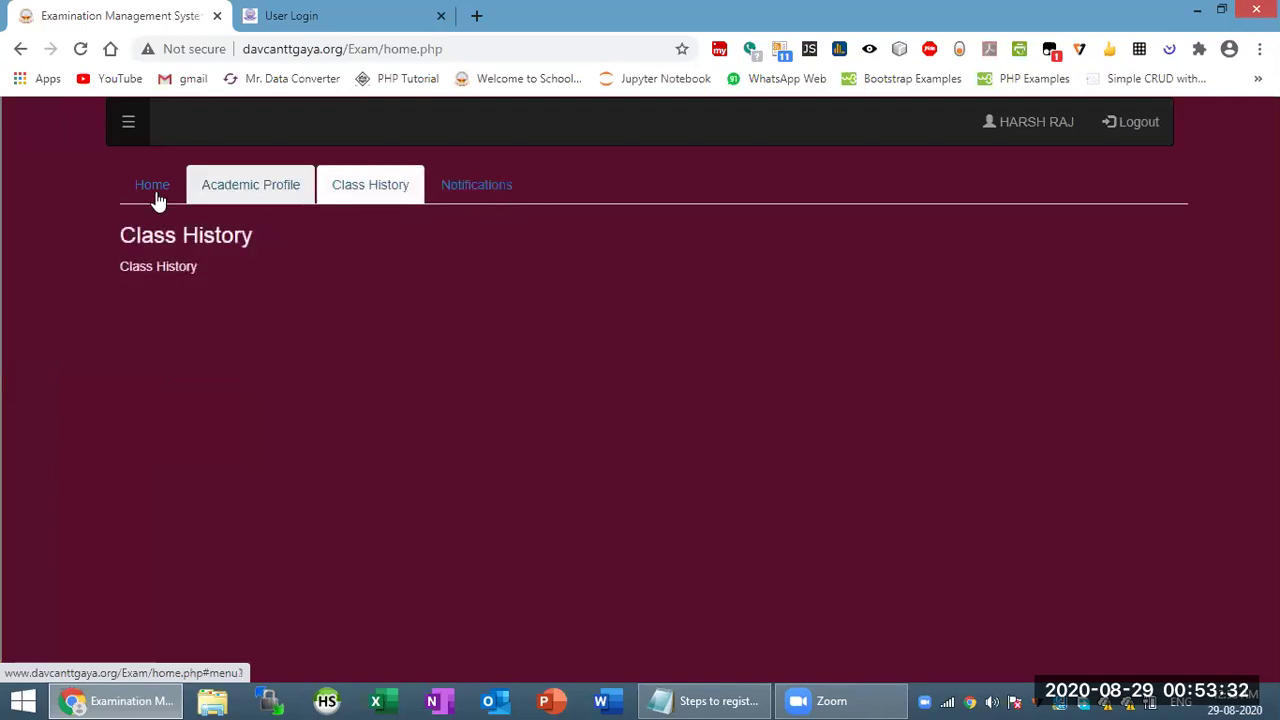
pyautogui.click(252, 190)
pyautogui.click(154, 185)
# - Review Academic Profile and Class History again, finishing on Notifications showing the School Notice
pyautogui.click(265, 190)
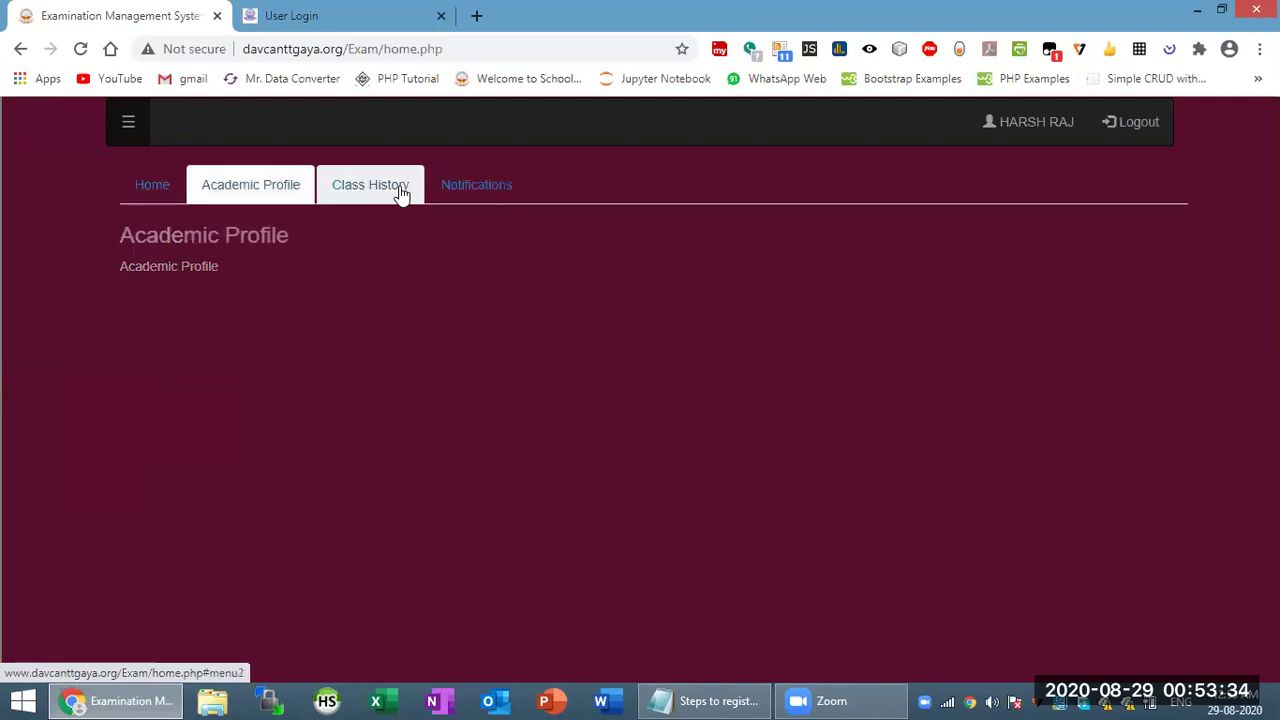
pyautogui.click(400, 194)
pyautogui.click(491, 196)
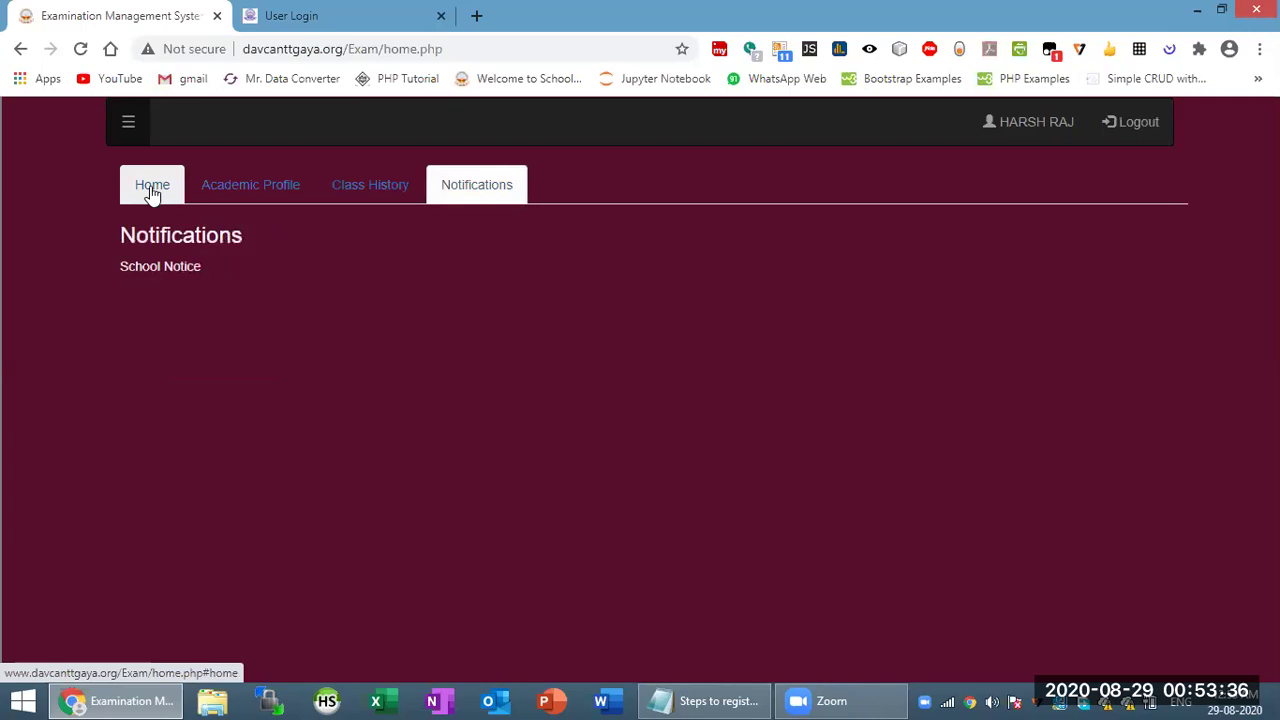
pyautogui.click(150, 191)
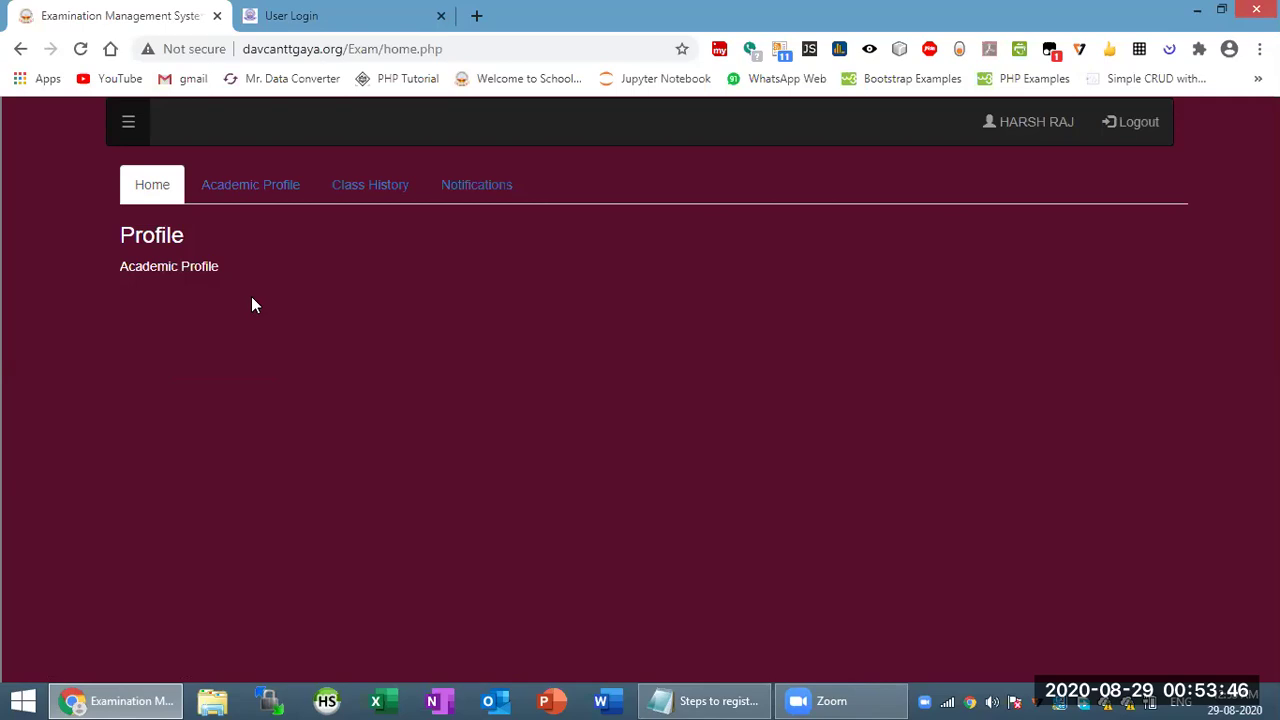
pyautogui.click(258, 190)
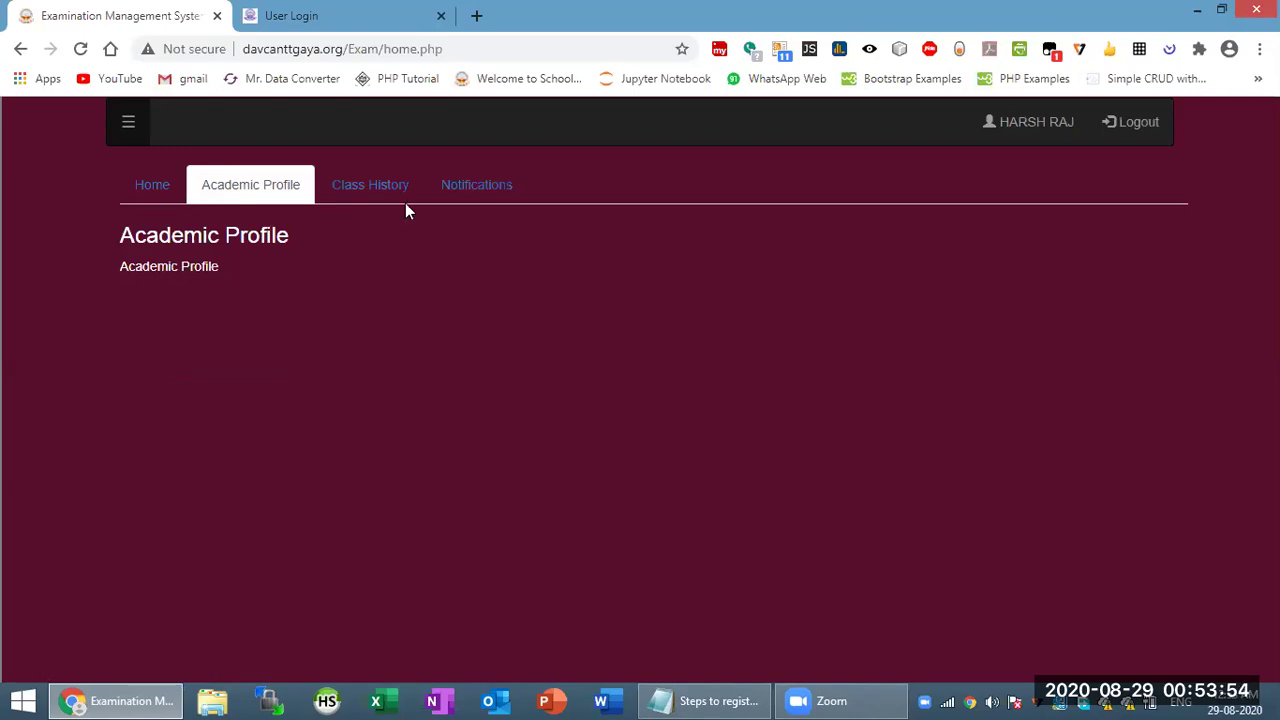
pyautogui.click(376, 196)
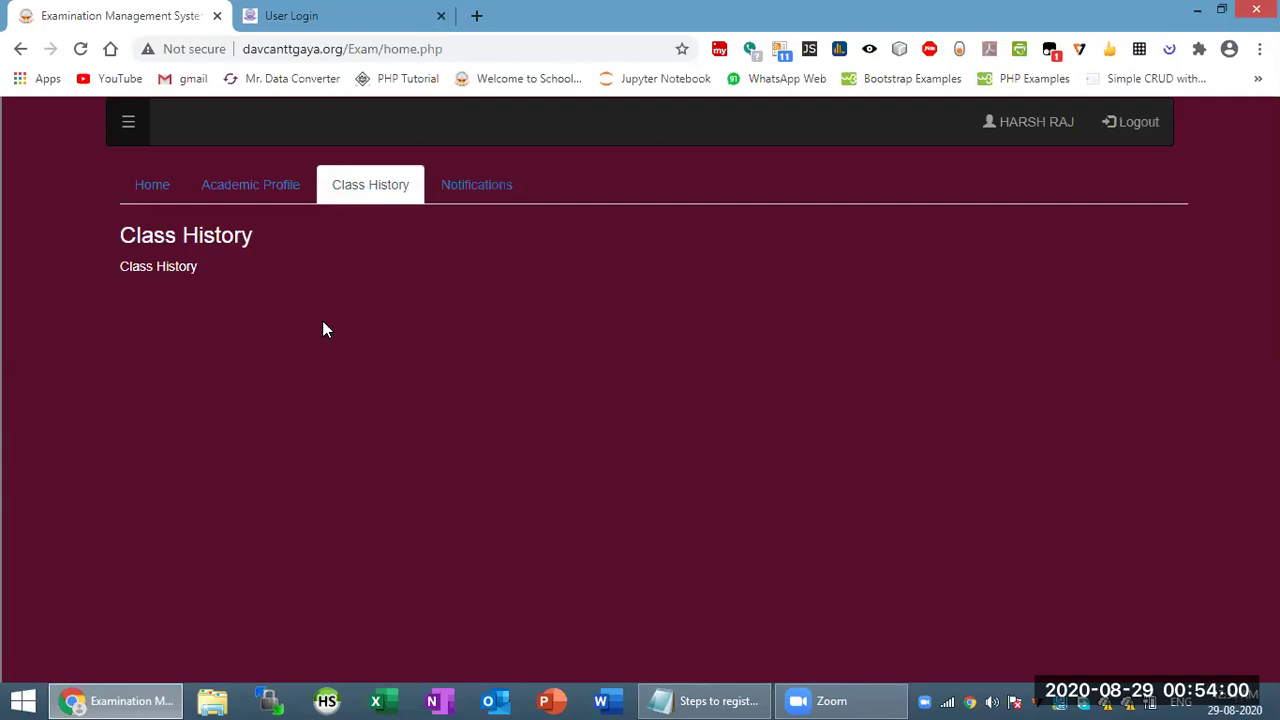
pyautogui.click(478, 191)
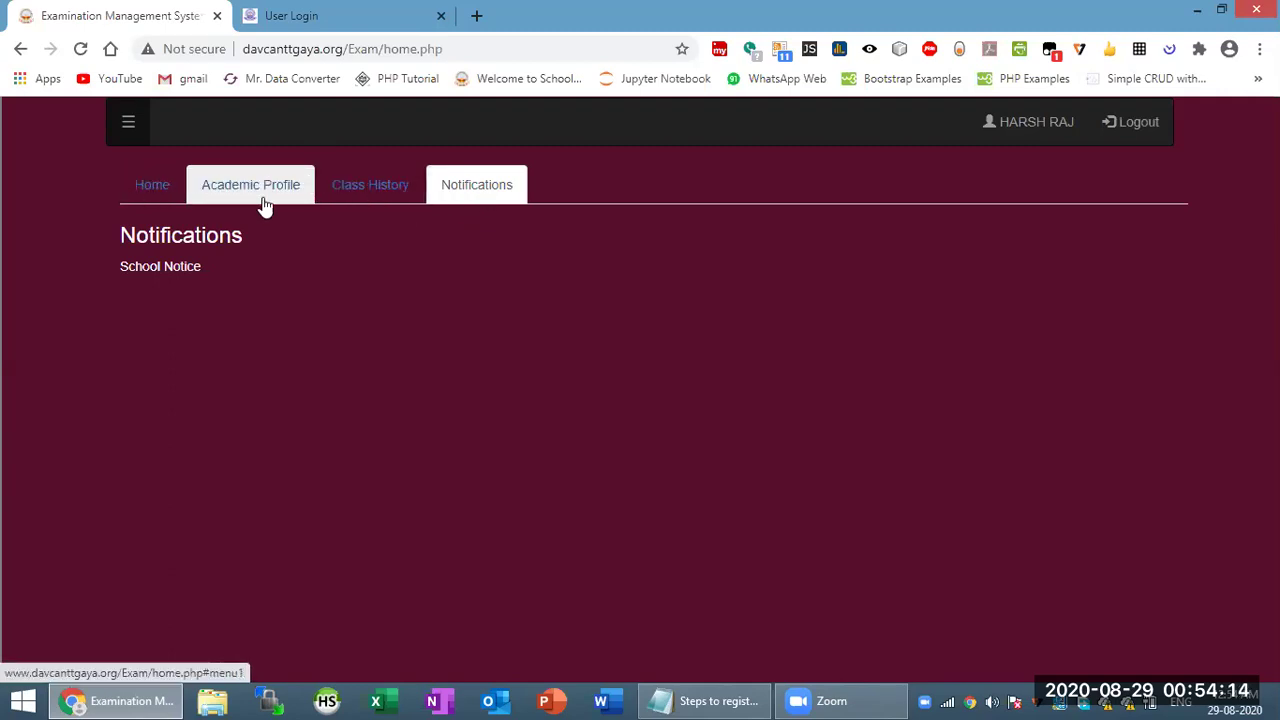
# - Check the Mid Term Examination status on Home, then go to the Registration page with fee payments
pyautogui.click(128, 124)
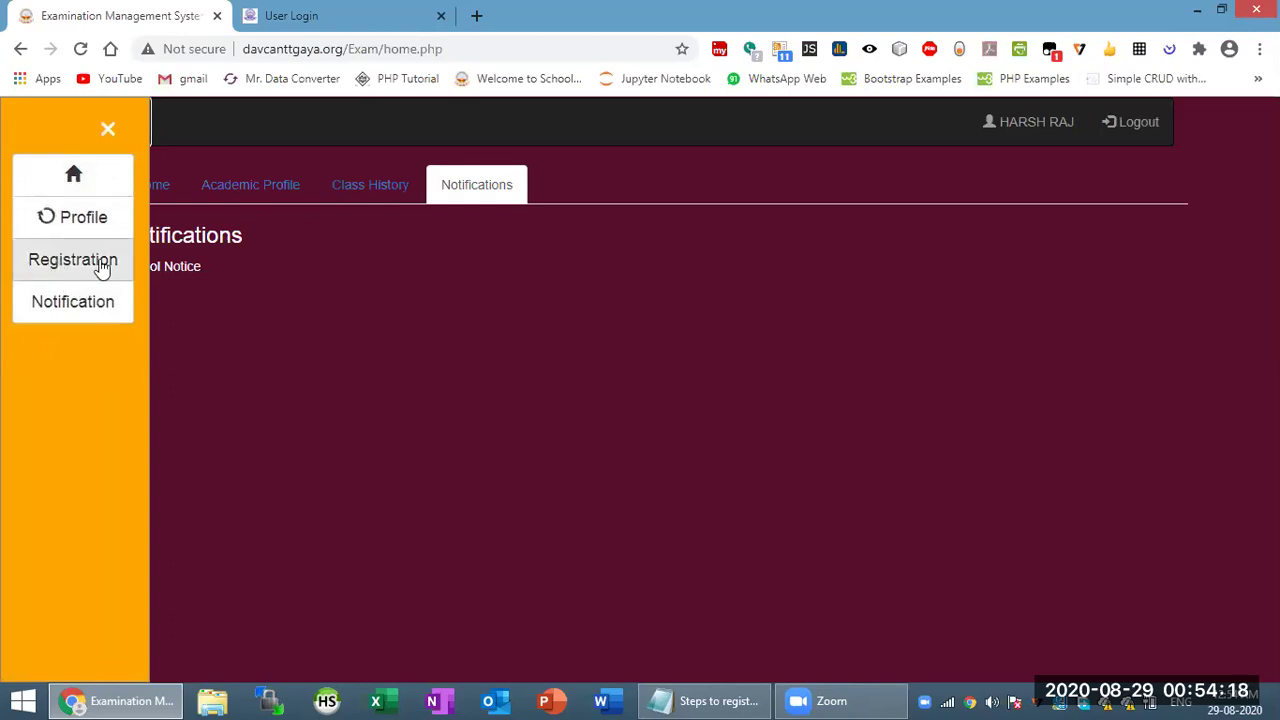
pyautogui.click(76, 178)
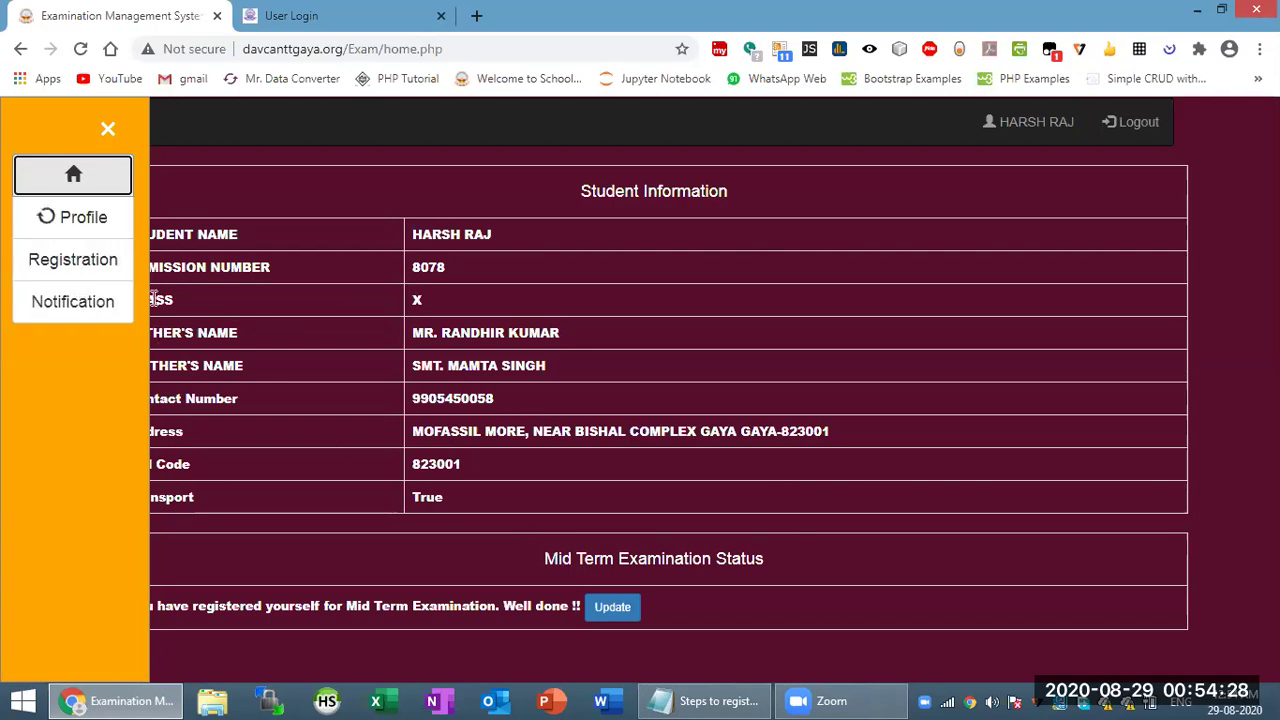
pyautogui.click(88, 272)
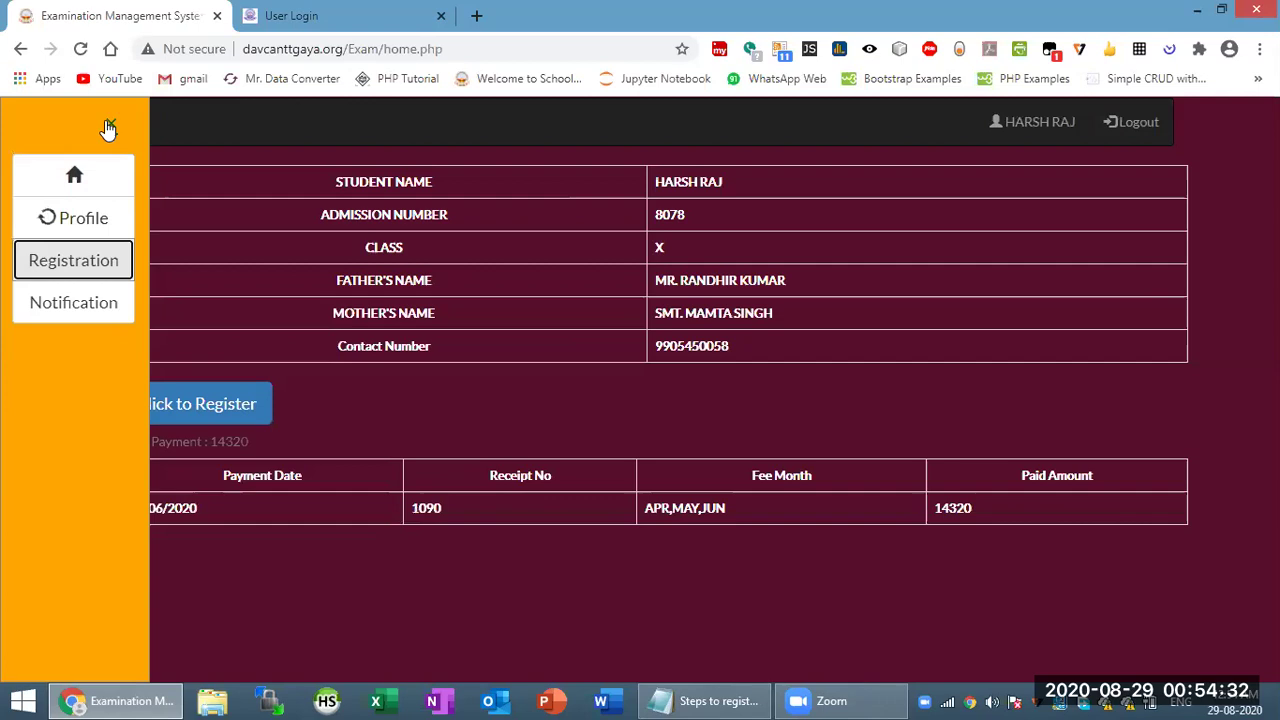
# - Close the sidebar and switch to the login page and back to the portal
pyautogui.click(108, 130)
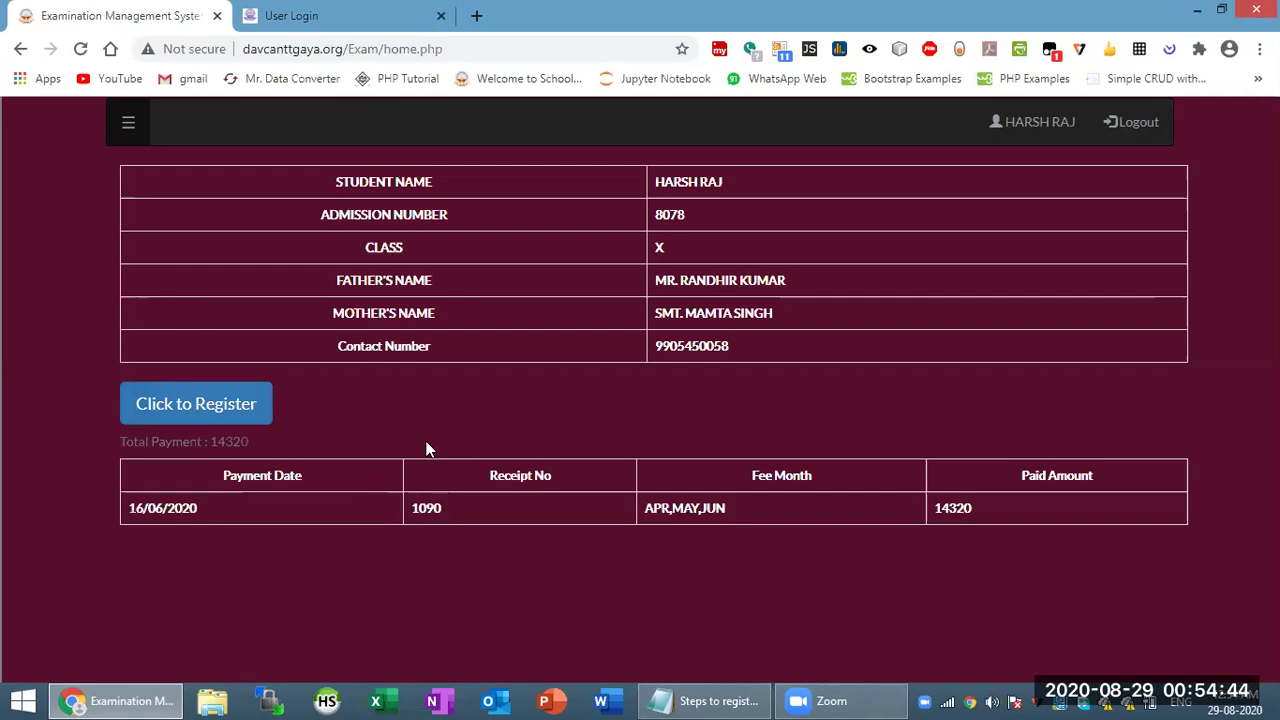
pyautogui.click(346, 16)
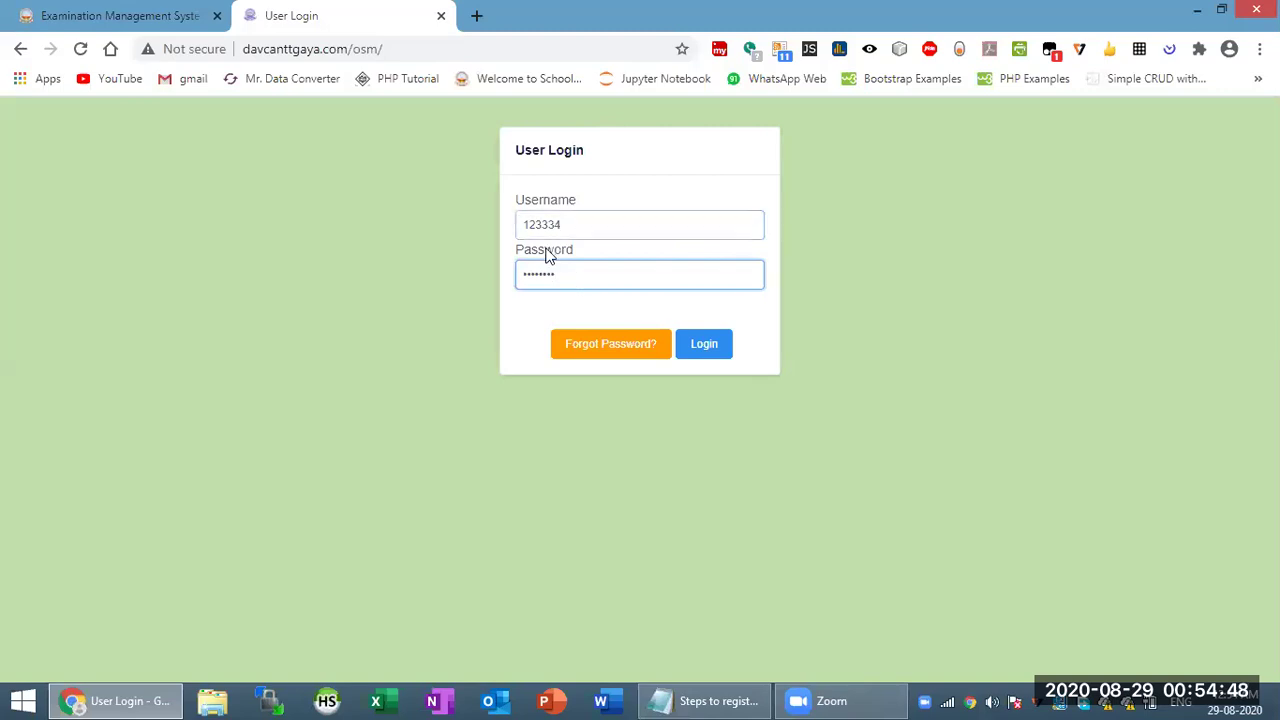
pyautogui.click(125, 16)
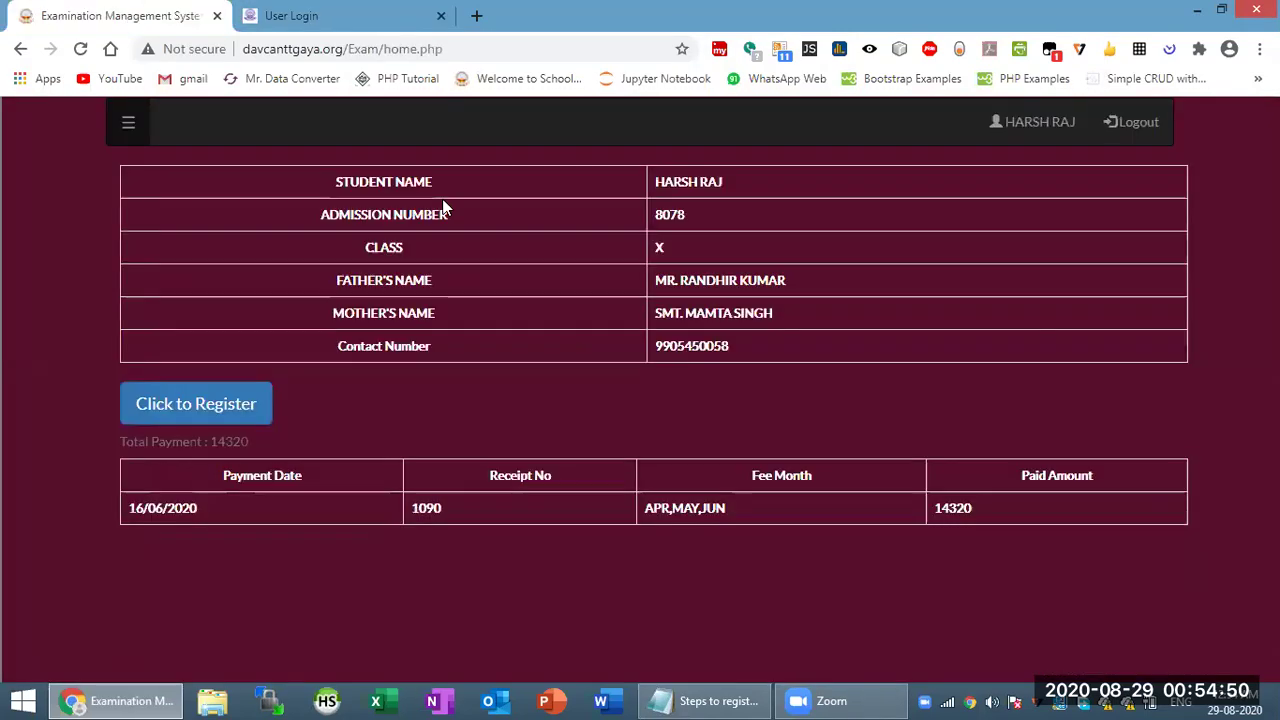